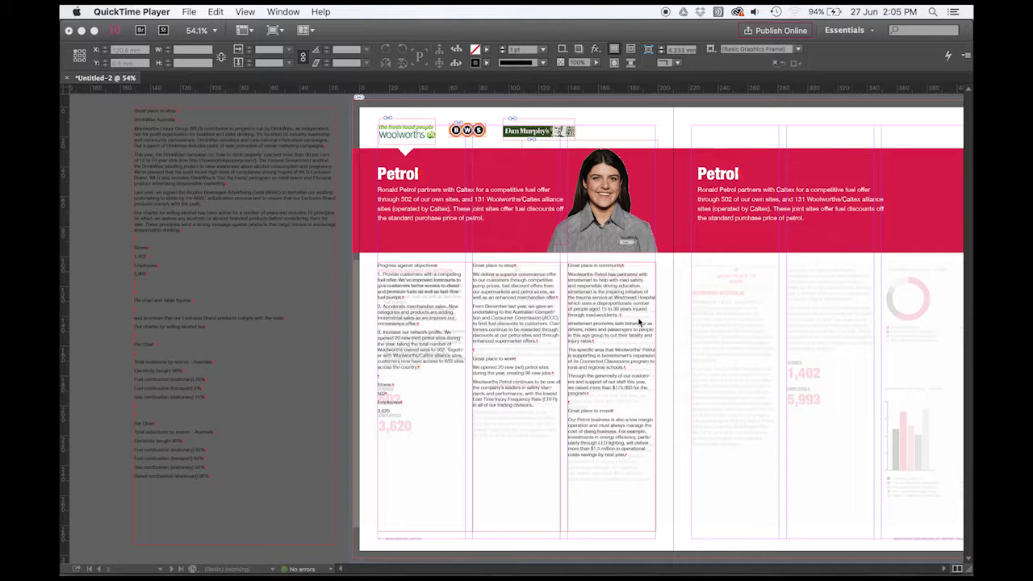
Try a new three-column document with a 5 mm gutter, then abandon the setup
click(630, 348)
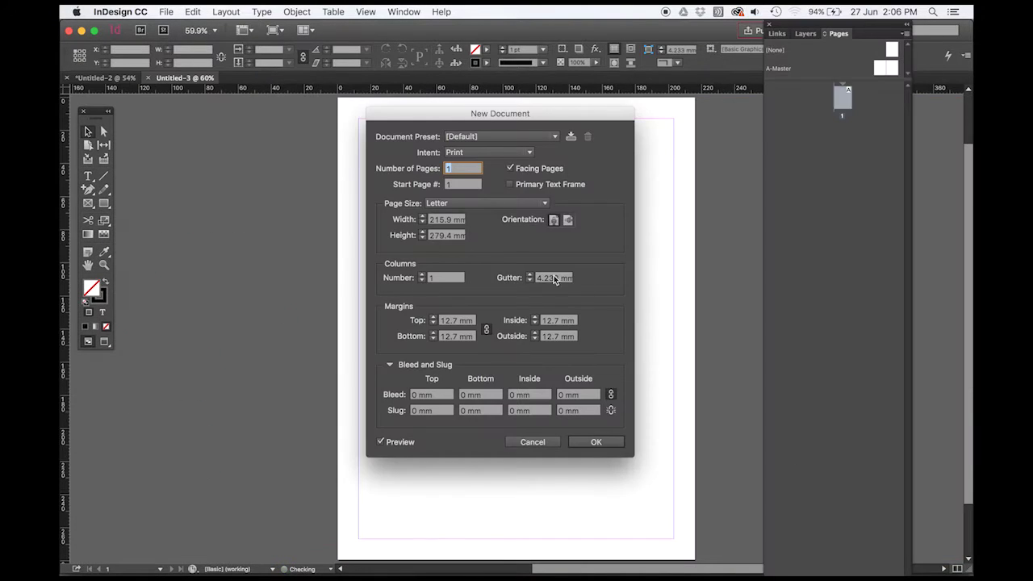
click(422, 274)
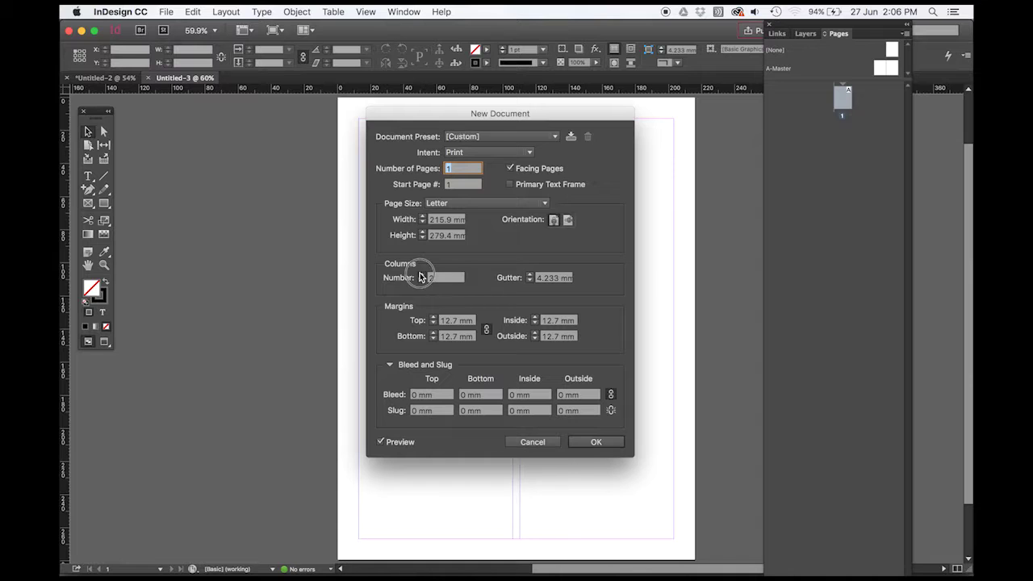
click(421, 274)
click(530, 276)
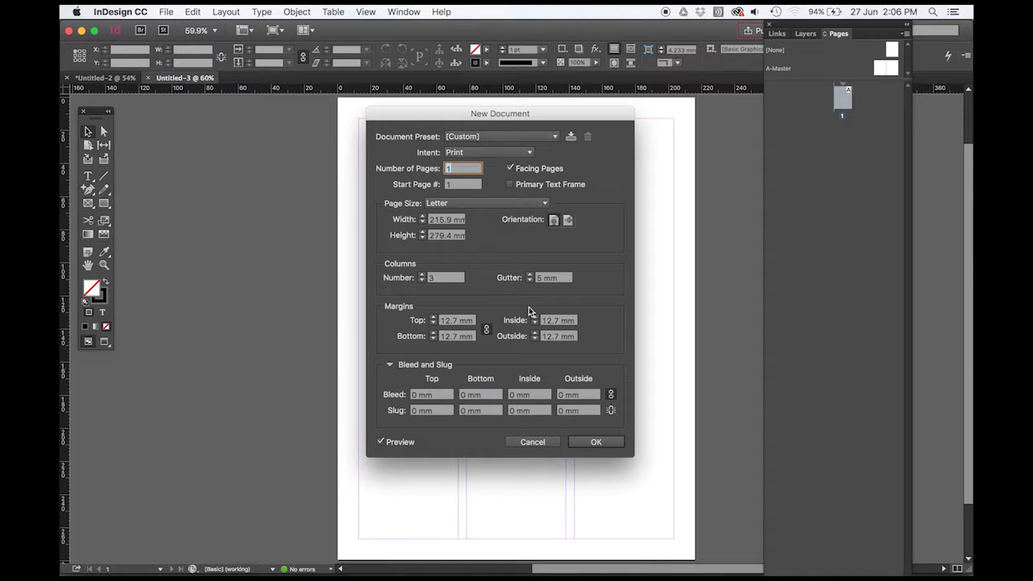
click(542, 440)
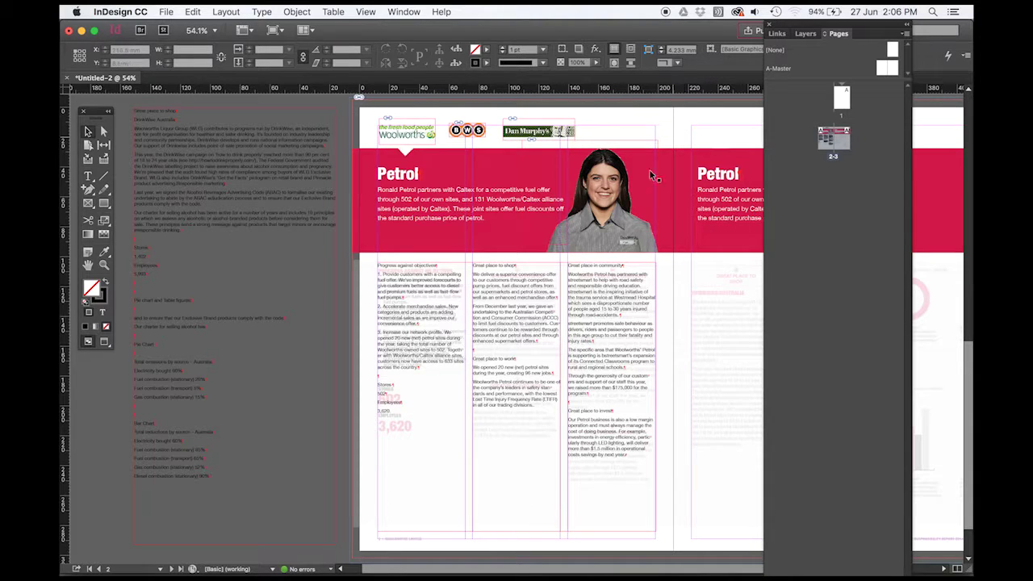
Select a middle-column passage in the three-column frame and float the Pages thumbnails panel
click(406, 308)
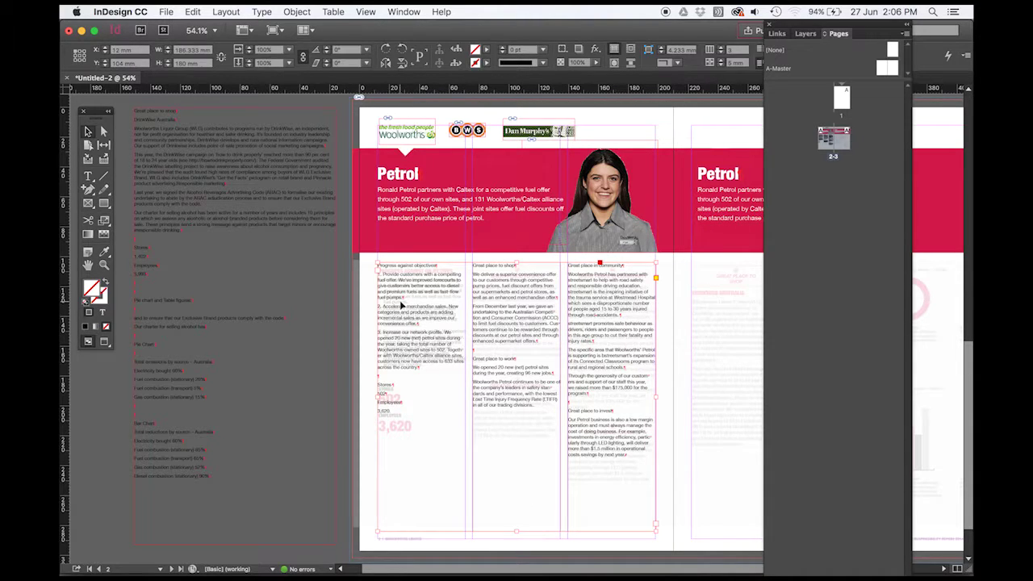
click(88, 175)
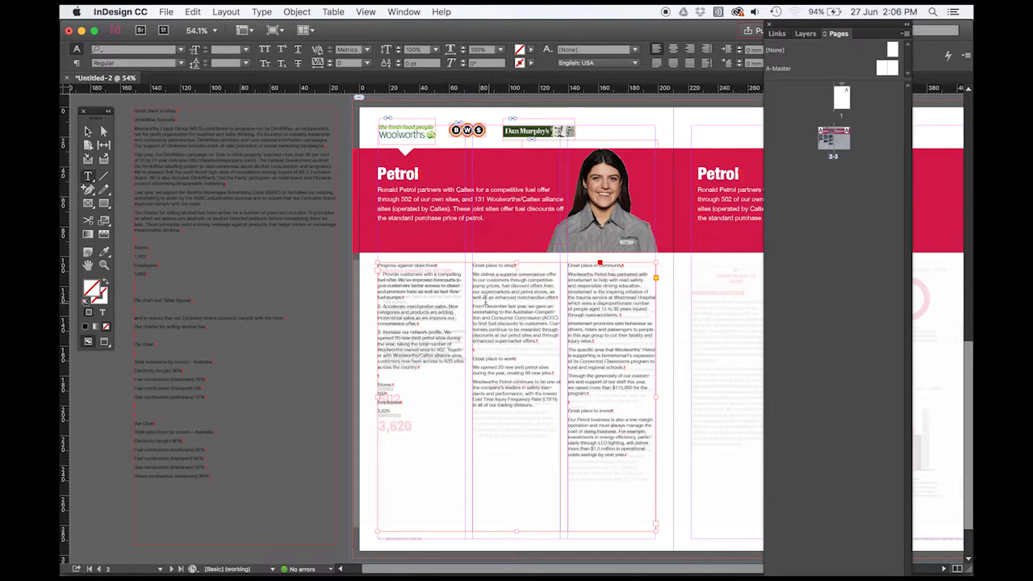
drag(495, 292, 542, 342)
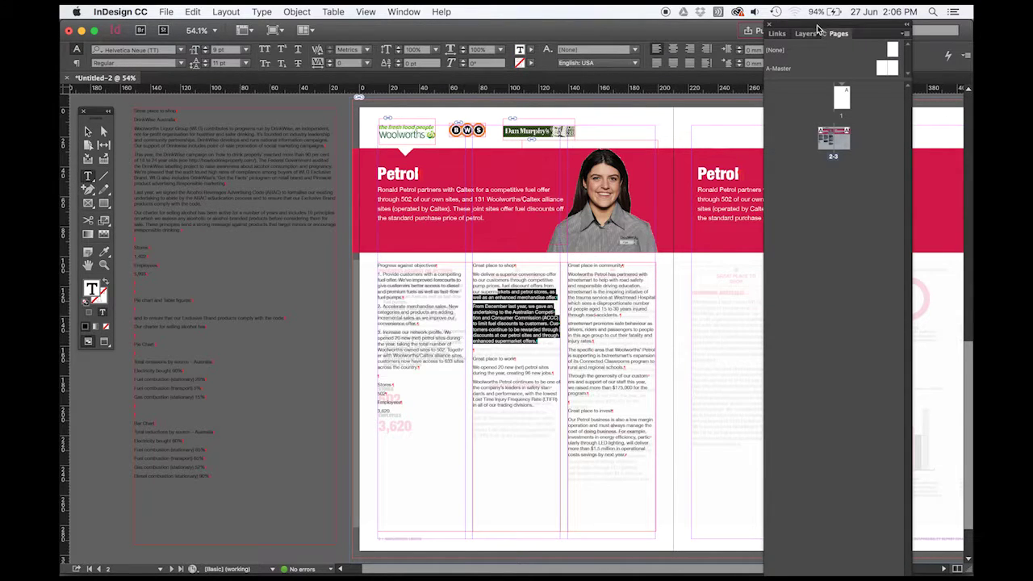
drag(818, 29, 833, 113)
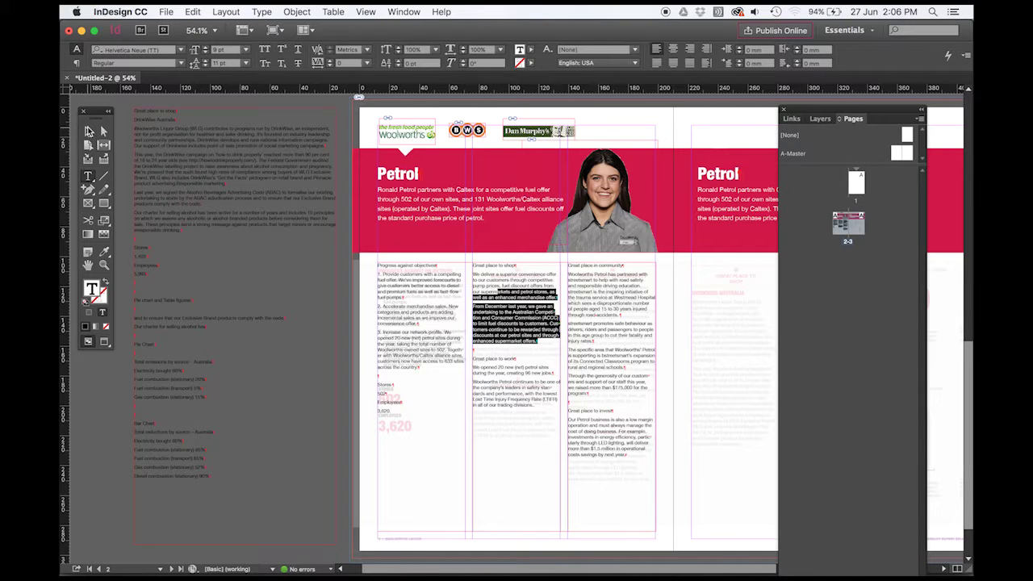
Test different column counts on the text frame, ending back at three columns
click(88, 131)
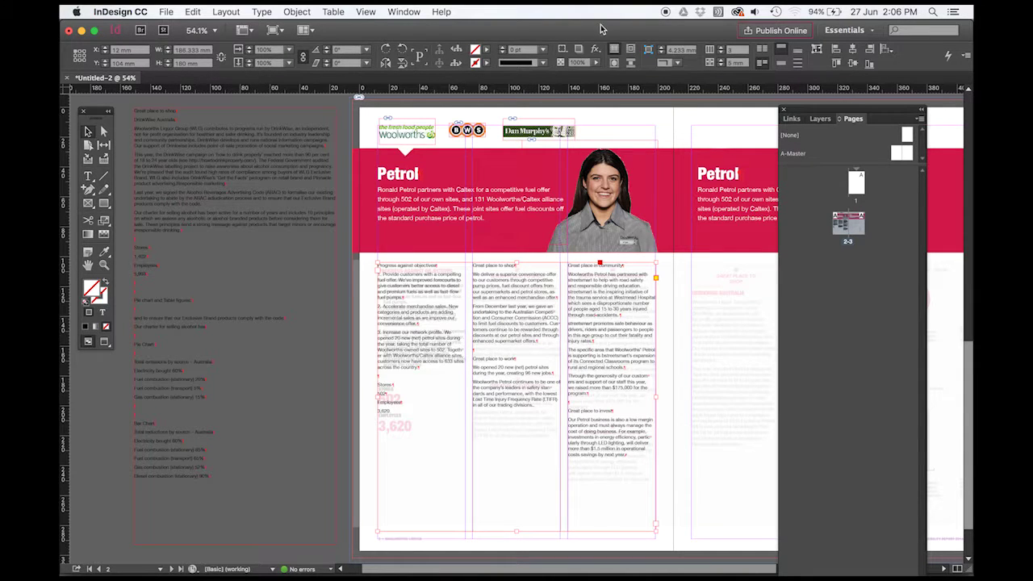
click(722, 50)
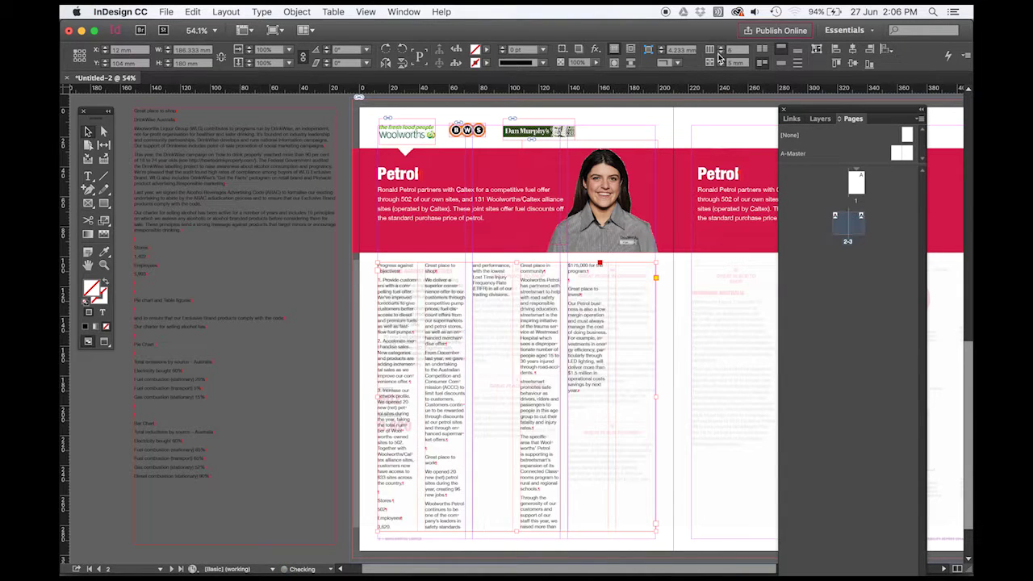
click(722, 52)
click(722, 53)
click(722, 55)
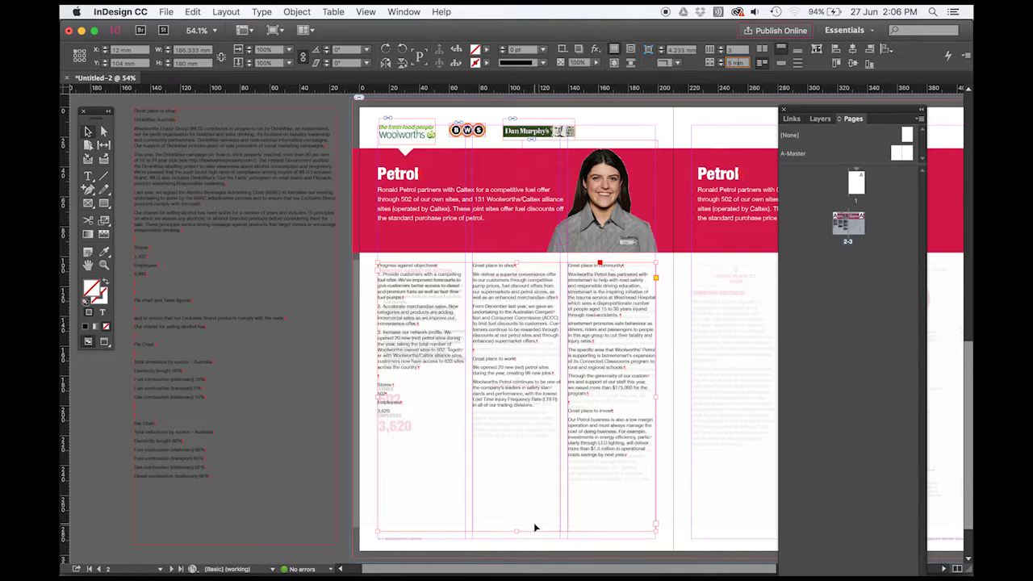
Select the Progress against objectives heading and switch to the annotated PDF in Acrobat
double_click(427, 292)
drag(428, 292, 645, 393)
click(398, 409)
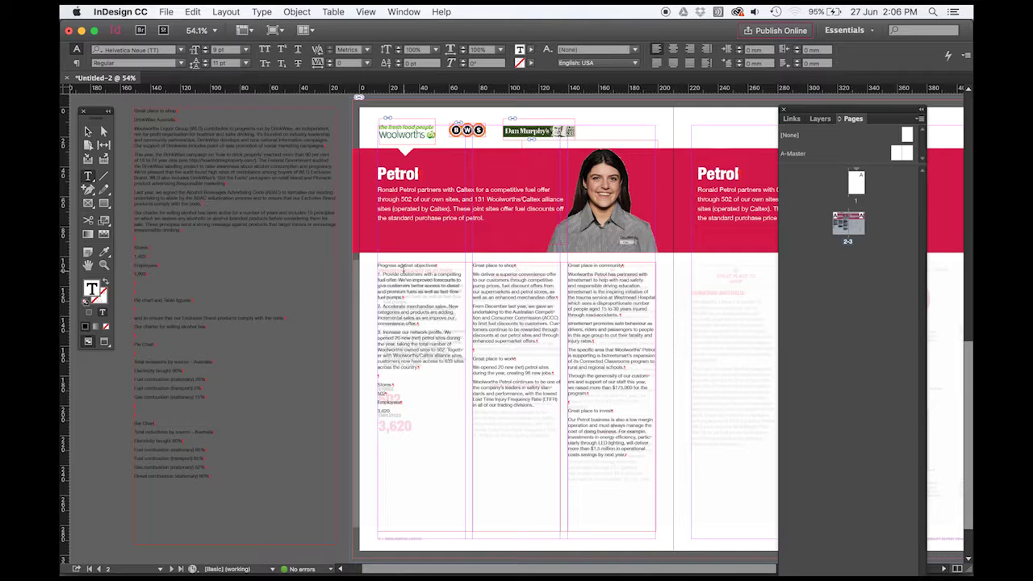
triple_click(403, 266)
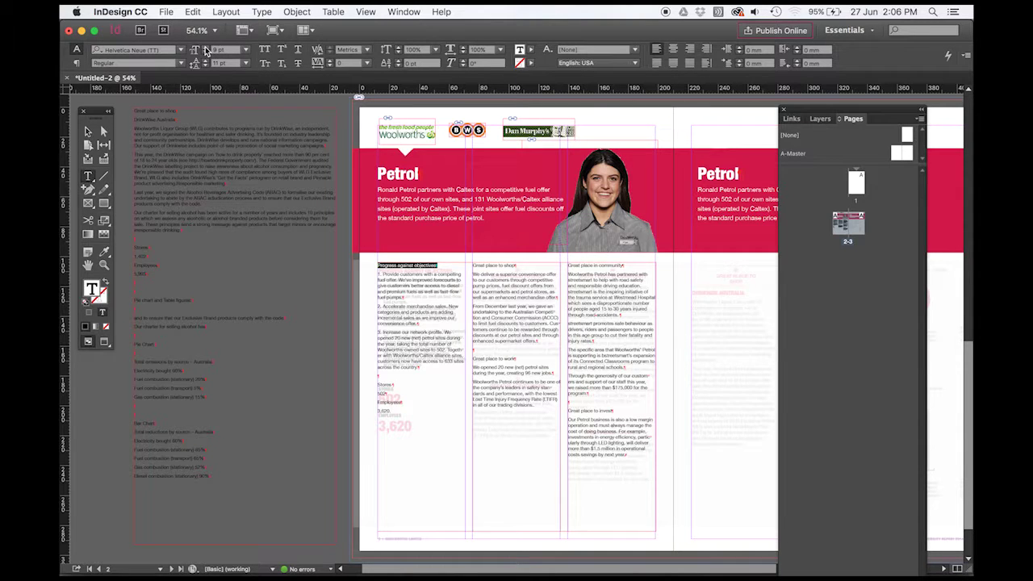
key(super+Tab)
key(super+Tab)
key(super+Tab)
key(super+Tab)
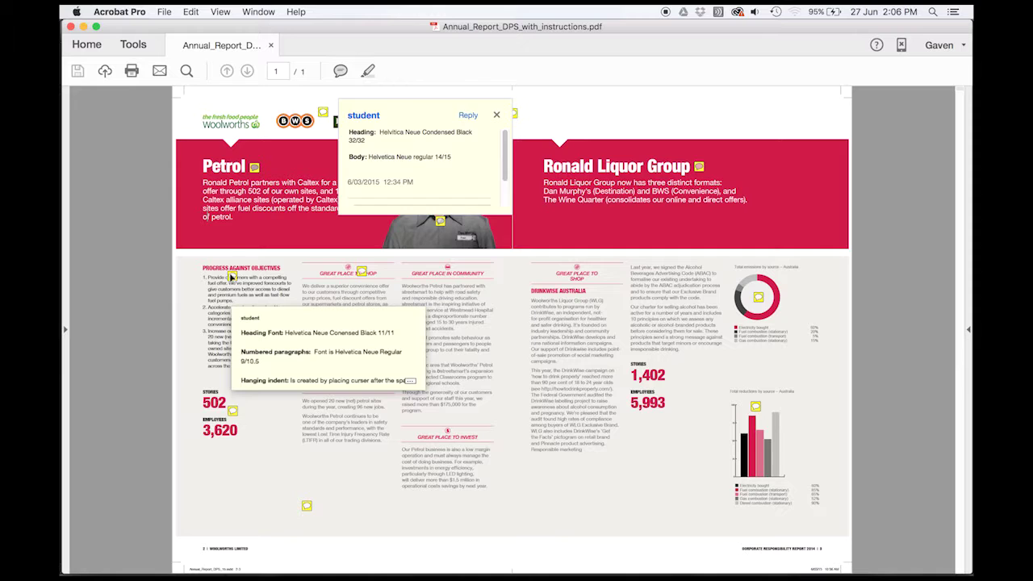
Read the heading's sticky note calling for Helvetica Neue Condensed Black 11/11 and numbered-list styling
click(231, 277)
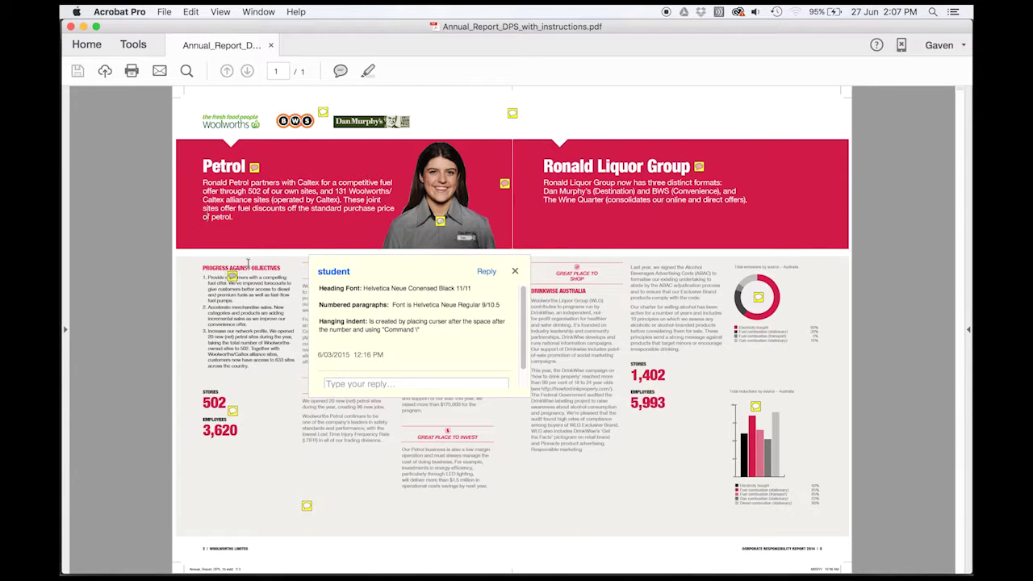
drag(252, 302, 246, 326)
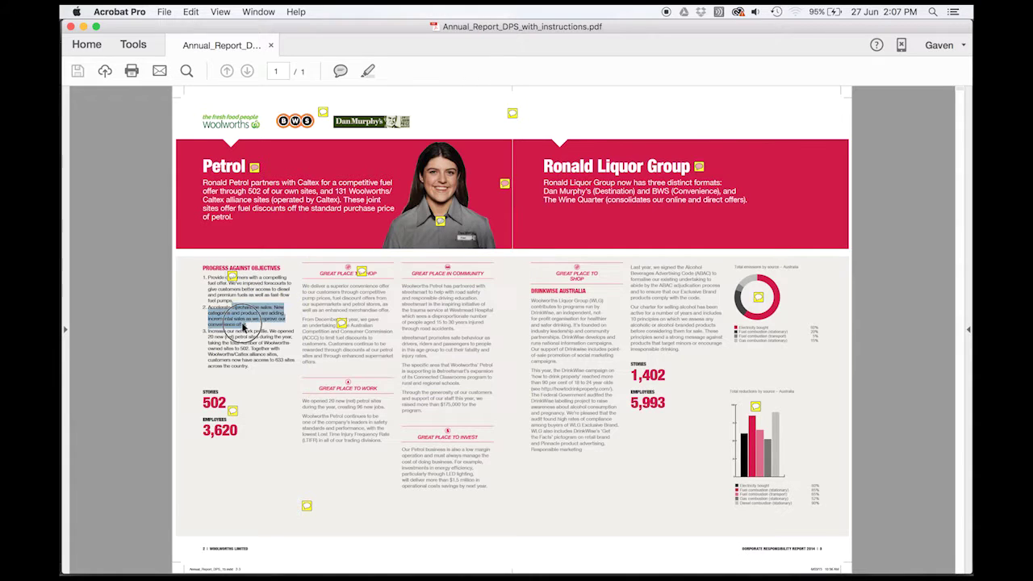
click(232, 277)
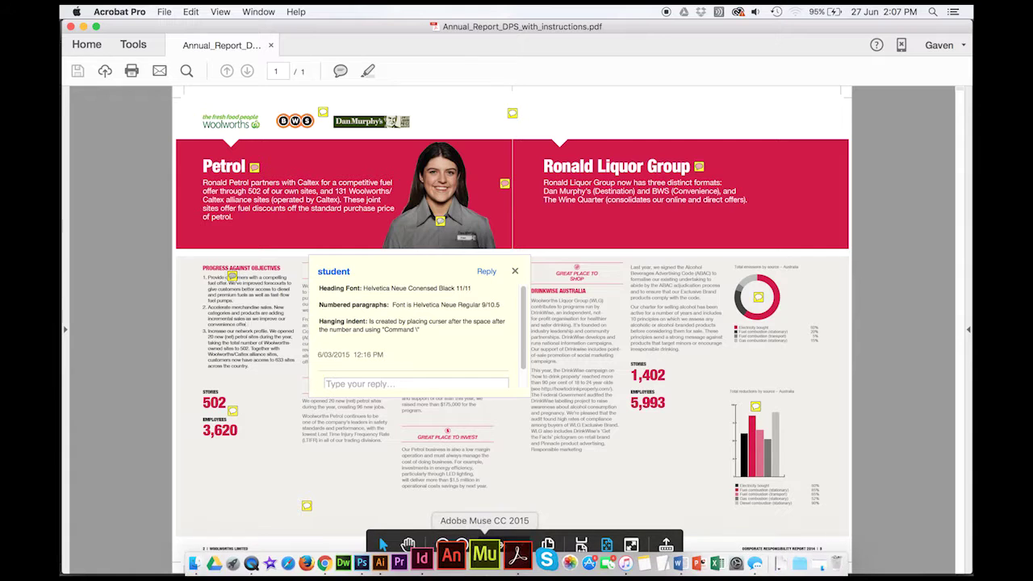
Back in InDesign, set the Progress against objectives heading to Condensed Black in all capitals
key(super+Tab)
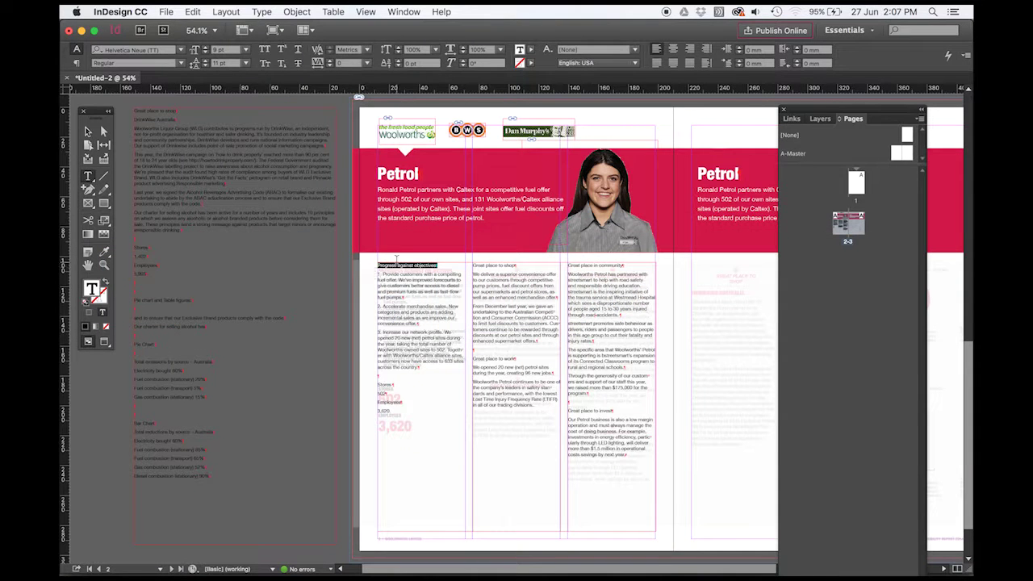
double_click(387, 266)
triple_click(388, 265)
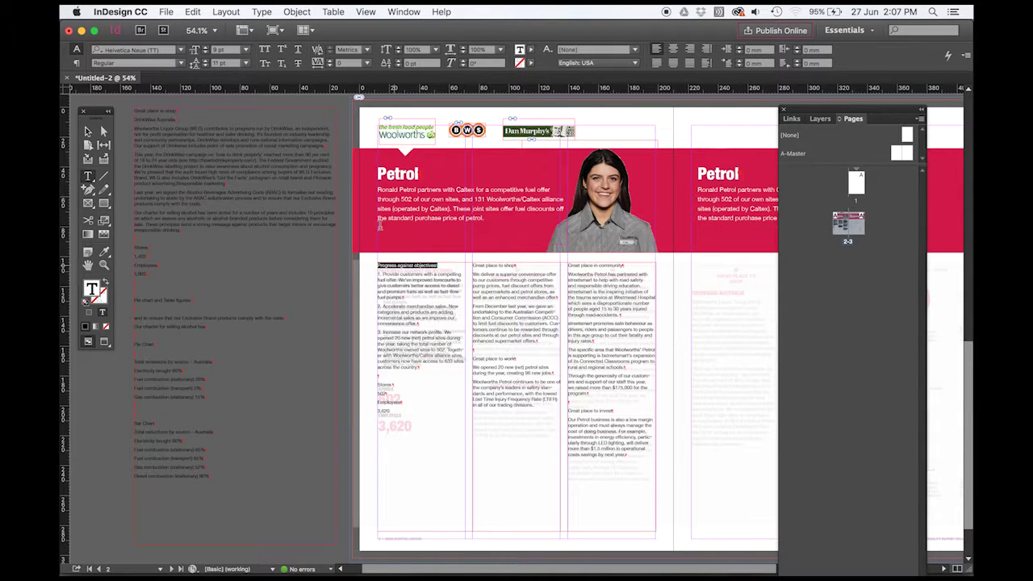
click(181, 63)
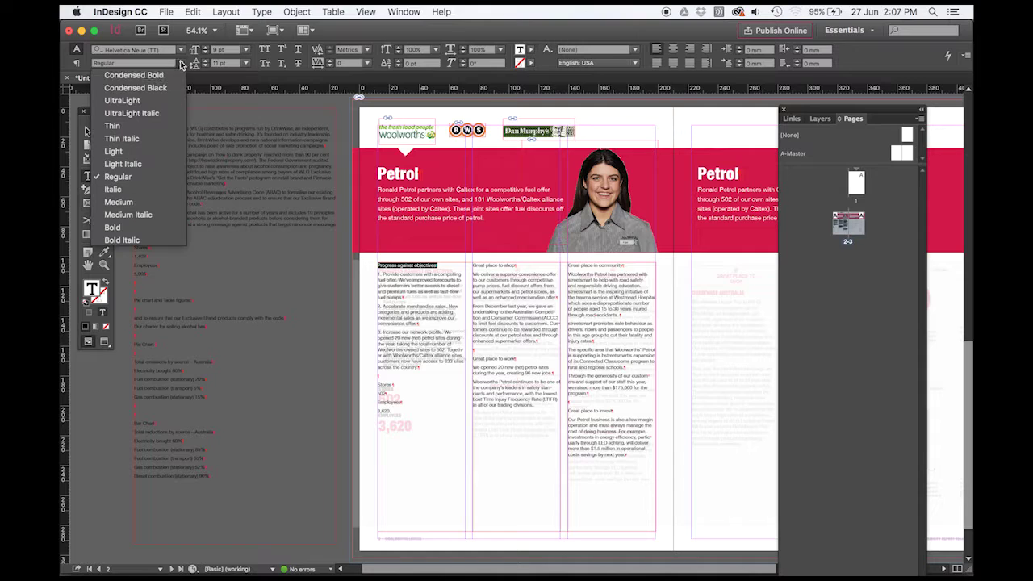
click(136, 87)
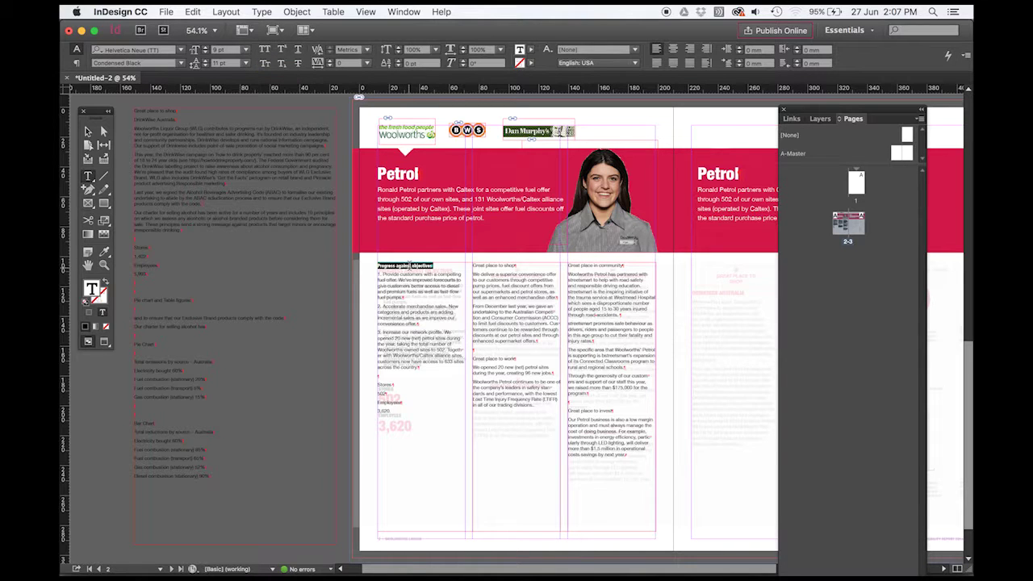
right_click(410, 267)
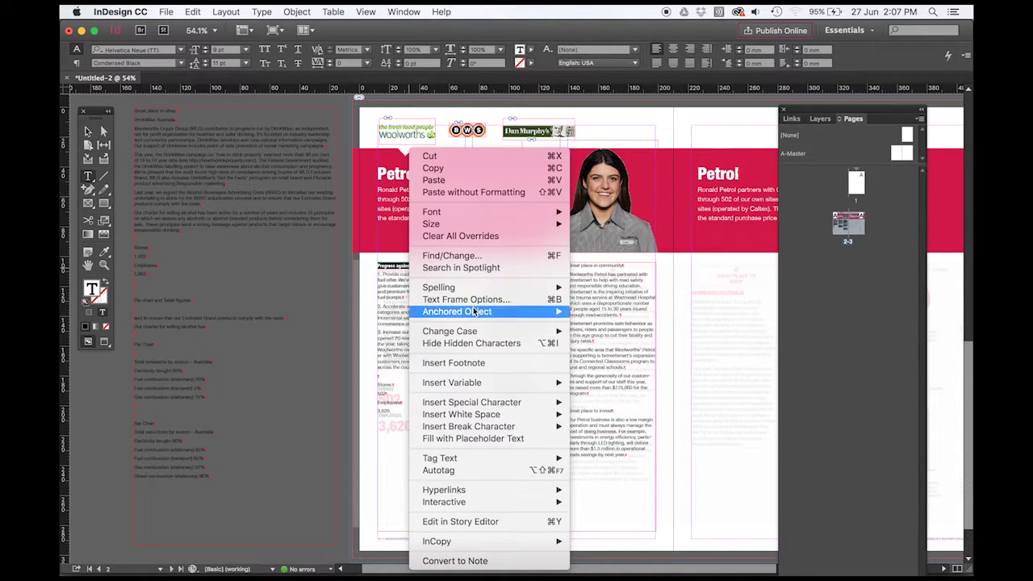
mouse_move(468, 331)
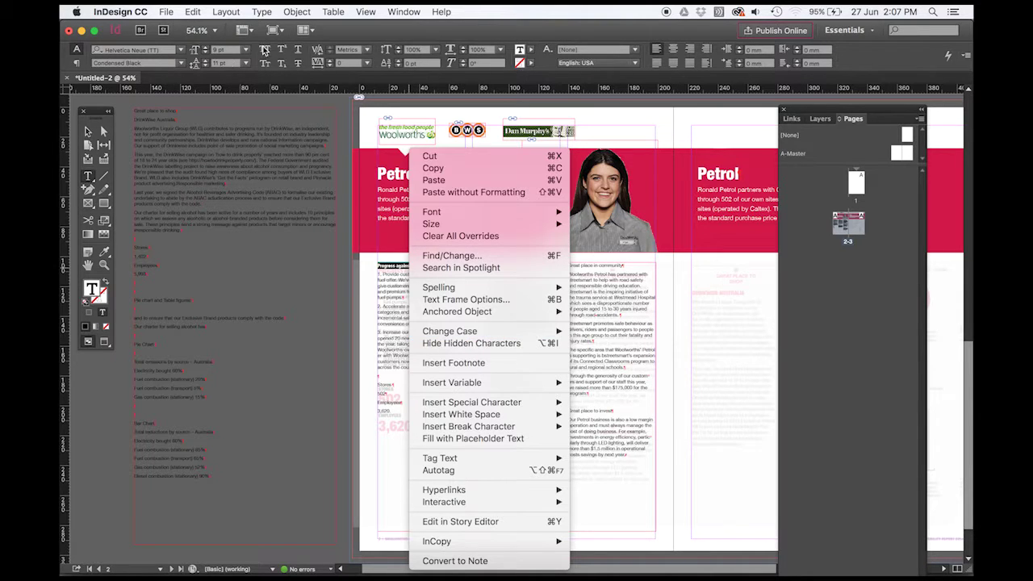
click(392, 279)
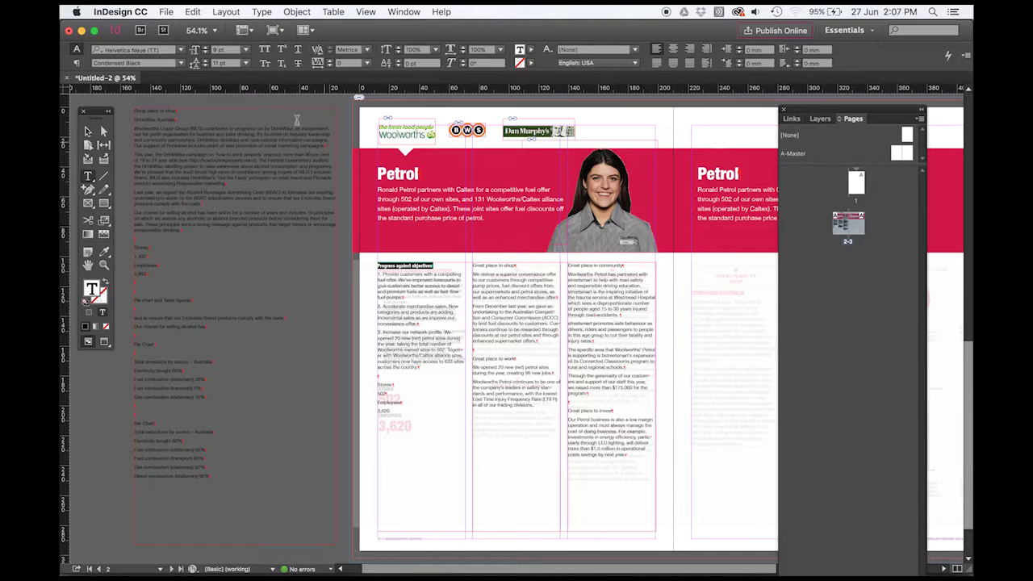
click(264, 50)
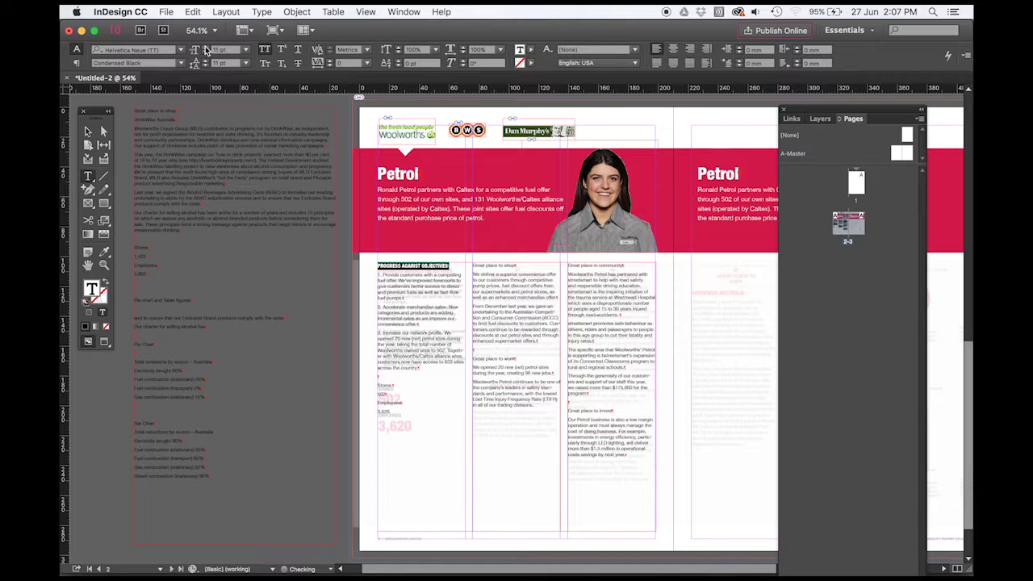
Restore the accidentally deleted heading, zoom in, and nudge its text frame slightly lower
key(BackSpace)
click(343, 245)
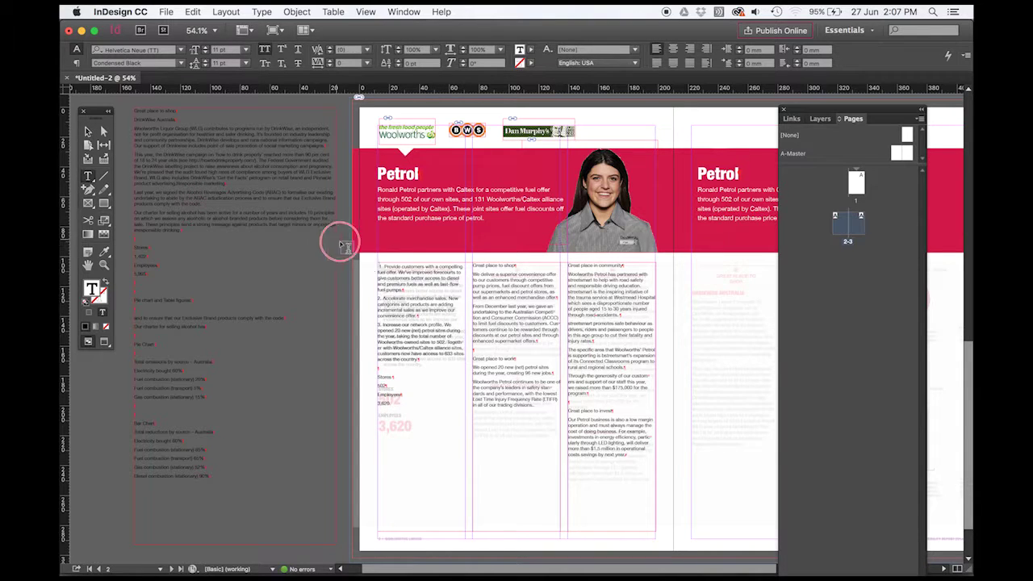
key(super+z)
key(super+equal)
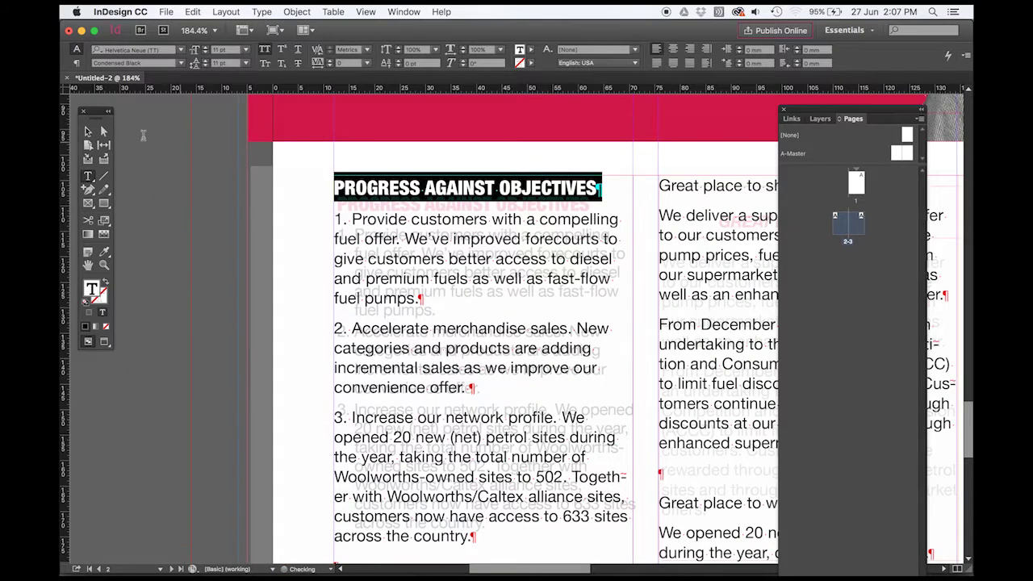
click(88, 130)
drag(539, 250, 539, 263)
key(Down)
key(Down)
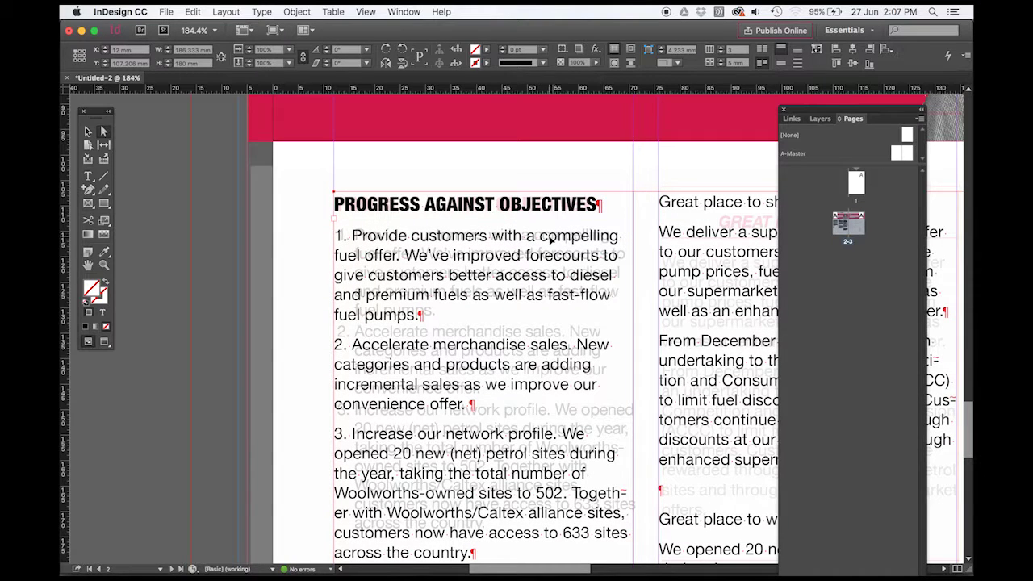
Colour the PROGRESS AGAINST OBJECTIVES heading with the custom red swatch C=0 M=100 Y=63 K=12
double_click(517, 208)
triple_click(521, 207)
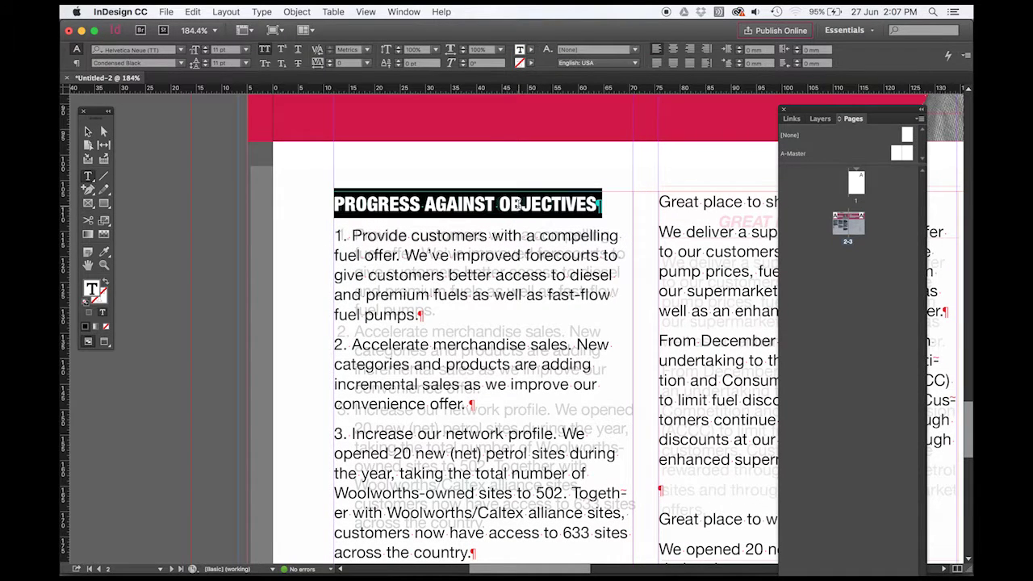
click(403, 11)
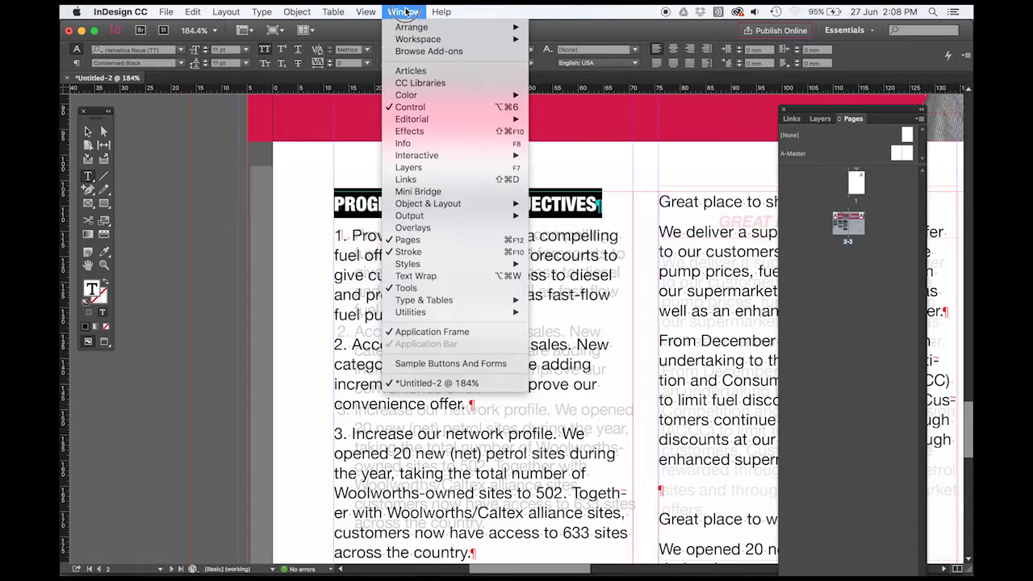
mouse_move(412, 95)
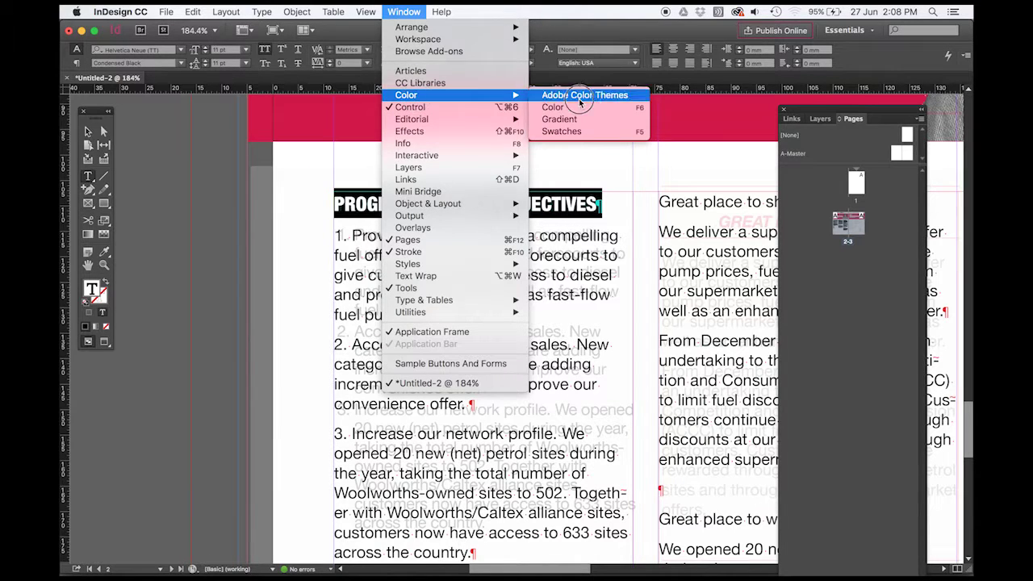
click(585, 132)
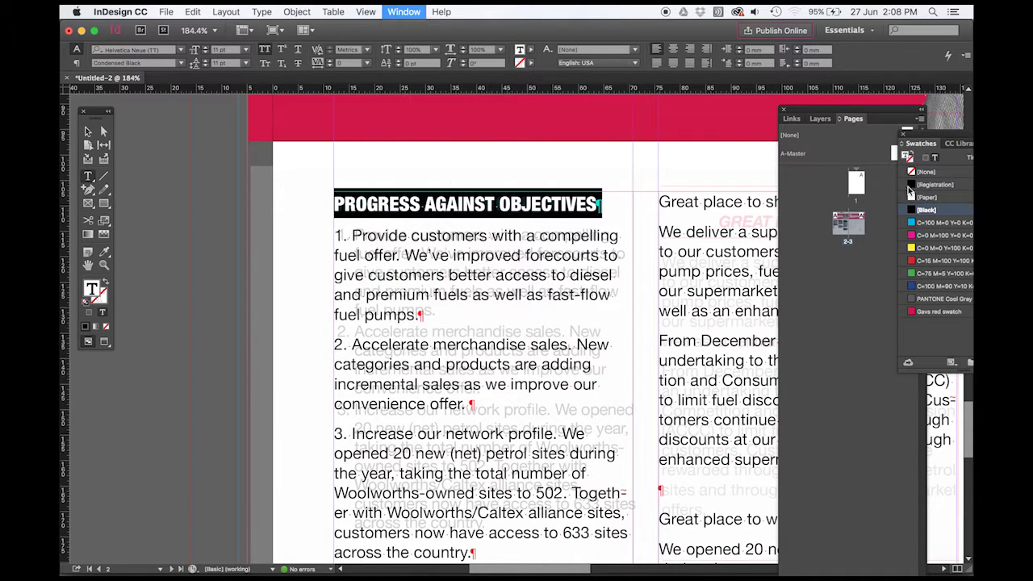
click(921, 316)
click(463, 196)
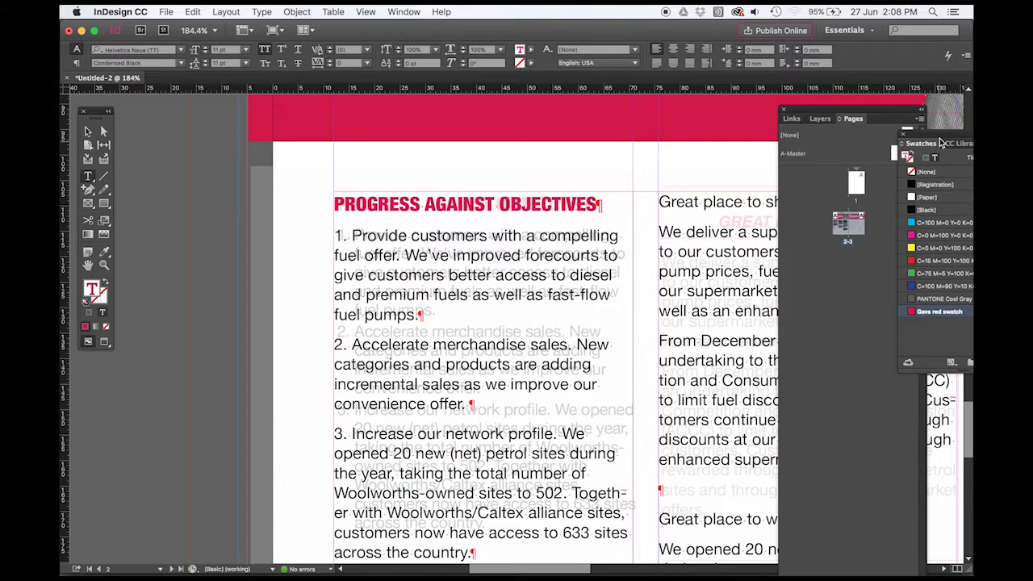
Float the Swatches panel and inspect the custom red swatch settings without changing them
drag(941, 143, 862, 137)
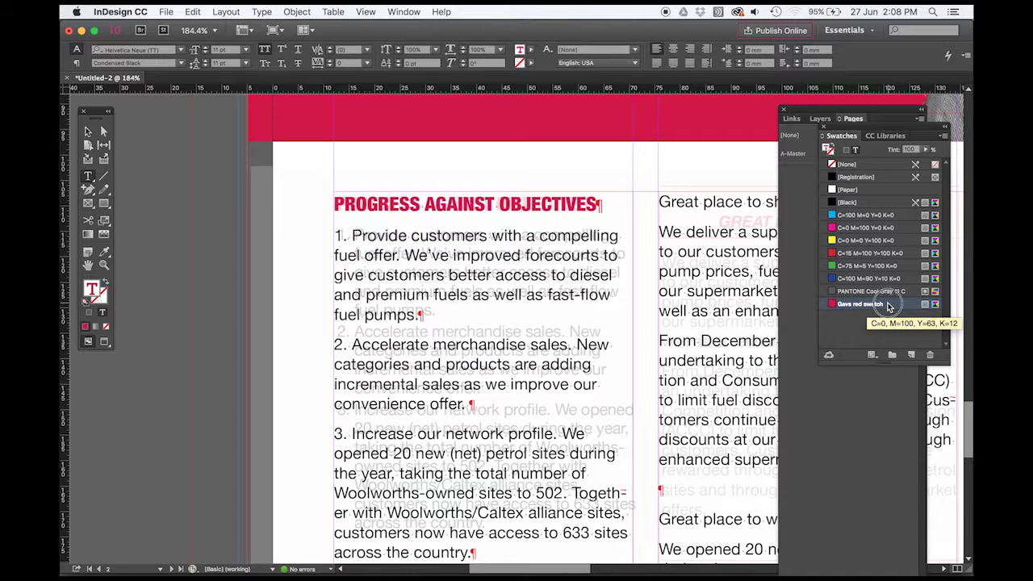
double_click(841, 304)
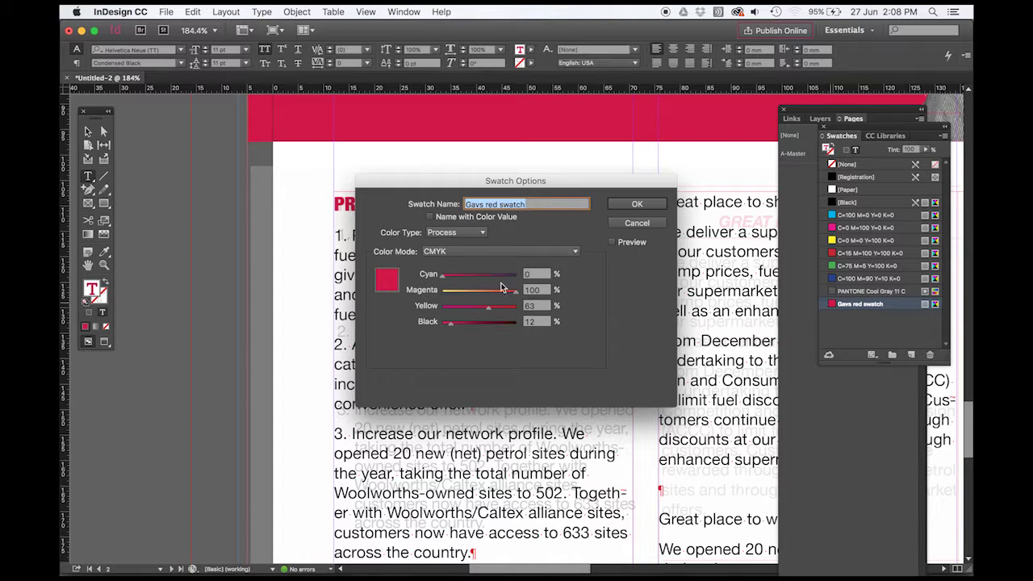
click(638, 204)
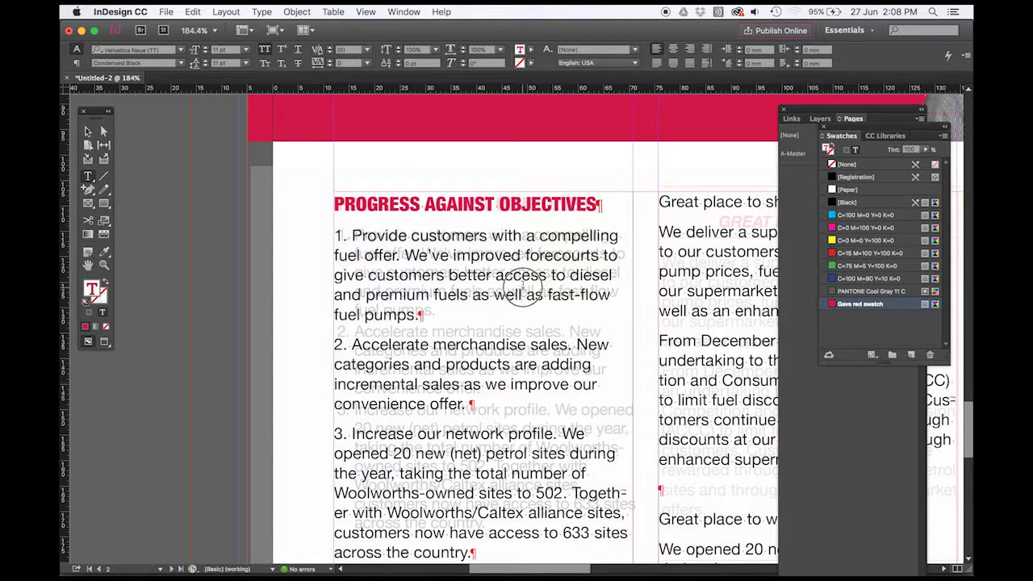
click(376, 238)
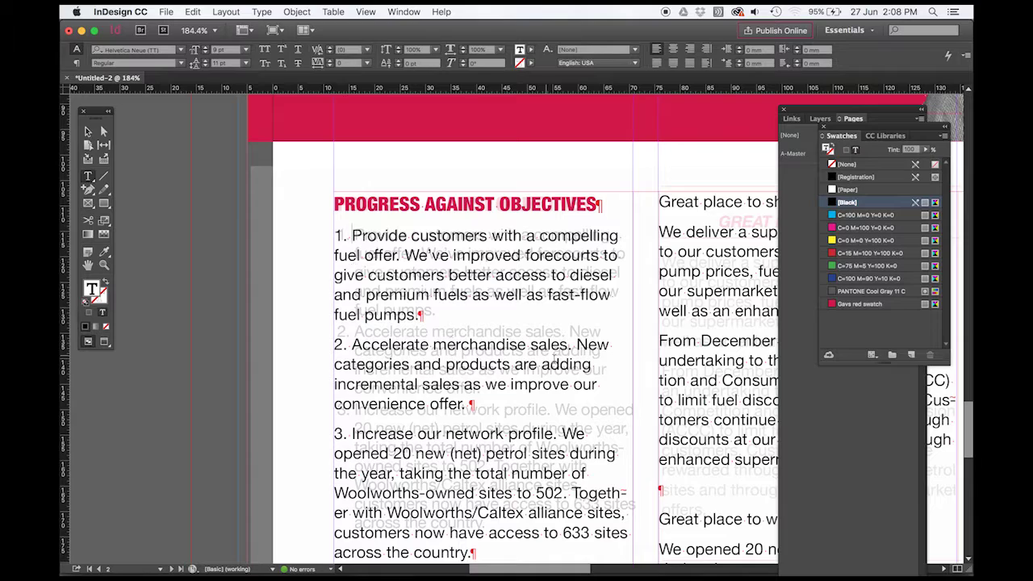
Hang-indent item 1 with Indent to Here and remove the extra space before Provide
click(88, 131)
scroll(611, 346, down, 2)
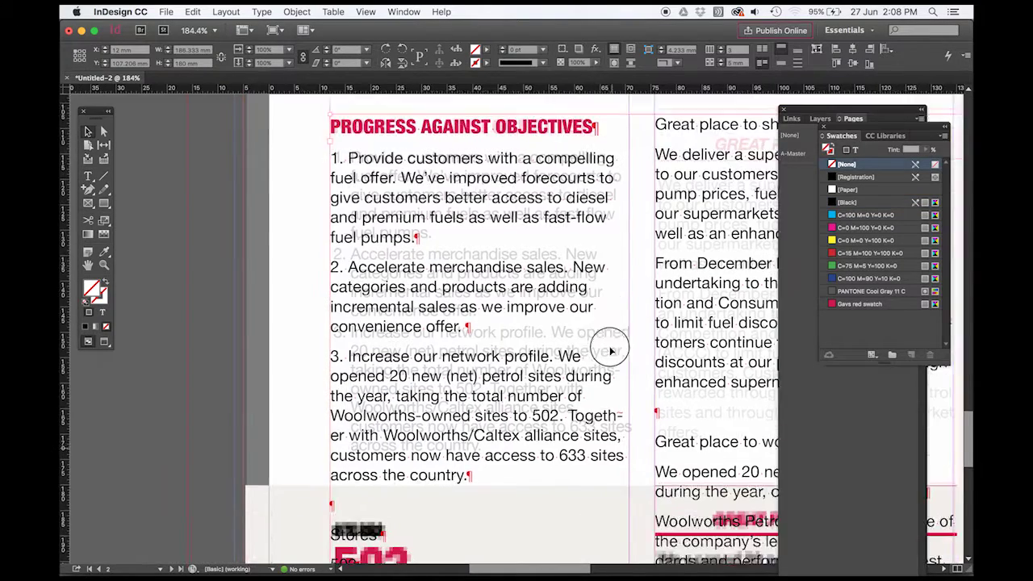
double_click(412, 263)
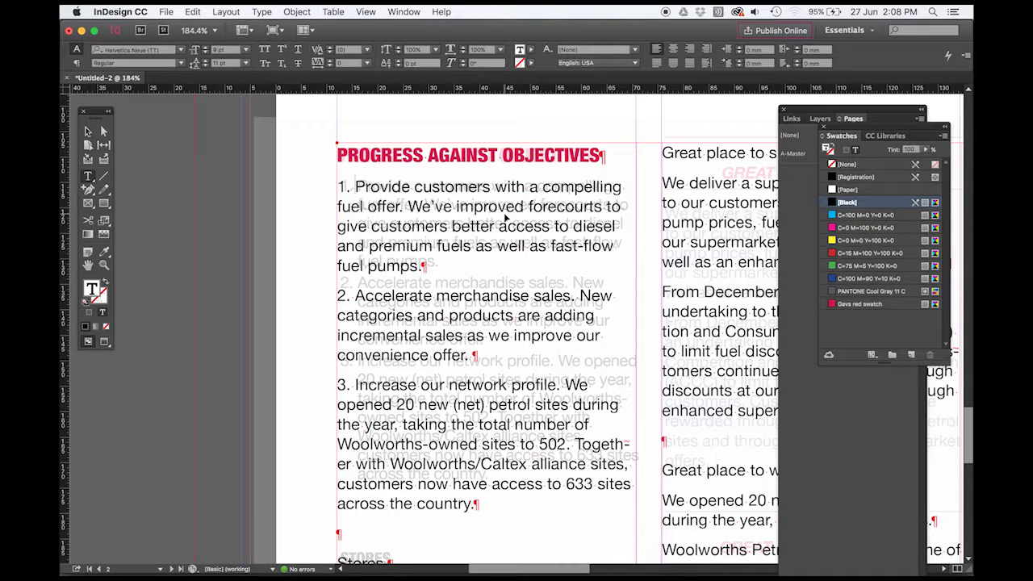
key(super+backslash)
drag(315, 158, 433, 268)
key(BackSpace)
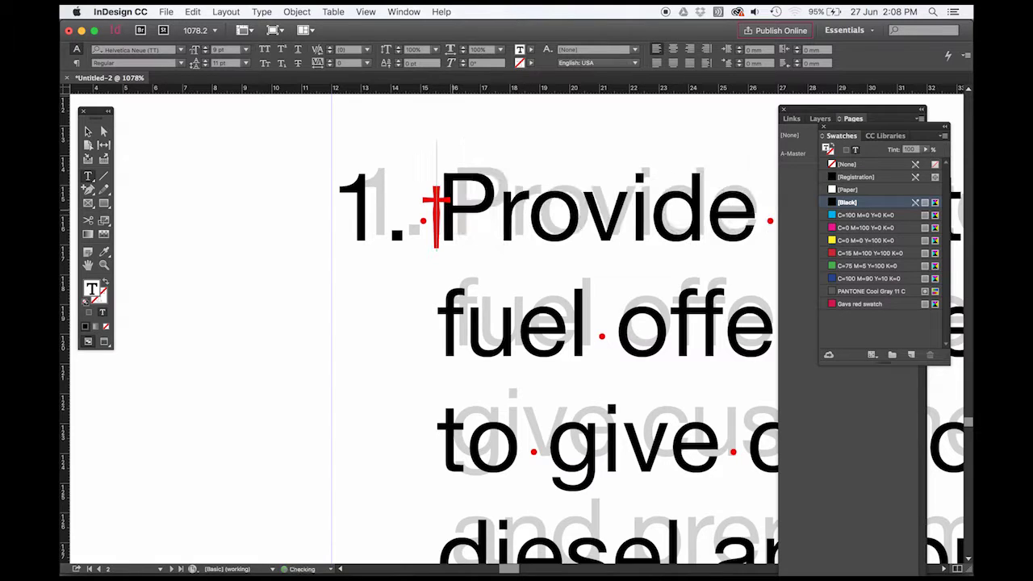
key(super+minus)
key(super+minus)
key(super+minus)
key(super+minus)
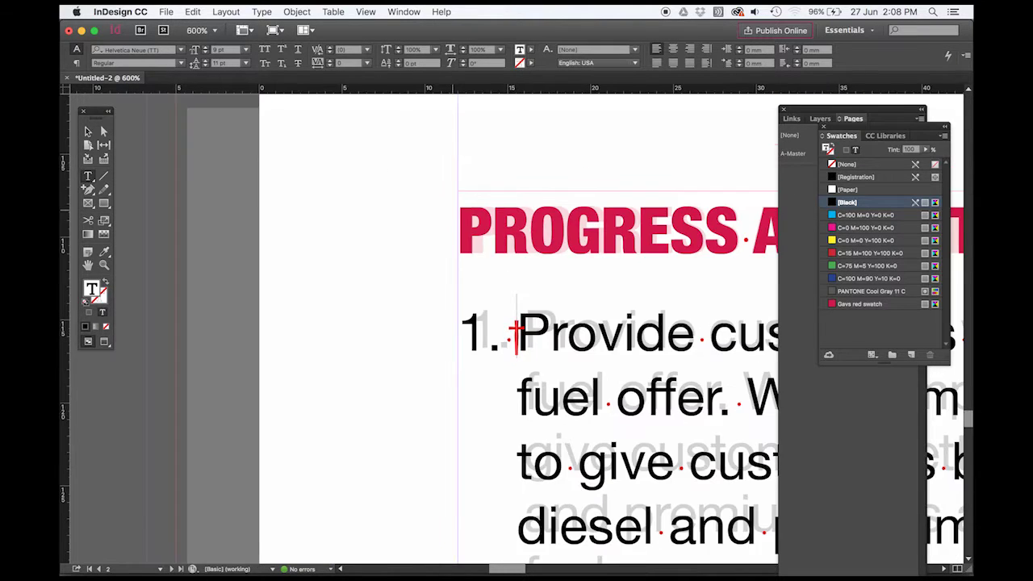
key(super+minus)
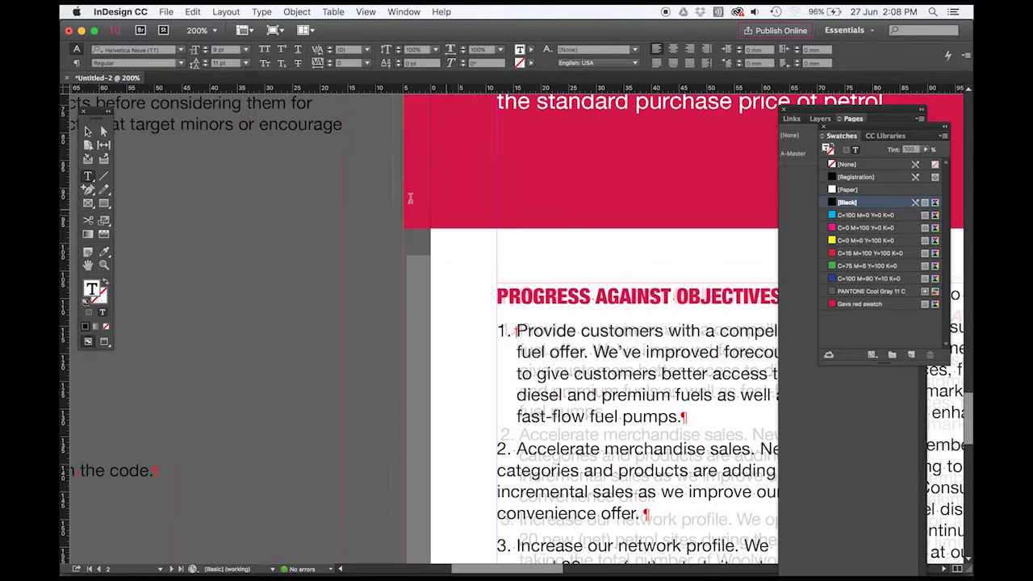
Hide the 'background to trash' layer and preview the page without guides
click(87, 130)
drag(598, 396, 337, 242)
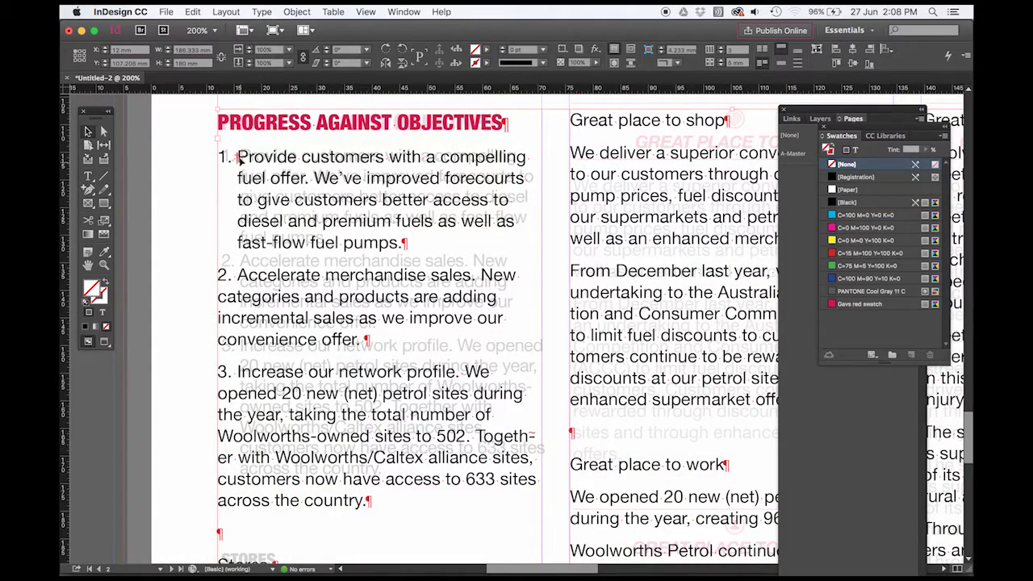
click(820, 119)
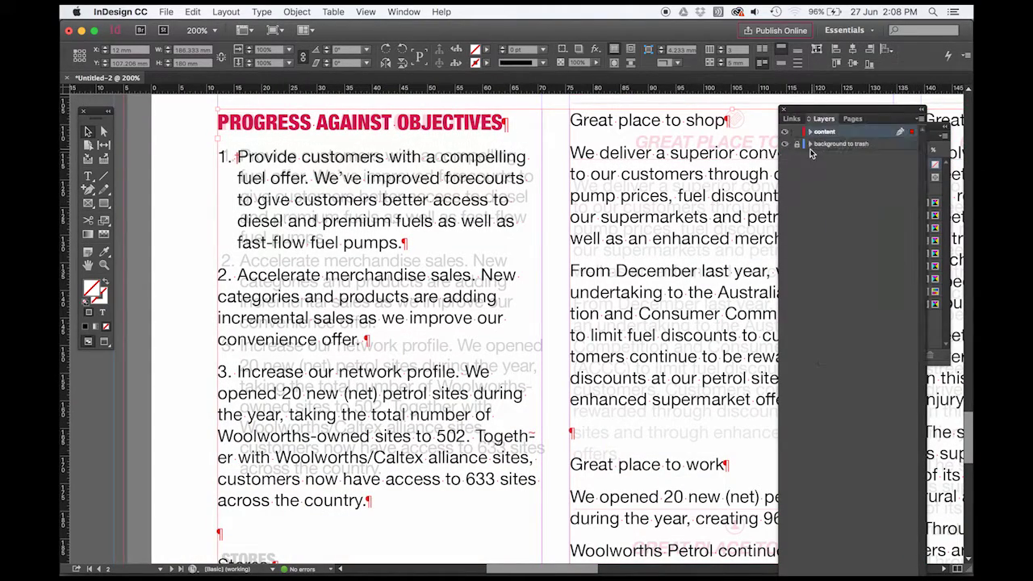
click(784, 143)
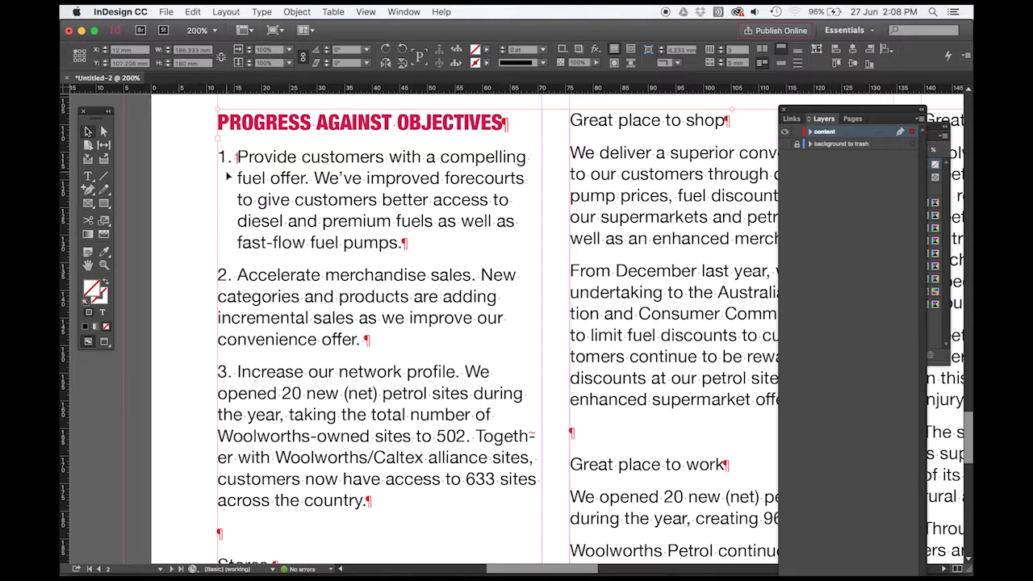
key(w)
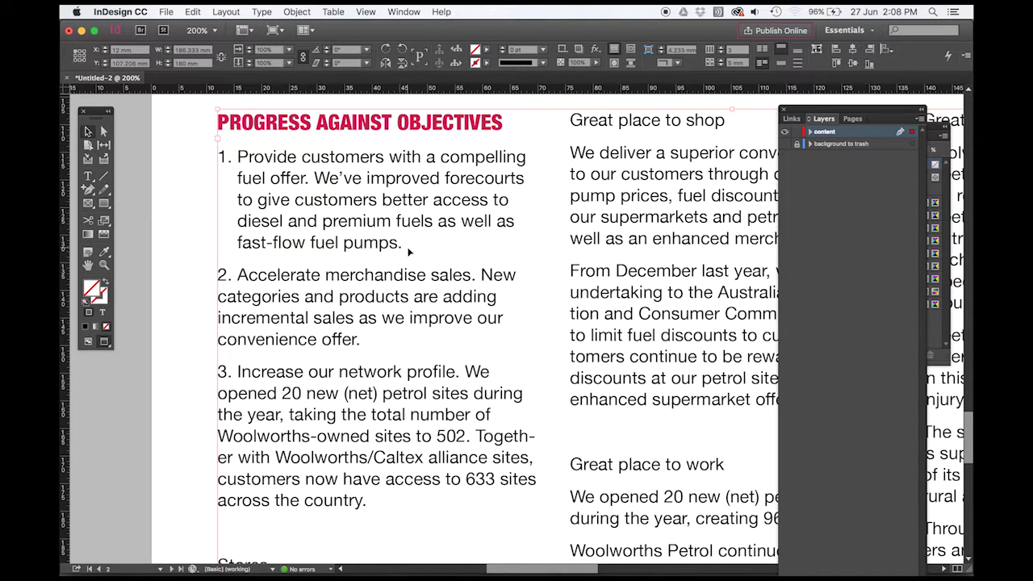
key(w)
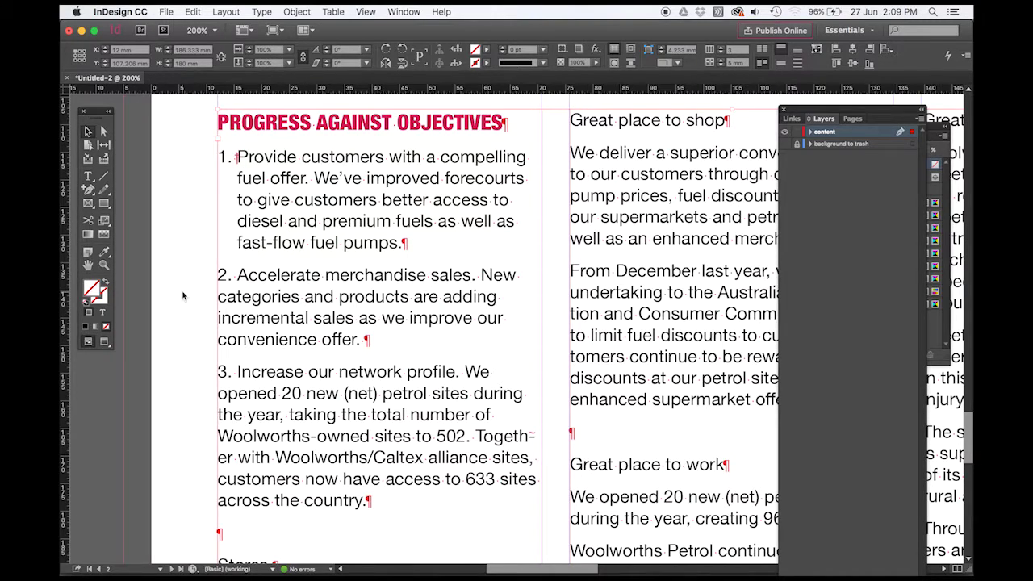
Hang-indent item 2 under Accelerate and item 3 under Increase
double_click(288, 296)
click(366, 274)
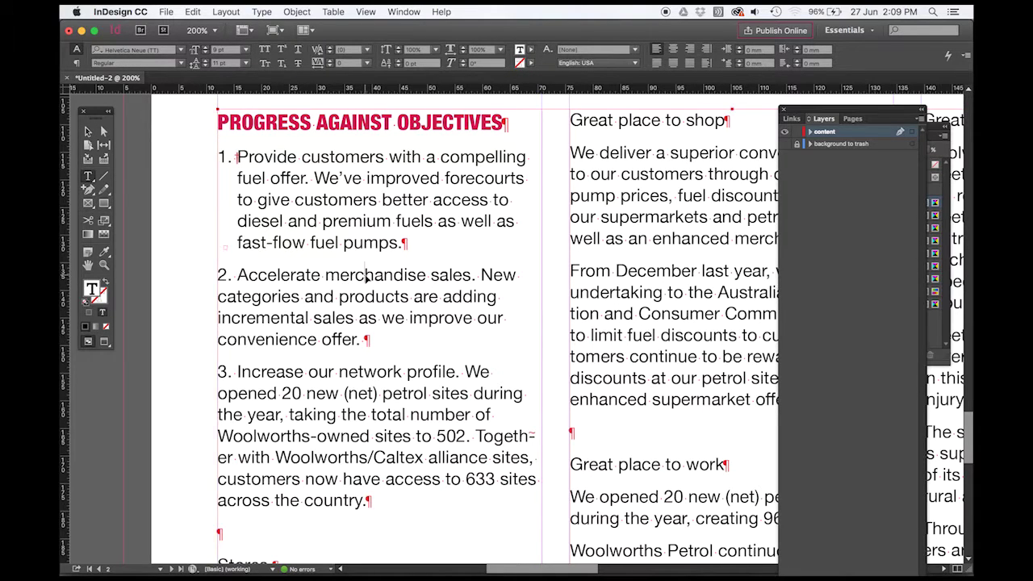
key(super+backslash)
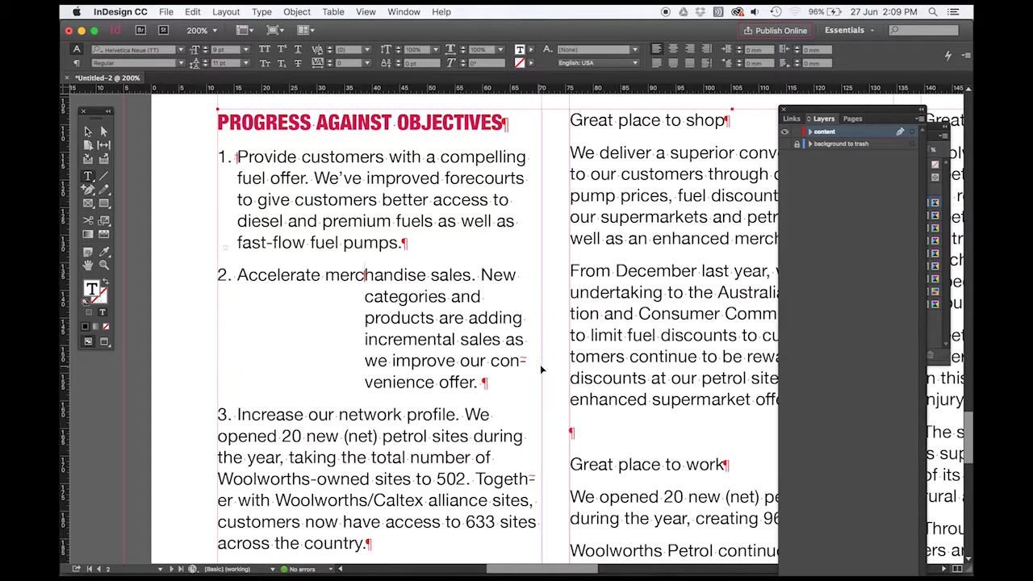
key(BackSpace)
click(237, 275)
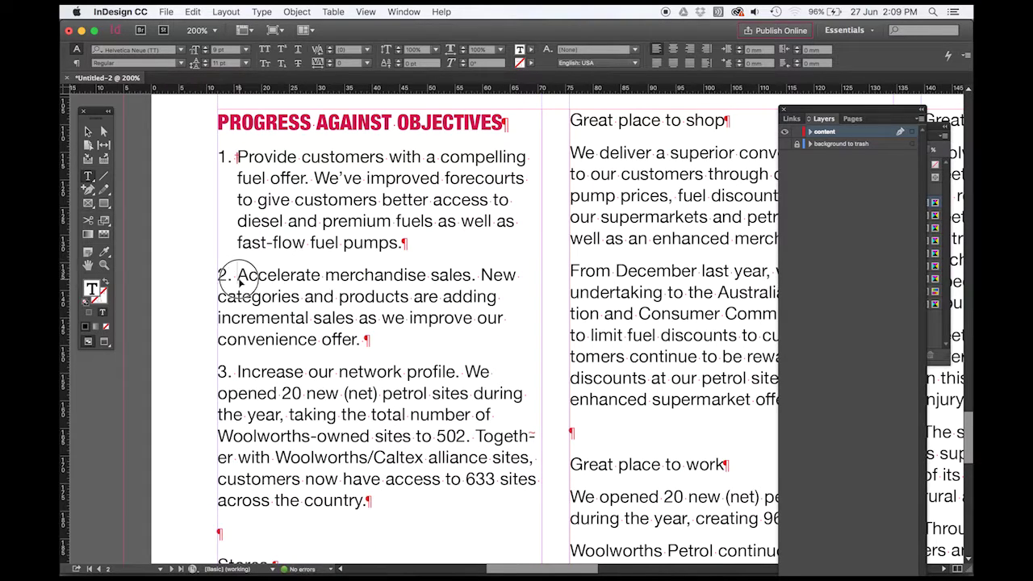
key(super+backslash)
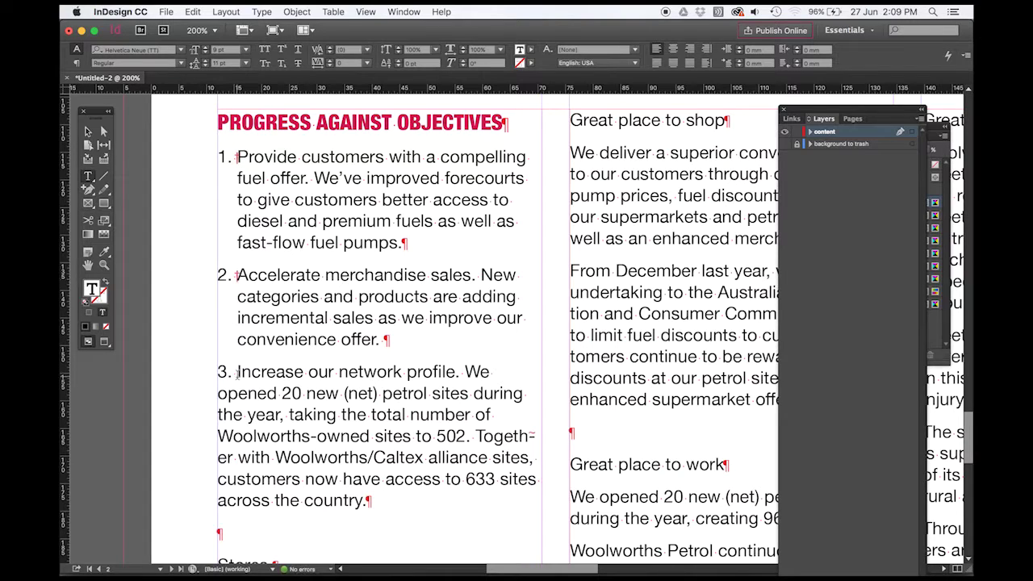
key(super+backslash)
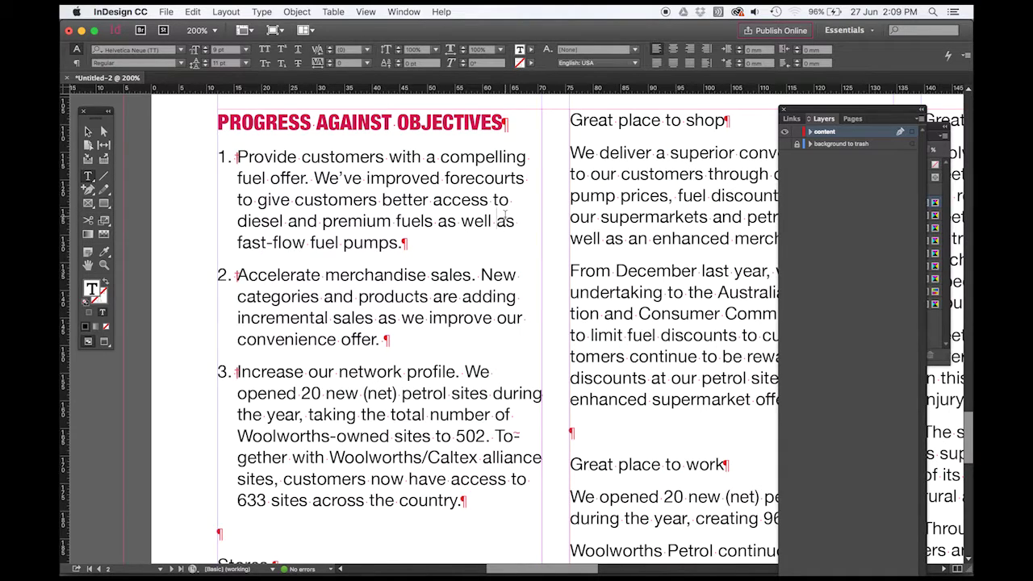
key(Return)
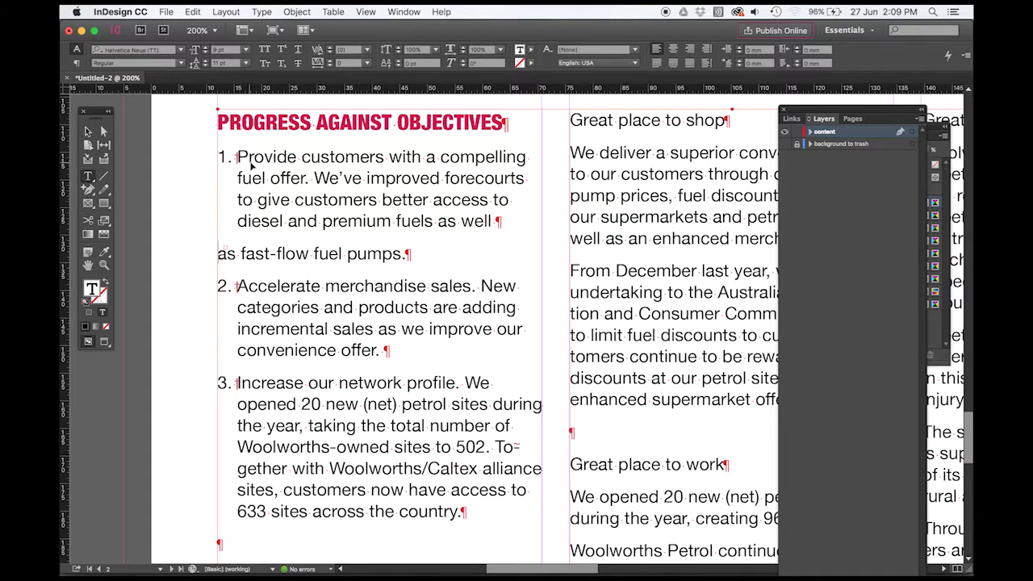
key(BackSpace)
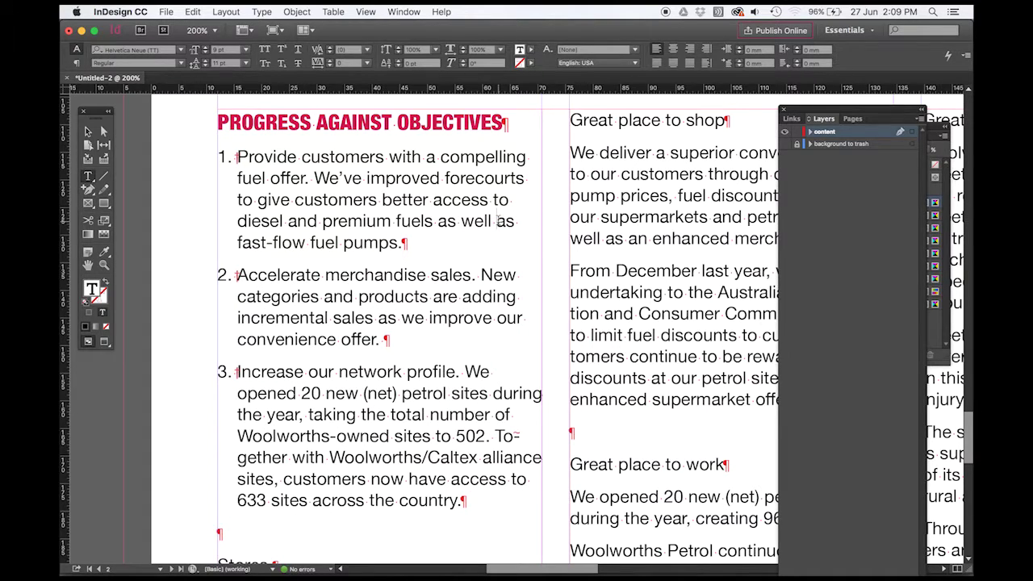
key(shift+Return)
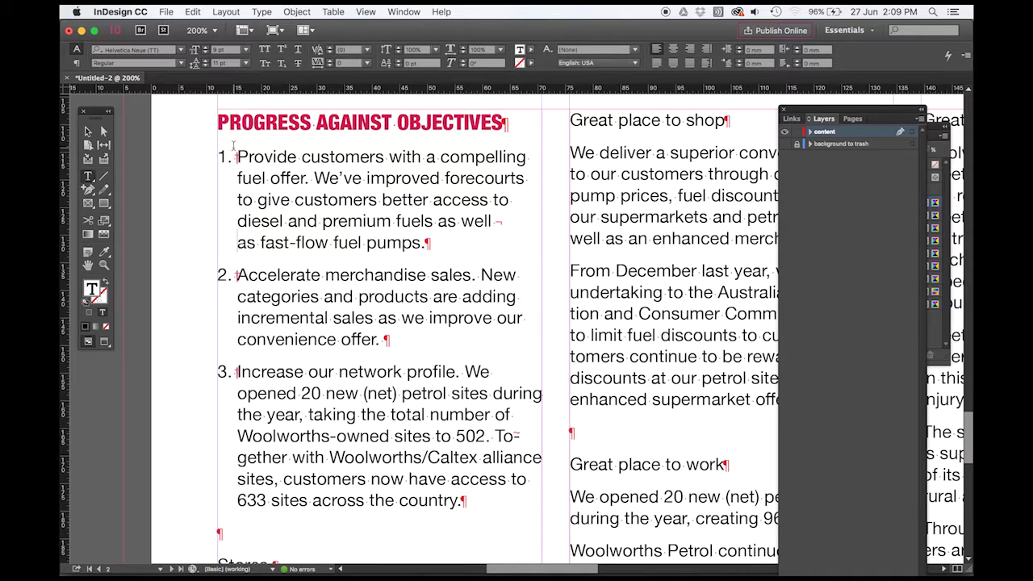
key(BackSpace)
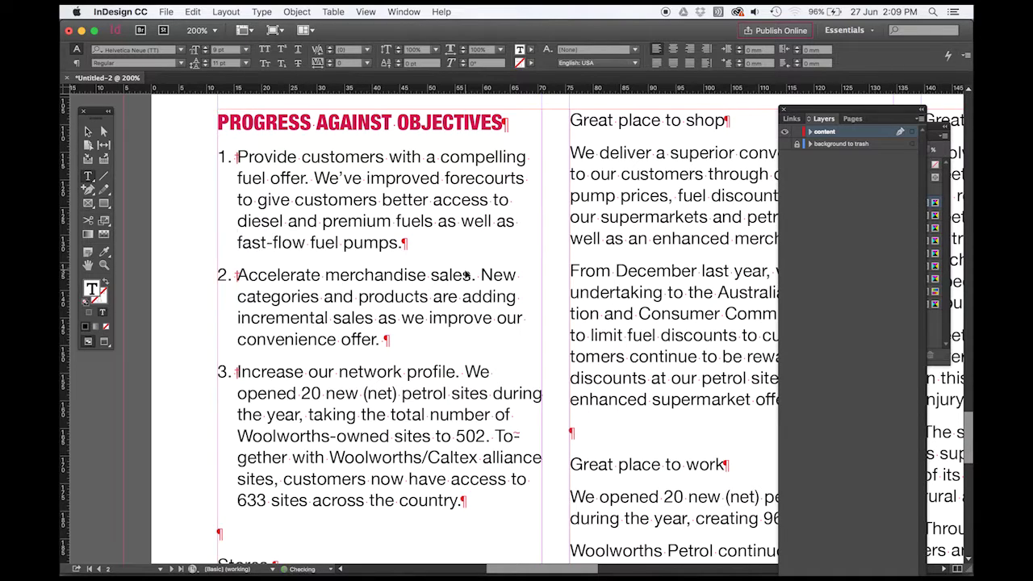
drag(323, 220, 347, 220)
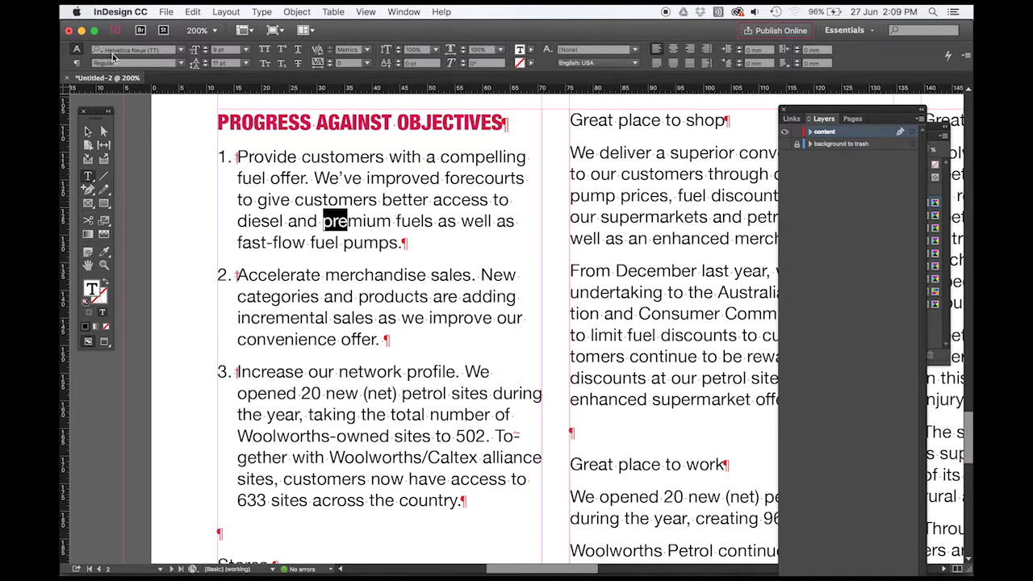
click(76, 63)
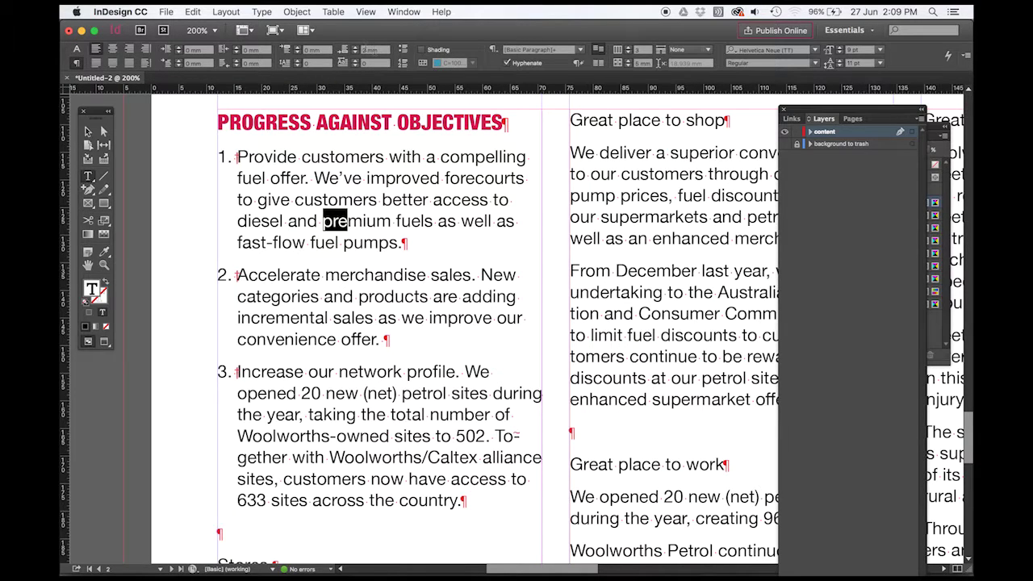
click(385, 244)
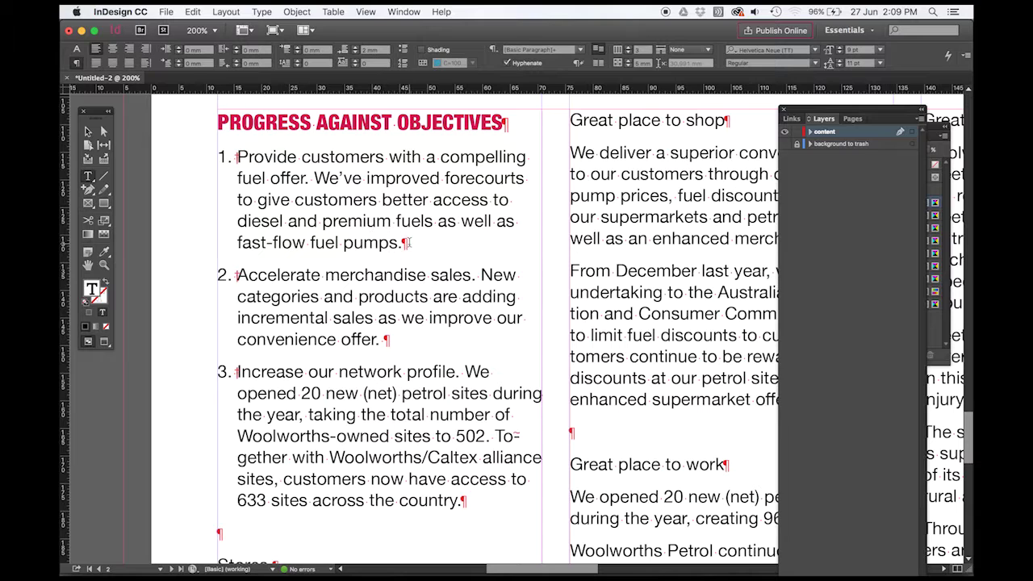
click(401, 247)
drag(400, 246, 379, 244)
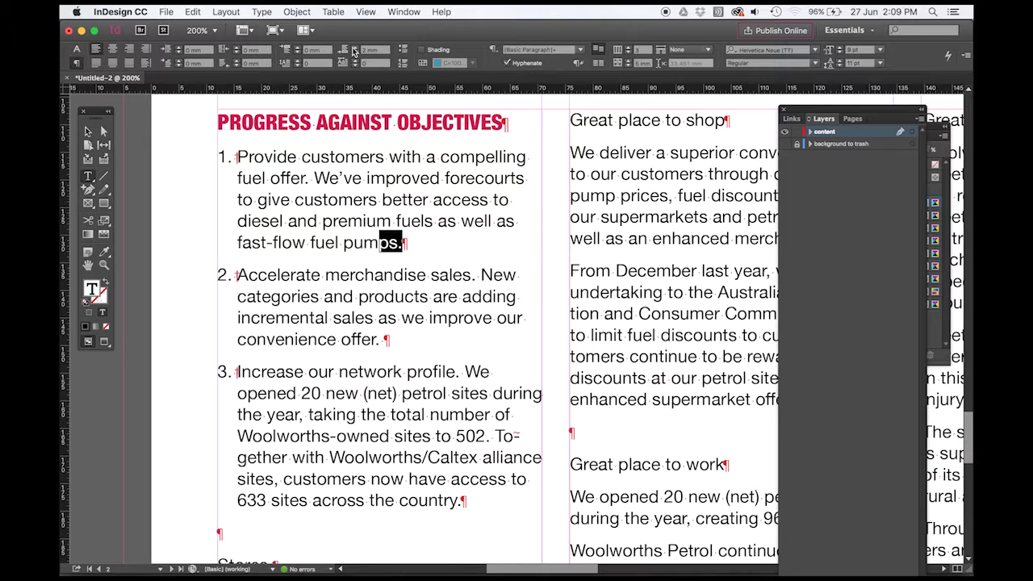
click(378, 233)
click(500, 221)
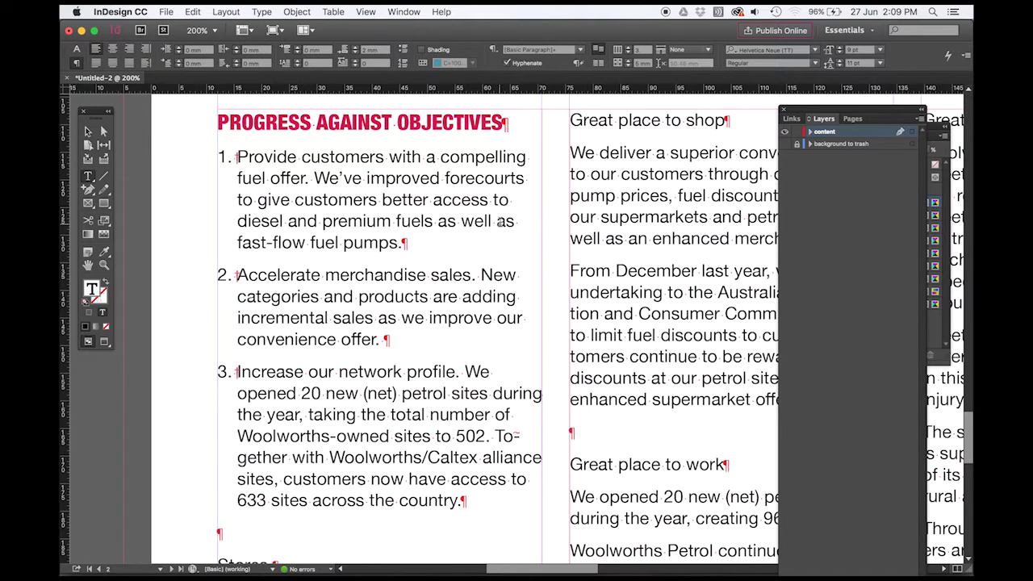
key(Return)
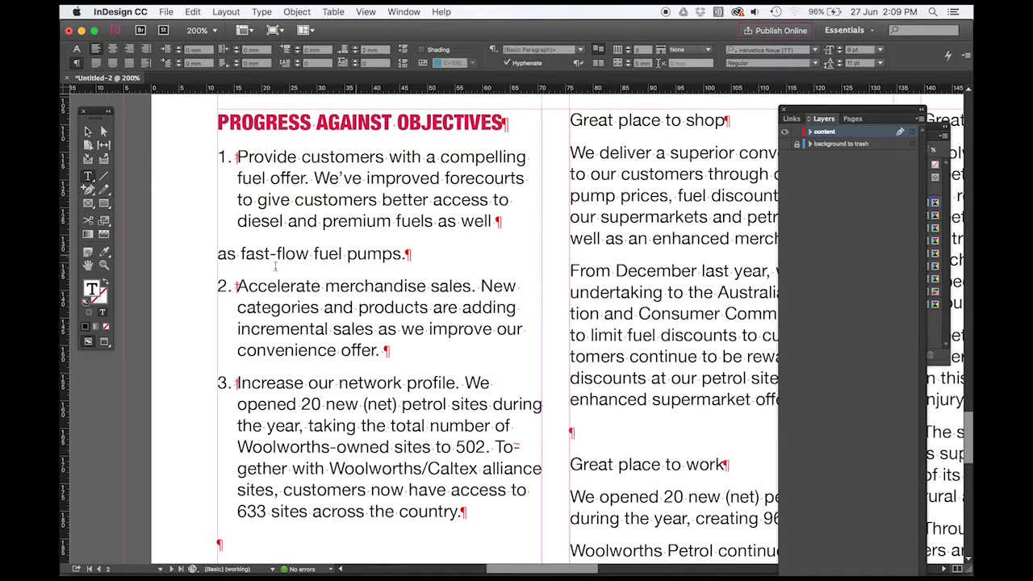
key(BackSpace)
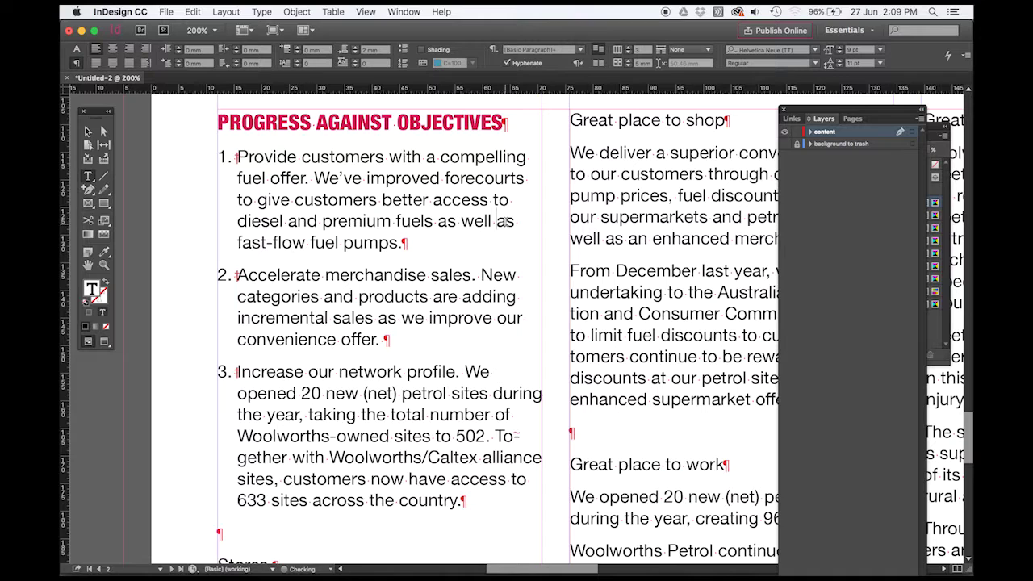
key(shift+Return)
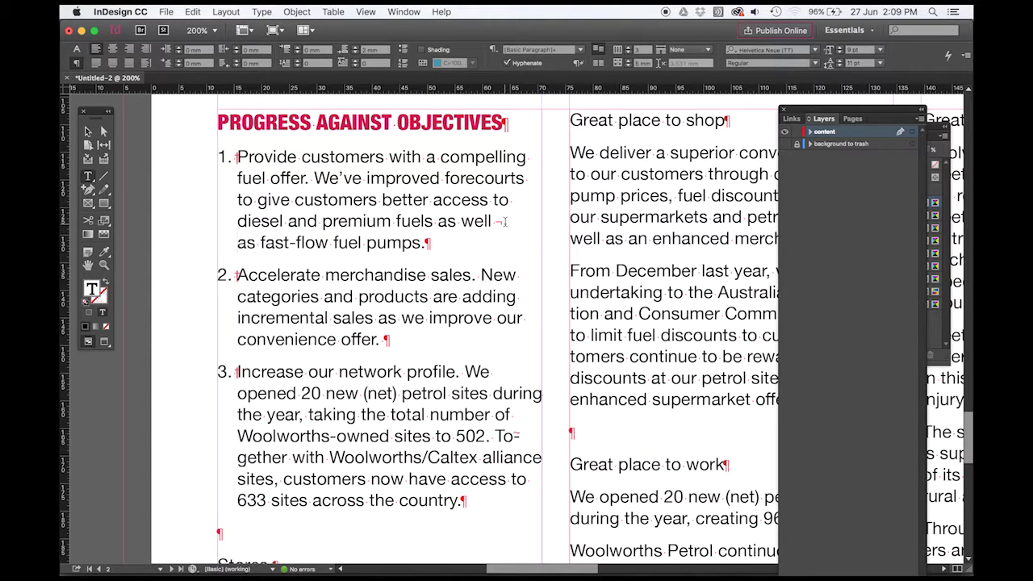
key(BackSpace)
key(super+a)
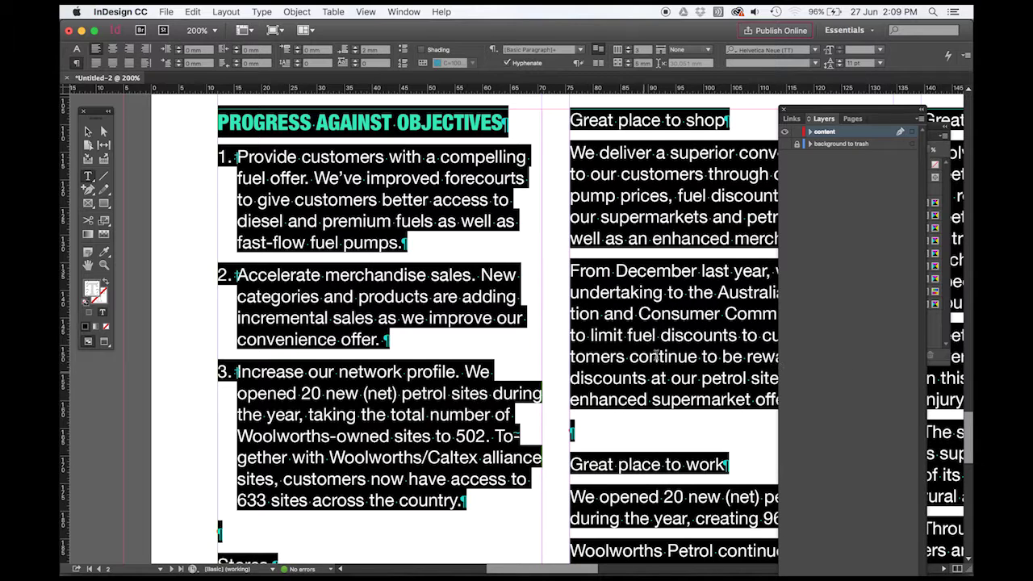
Switch off Hyphenate for the whole story so Together and customers stop splitting
click(506, 63)
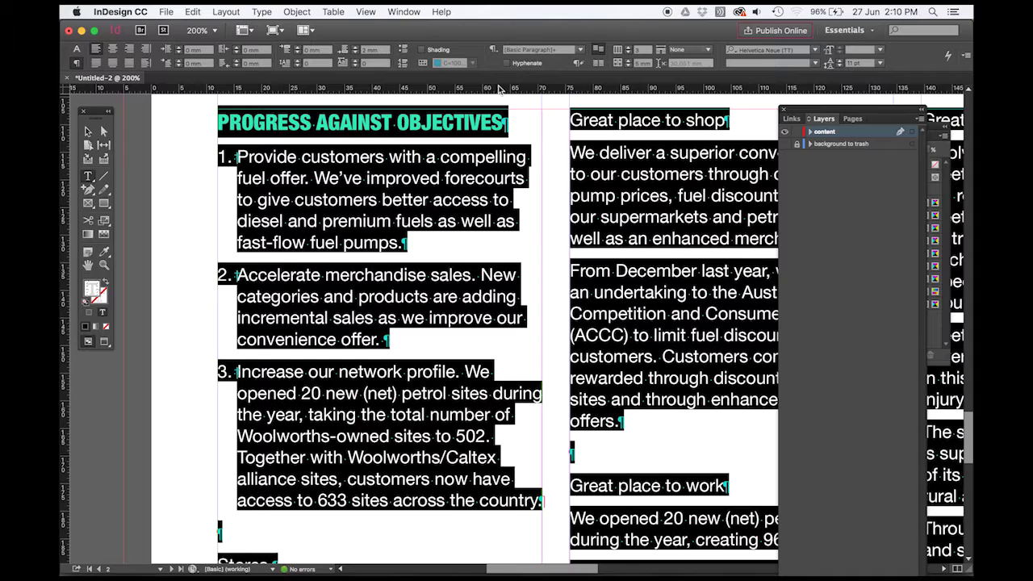
click(416, 231)
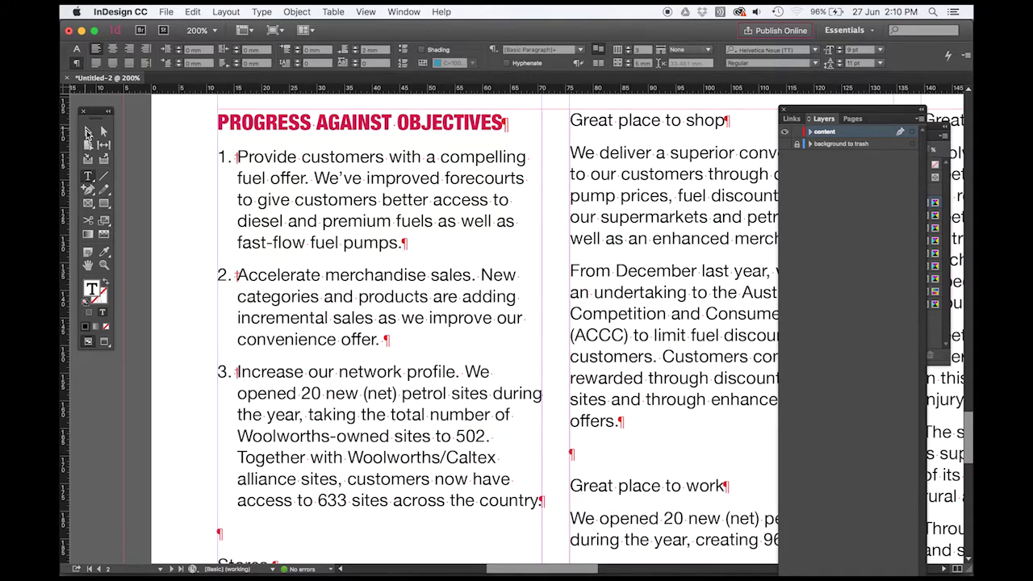
Make the background reference layout layer visible again
click(88, 130)
click(481, 465)
scroll(481, 465, down, 5)
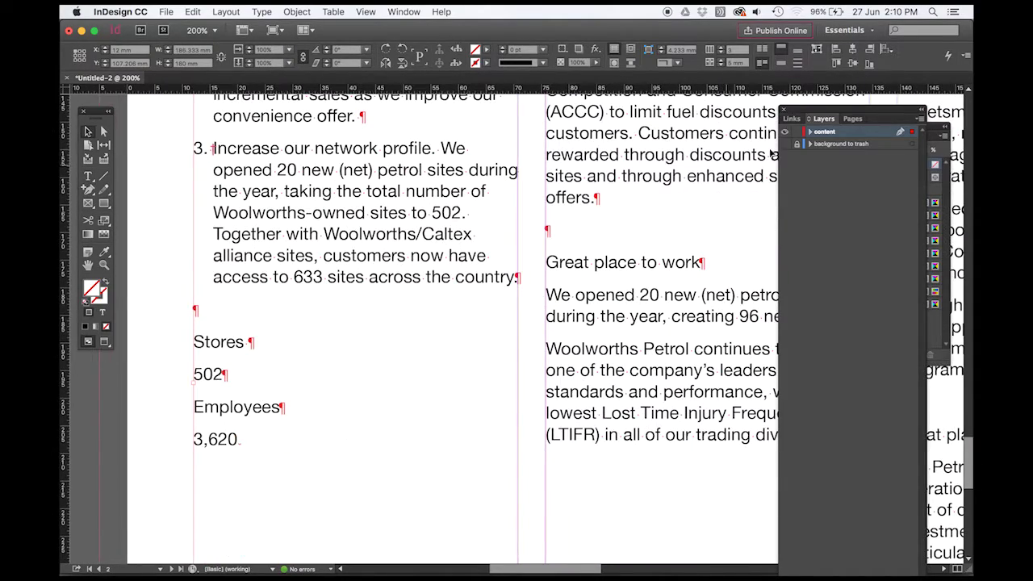
drag(399, 295, 198, 375)
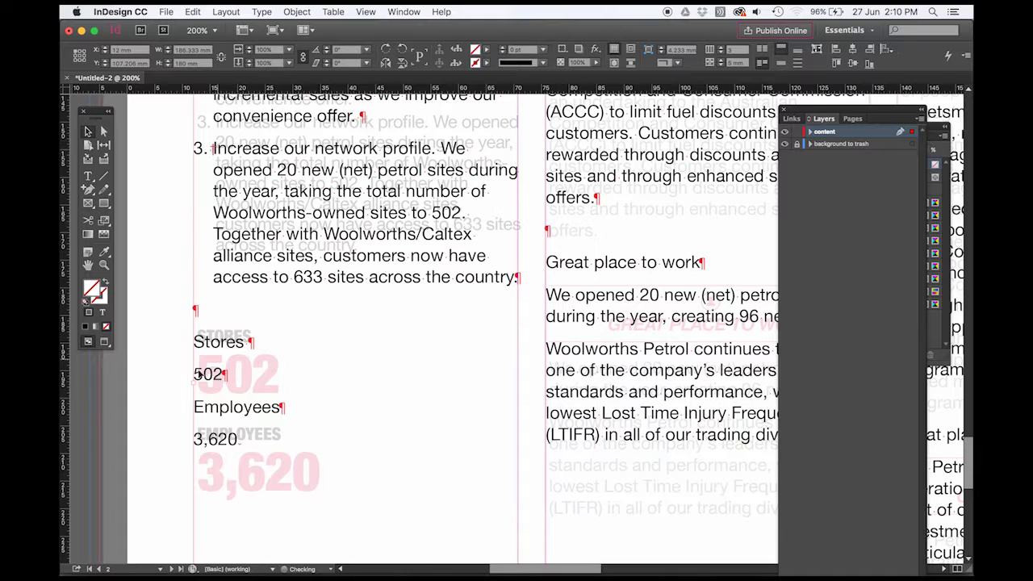
Set the Stores label in Condensed Black all caps, reading STORES, slightly enlarged
double_click(222, 342)
triple_click(222, 342)
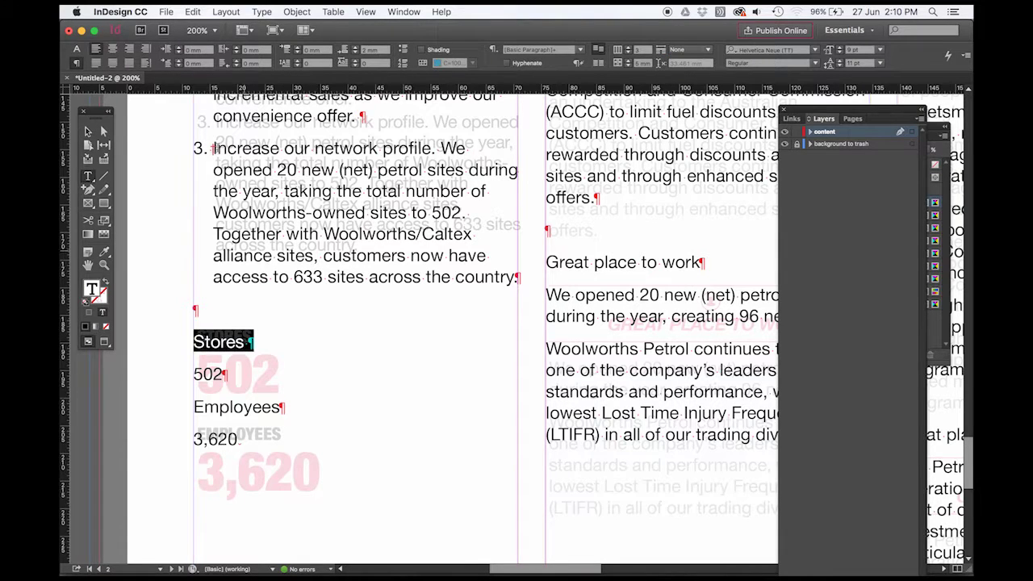
click(76, 49)
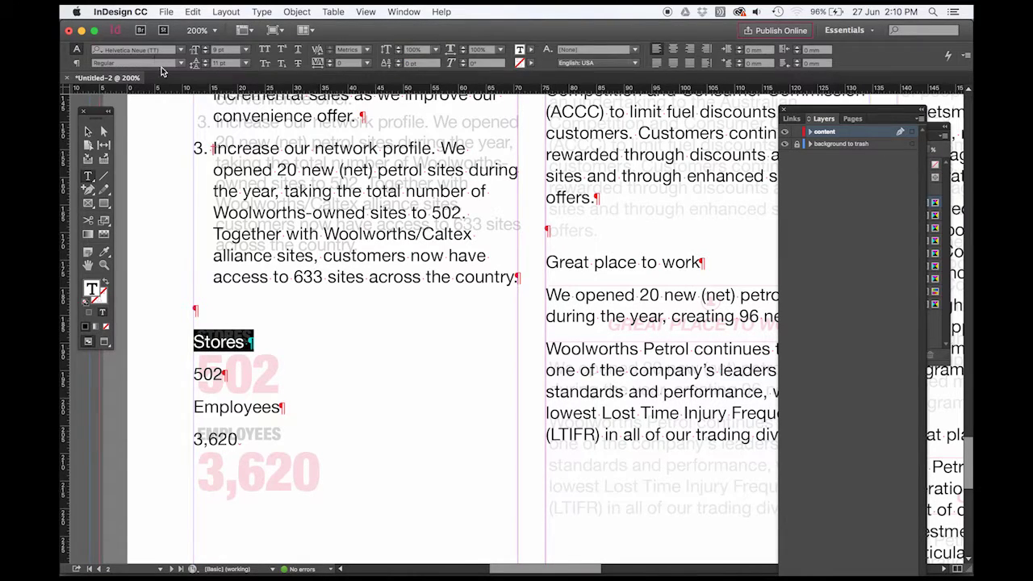
click(161, 64)
click(161, 86)
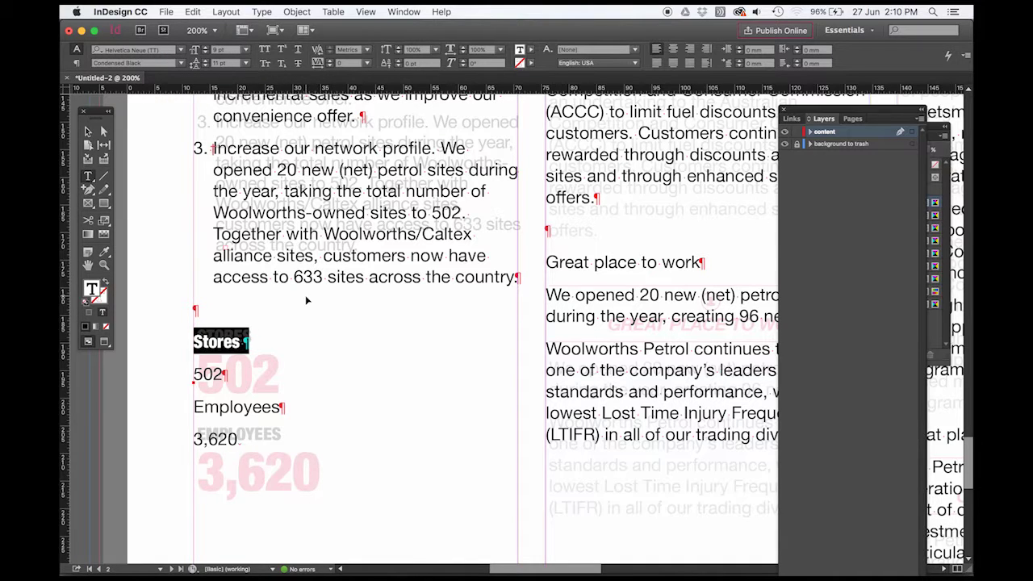
click(264, 49)
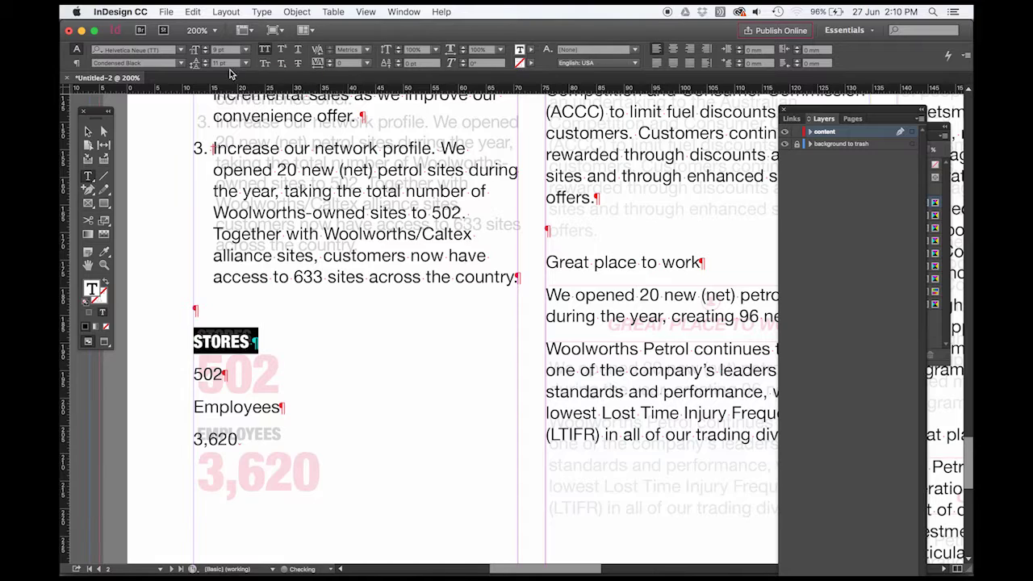
click(206, 51)
click(307, 276)
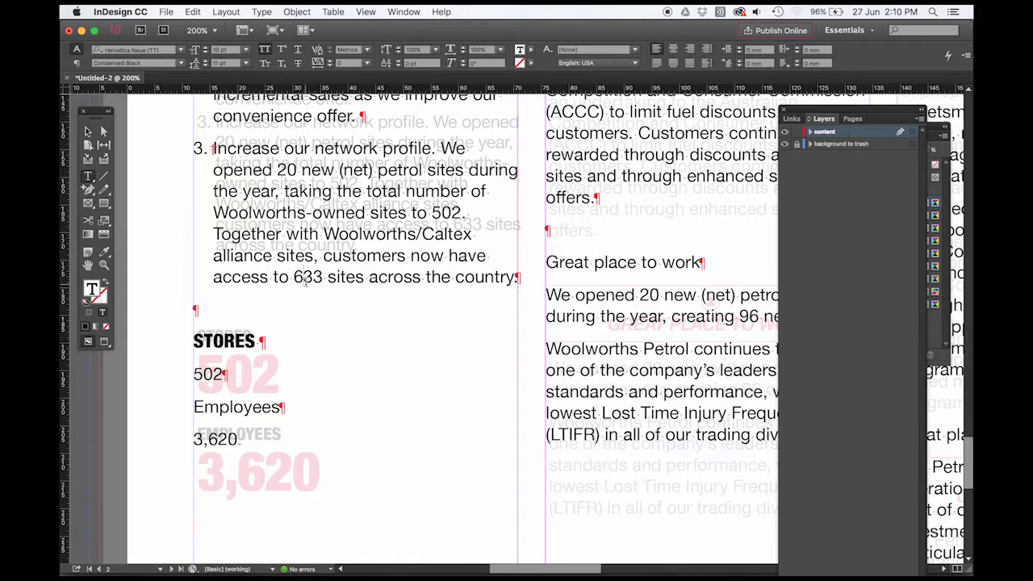
triple_click(214, 337)
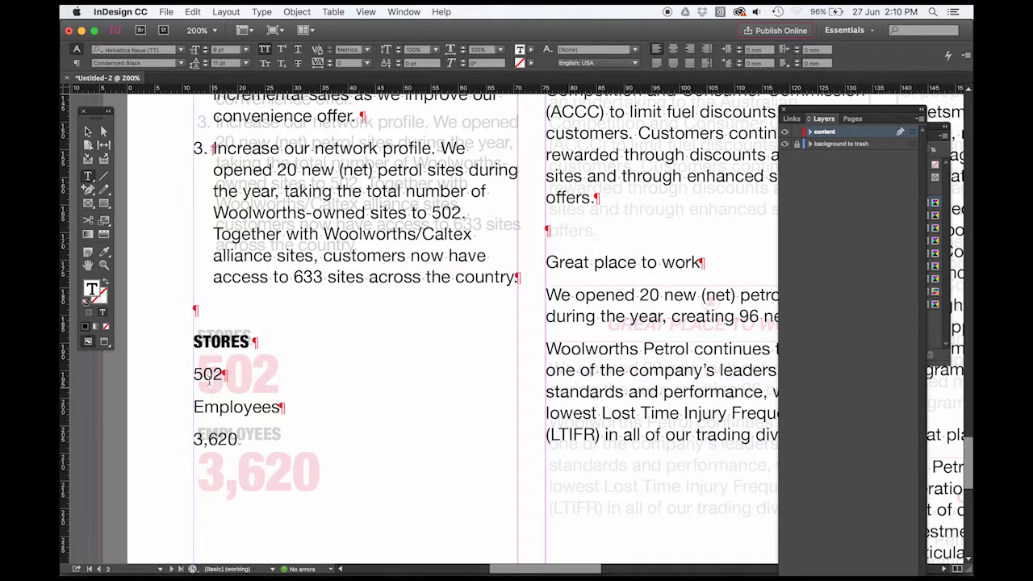
triple_click(208, 374)
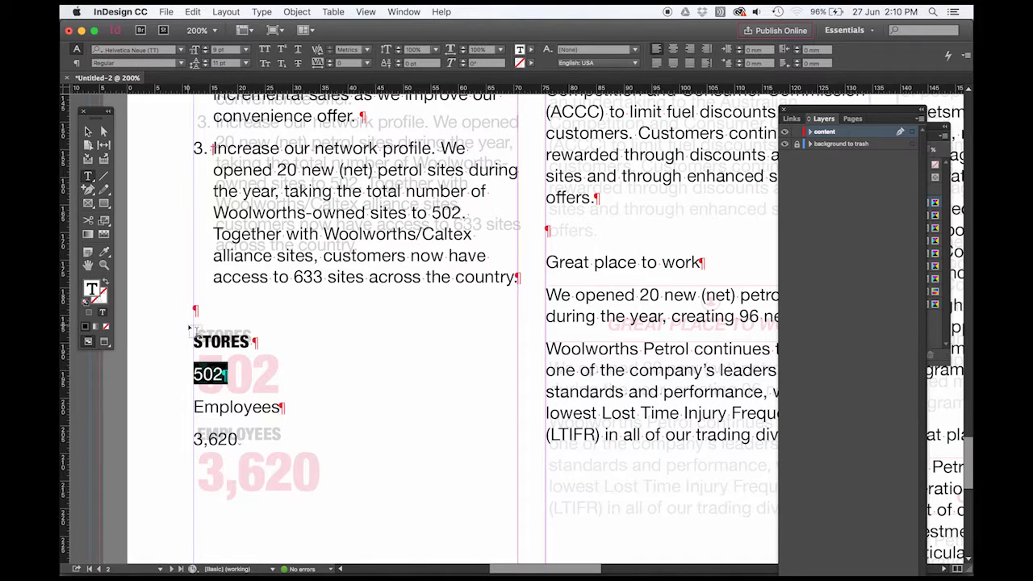
Delete the empty paragraph above STORES
click(247, 303)
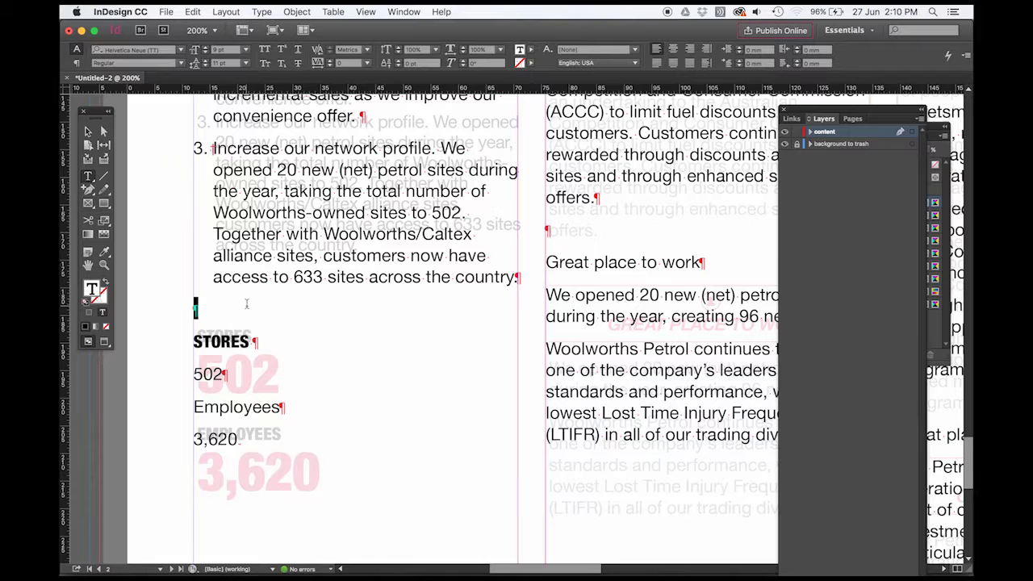
key(Delete)
drag(501, 278, 455, 278)
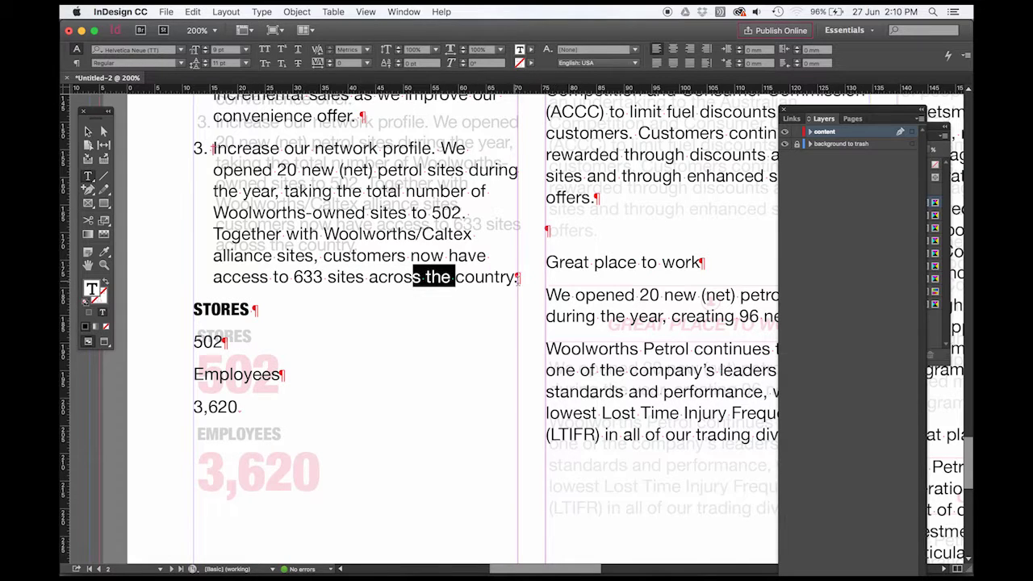
click(487, 279)
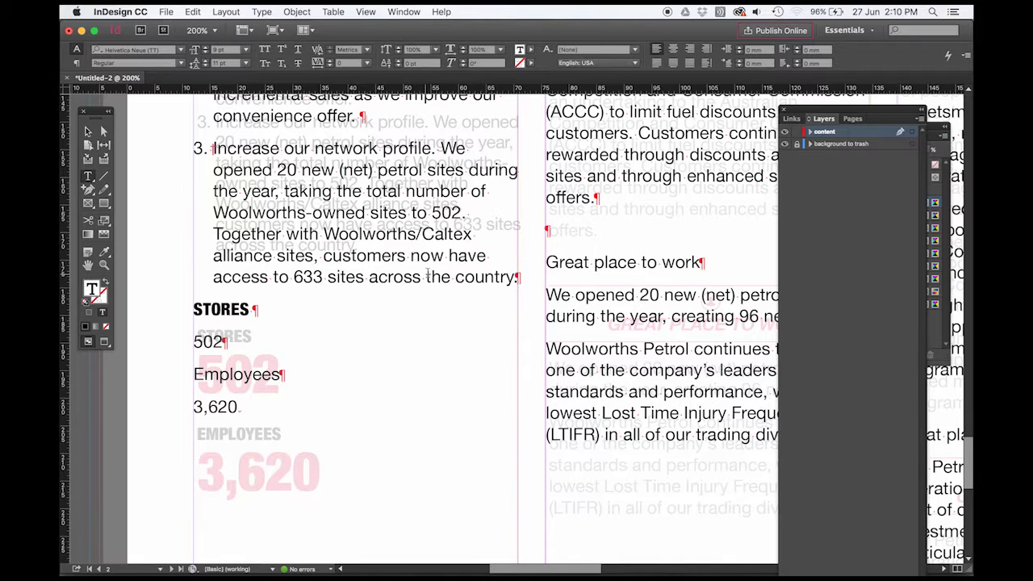
drag(489, 278, 463, 280)
Give the STORES heading 7 mm Space After
click(501, 269)
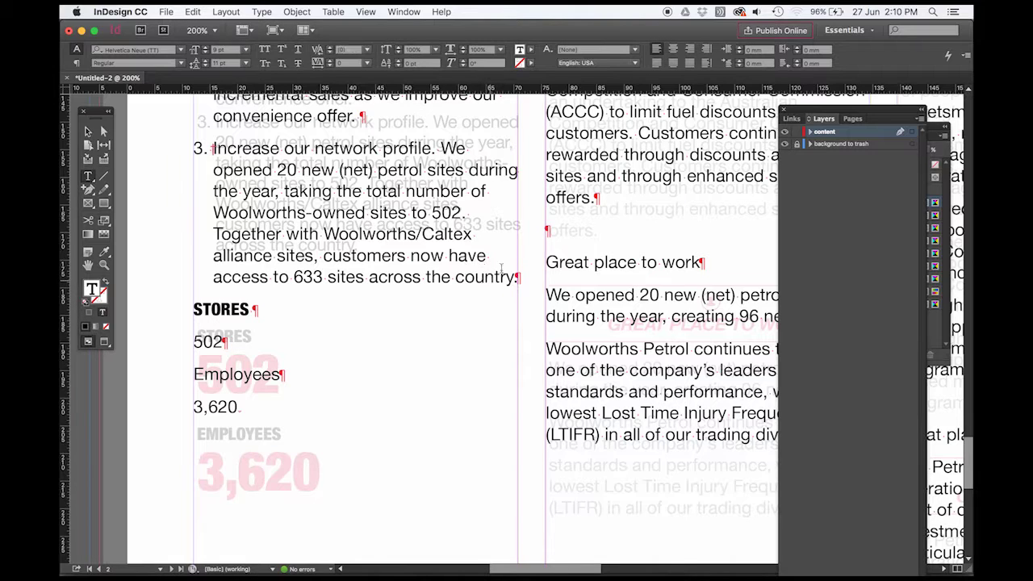
click(76, 63)
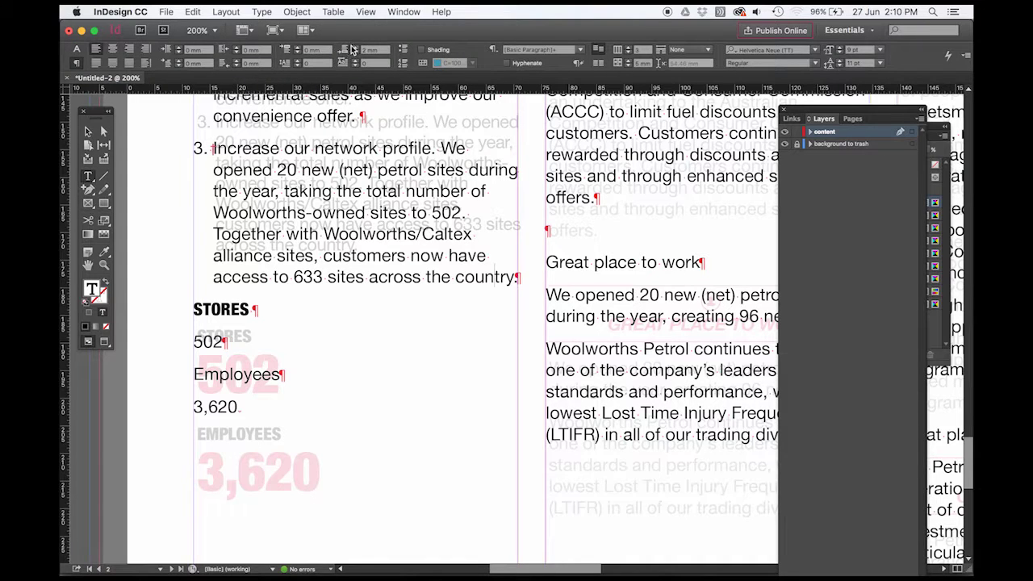
click(345, 51)
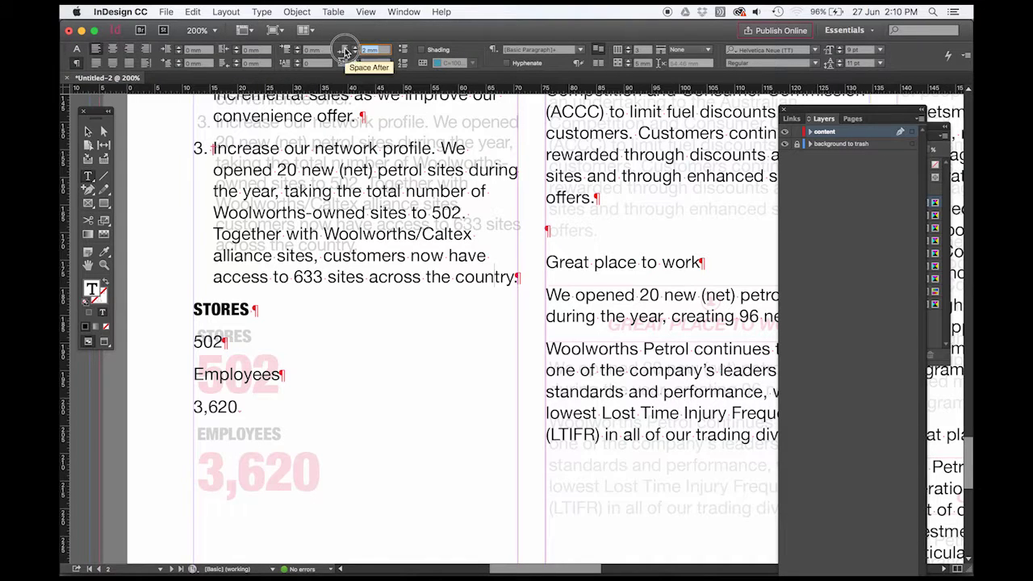
click(350, 49)
click(351, 49)
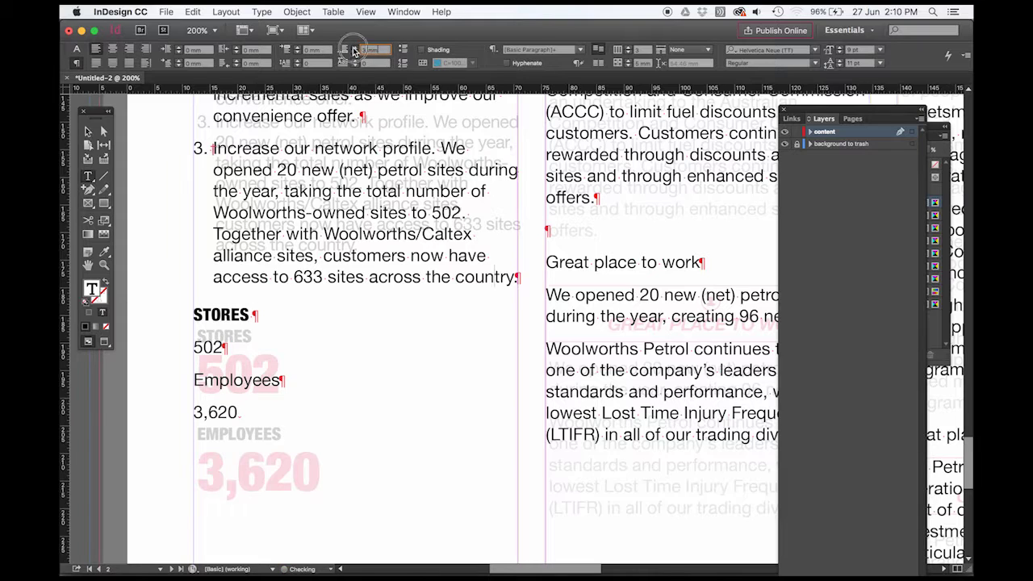
click(353, 49)
click(352, 48)
click(352, 49)
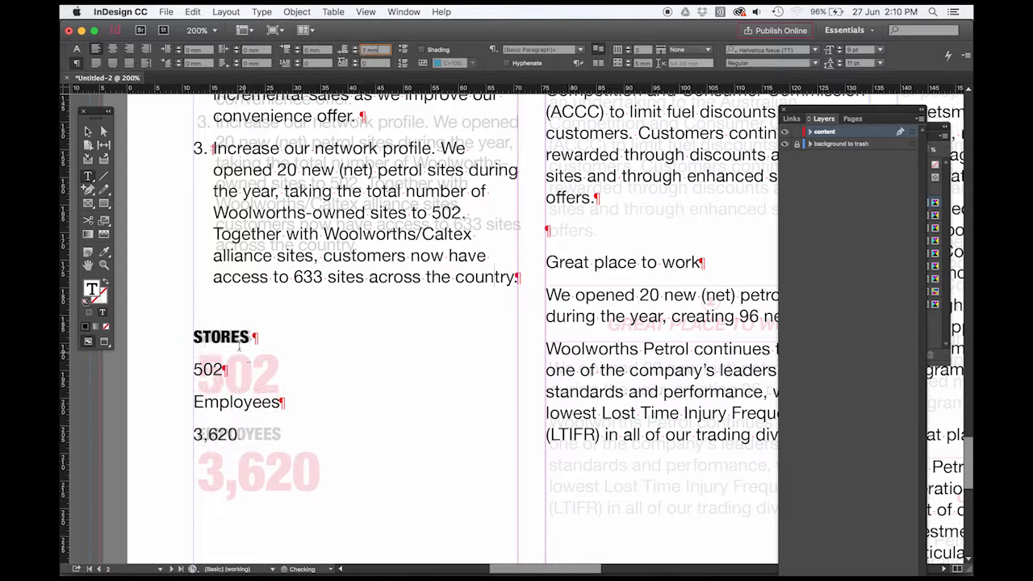
triple_click(213, 369)
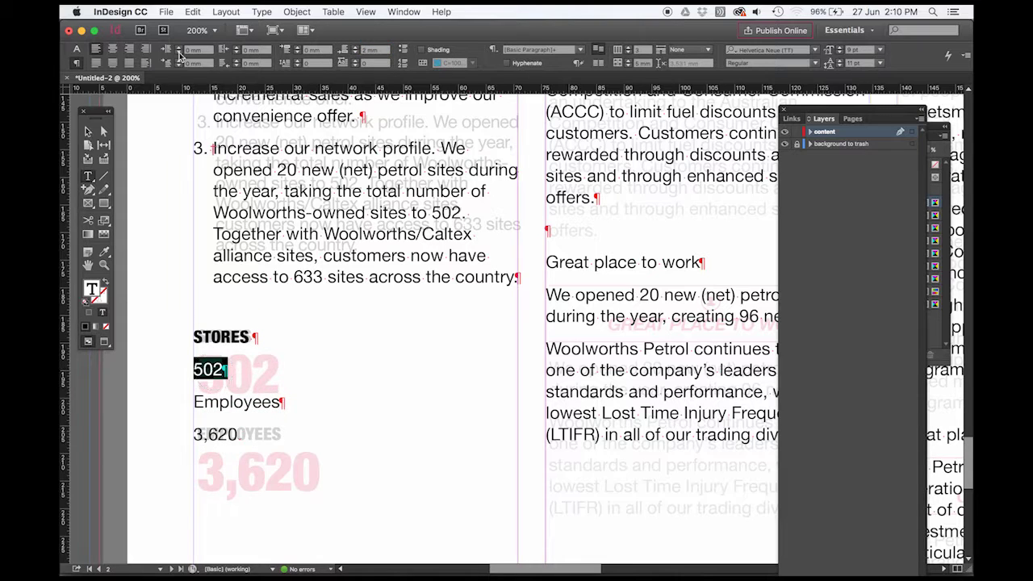
Eyedrop the STORES formatting onto 502 and enlarge it to 28 pt
click(103, 252)
click(205, 331)
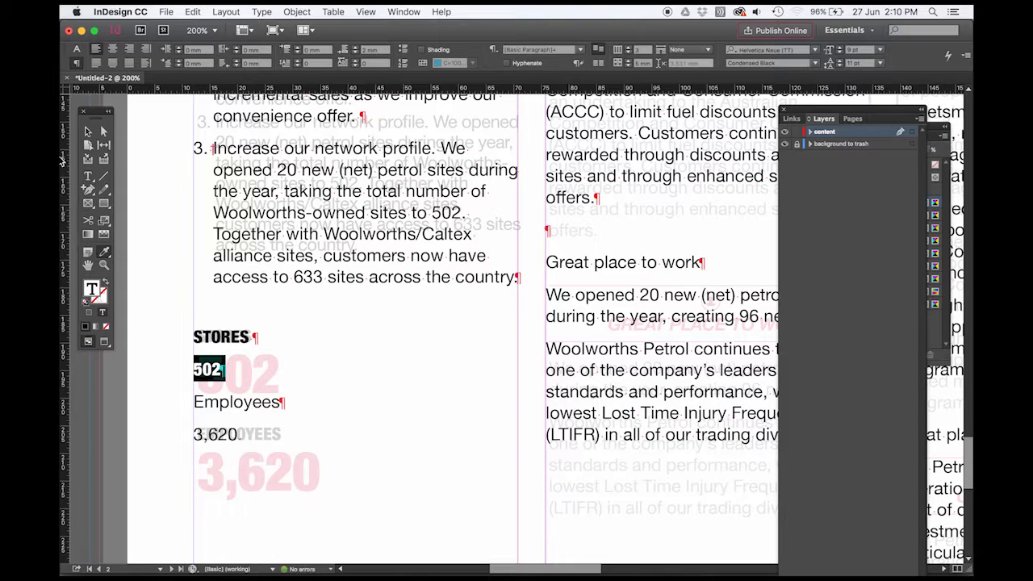
click(88, 177)
click(77, 49)
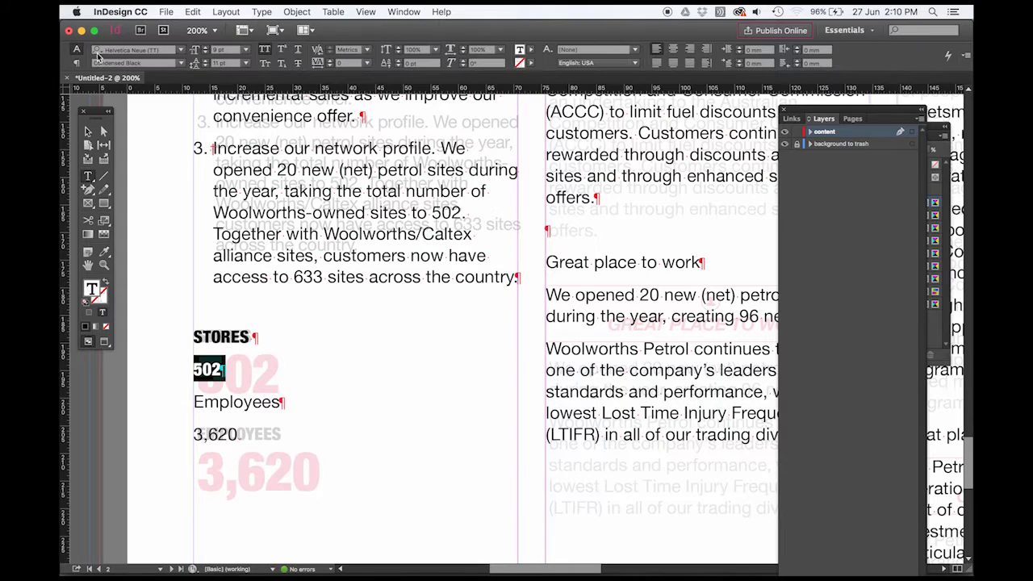
click(208, 50)
key(Up)
key(Up)
key(Up)
key(Up)
key(Up)
key(Up)
key(Up)
key(Up)
key(Up)
key(Up)
key(Up)
key(Up)
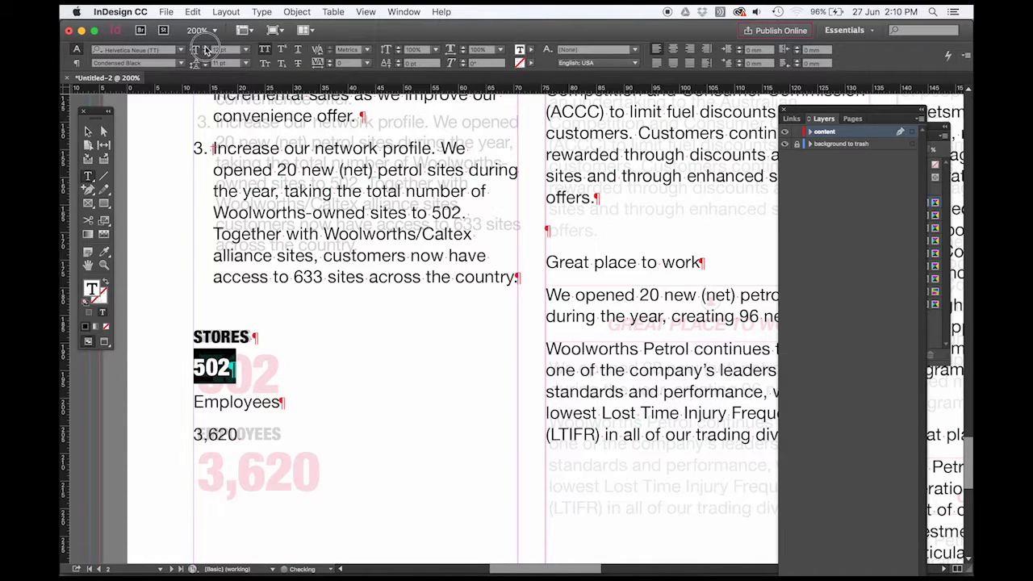
key(Up)
key(Up)
key(Up)
key(Up)
key(Up)
key(Up)
key(Up)
key(Up)
key(Up)
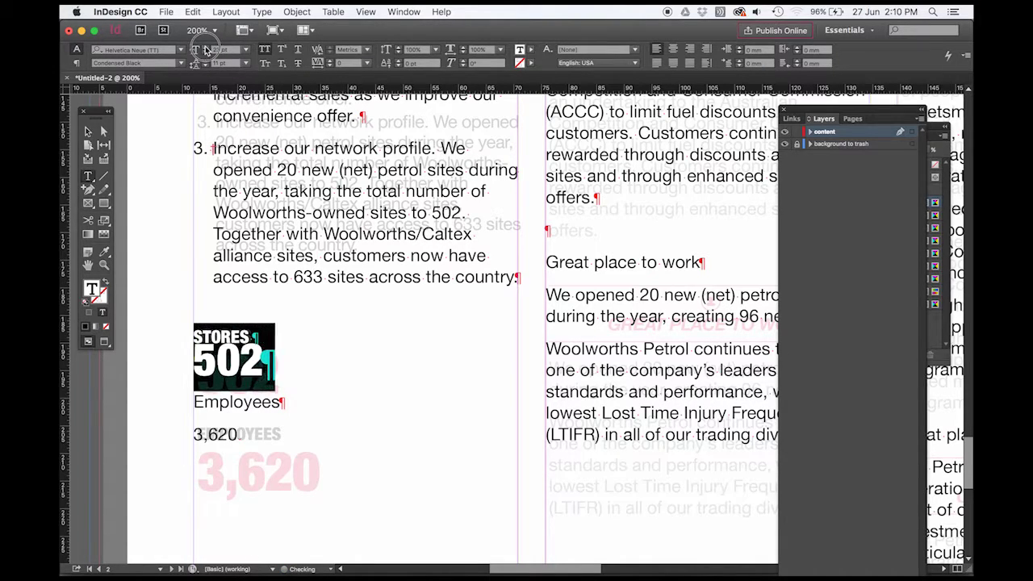
key(Up)
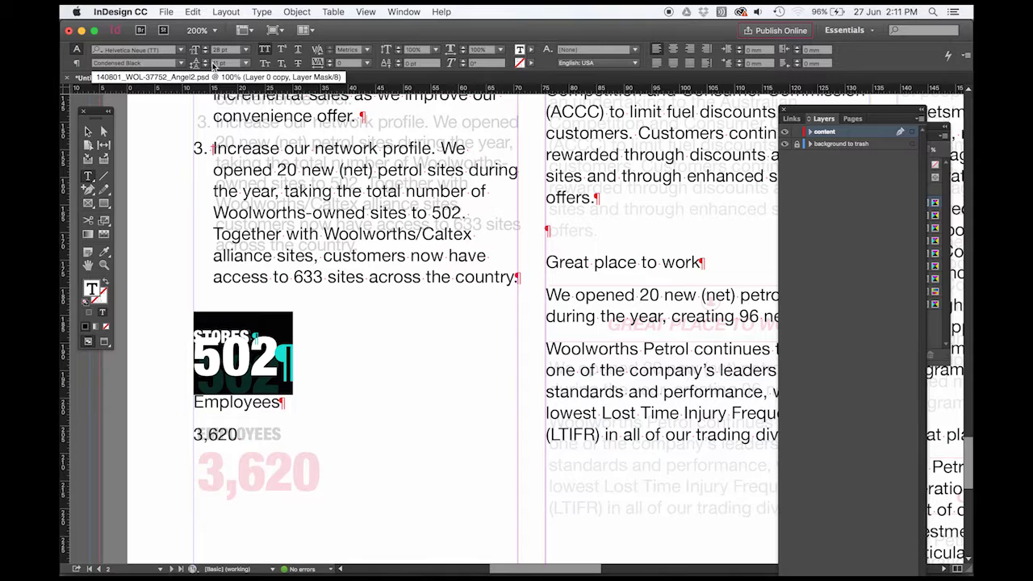
Raise the 502 line's leading to 21 pt
key(Up)
key(Up)
key(Up)
key(Up)
key(Up)
key(Up)
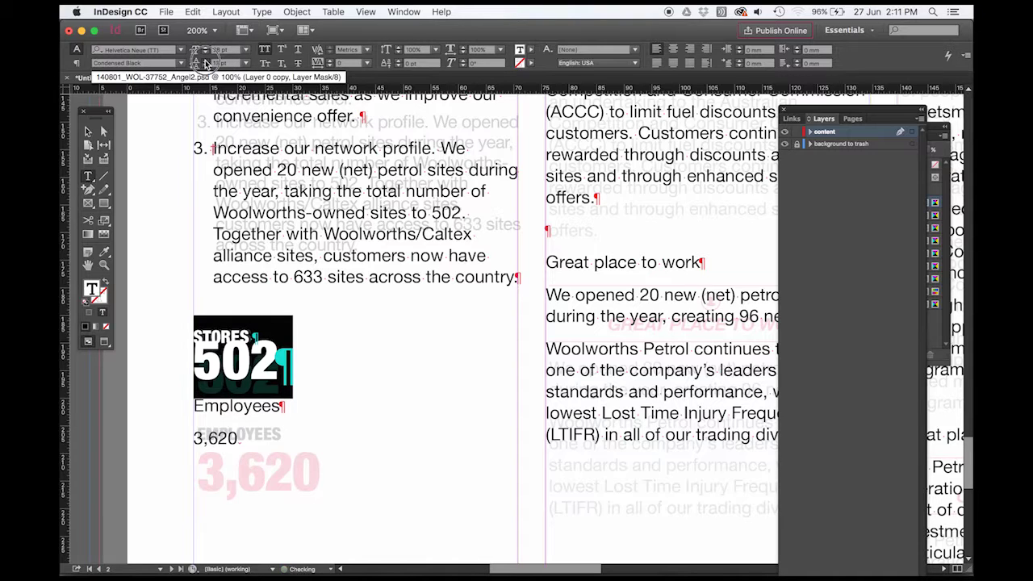
key(Up)
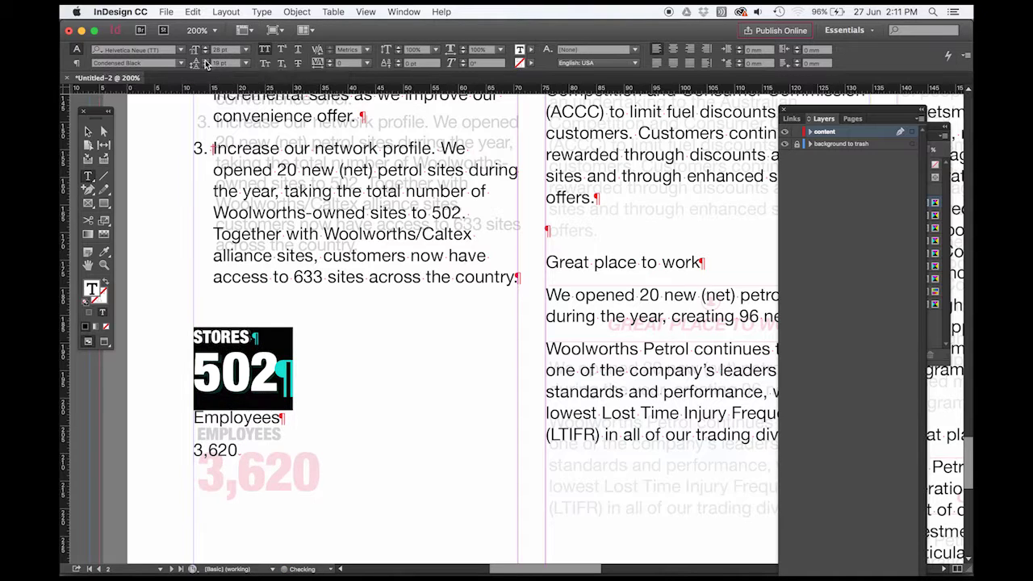
key(Up)
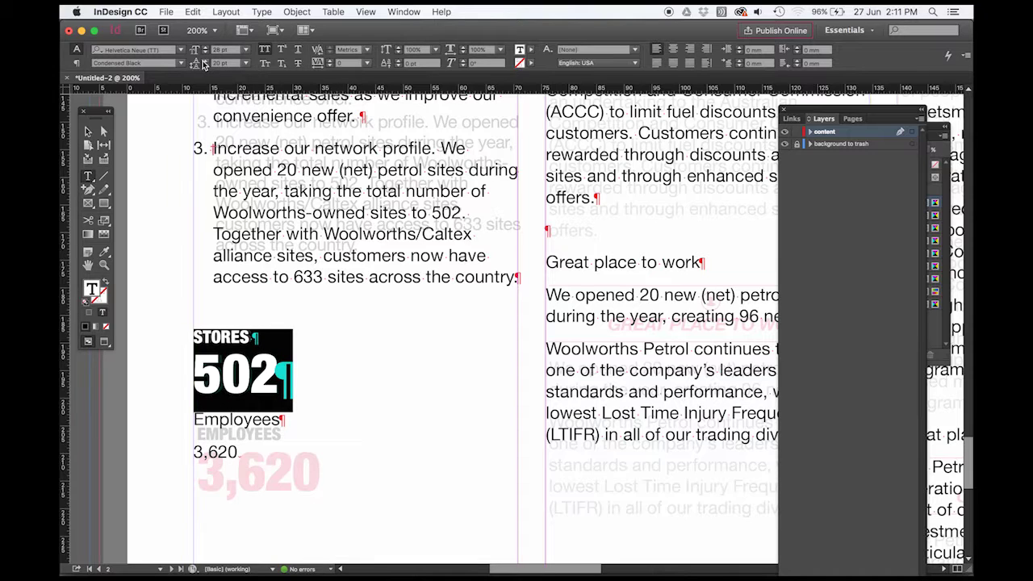
key(Up)
Eyedrop the STORES style onto the Employees label
click(252, 462)
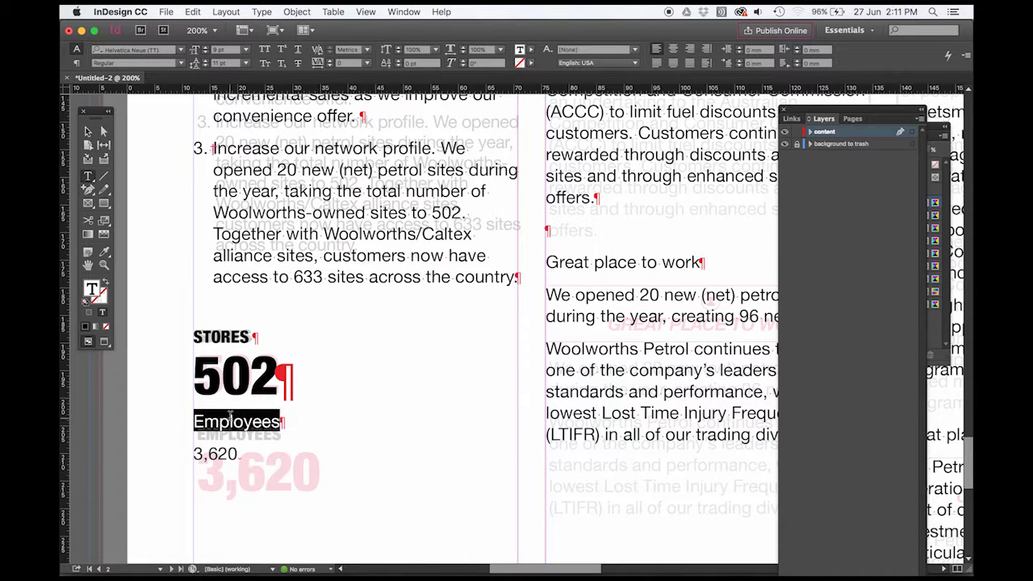
triple_click(235, 421)
click(103, 251)
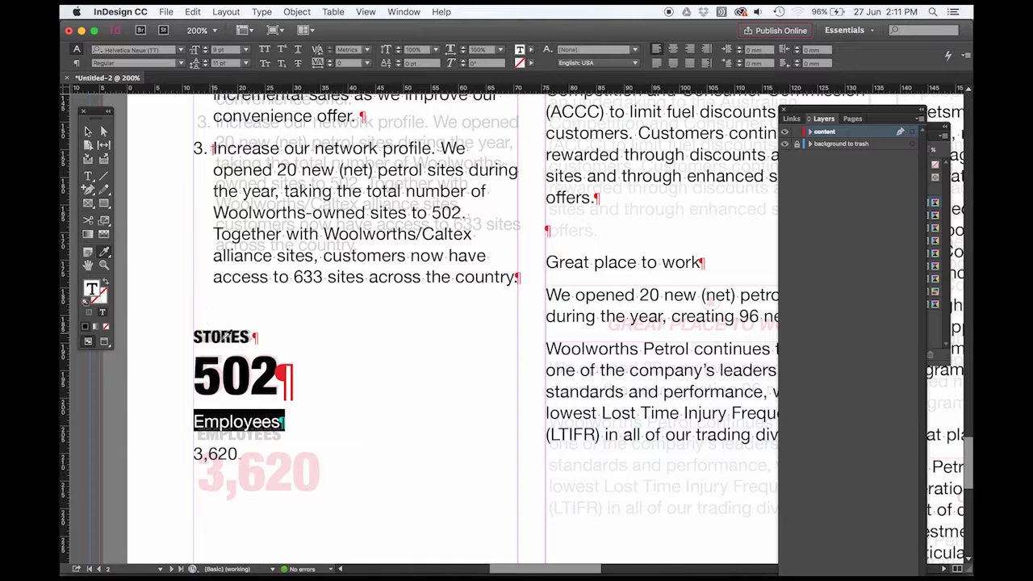
click(223, 336)
Set 4 mm Space Before above the EMPLOYEES label
click(88, 176)
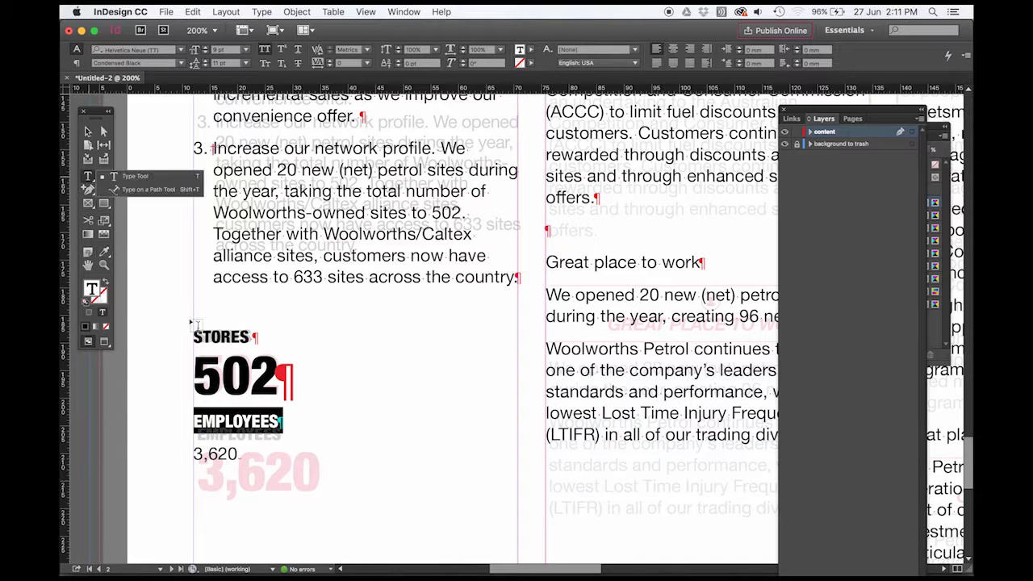
click(299, 382)
drag(222, 379, 249, 379)
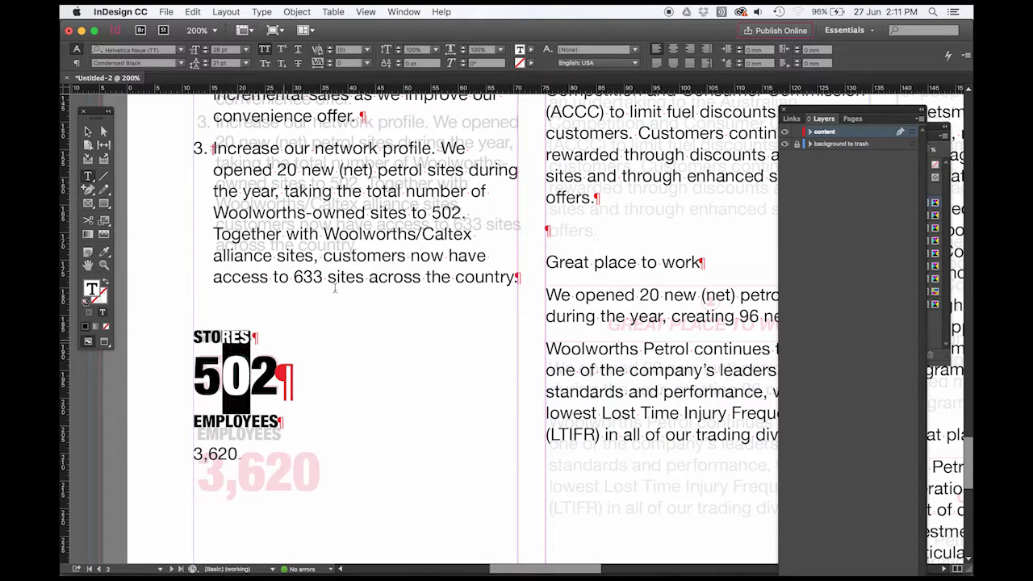
click(77, 63)
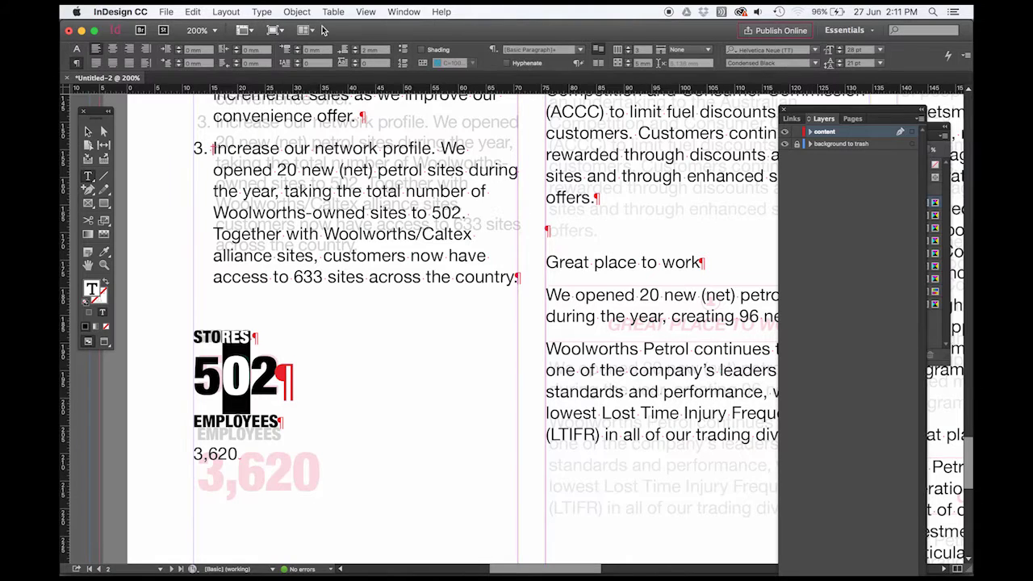
click(357, 46)
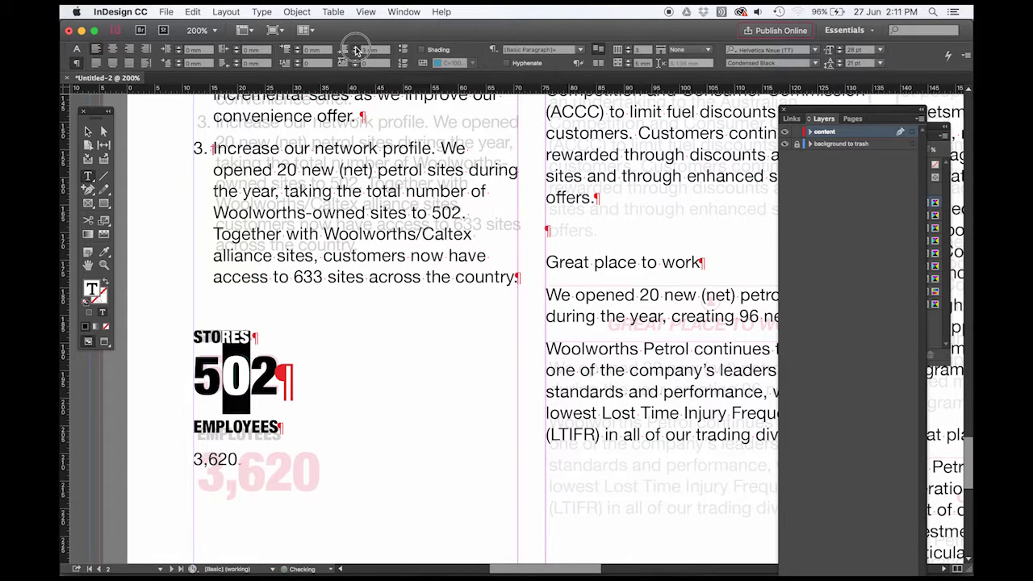
click(356, 47)
Eyedrop the big 502 formatting onto the 3,620 figure
double_click(219, 466)
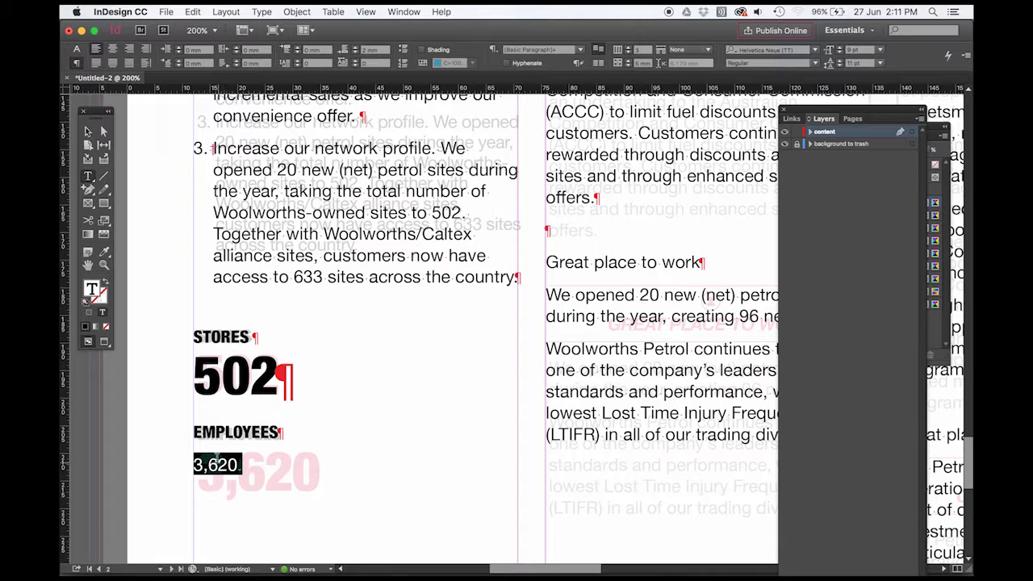
click(104, 252)
click(231, 370)
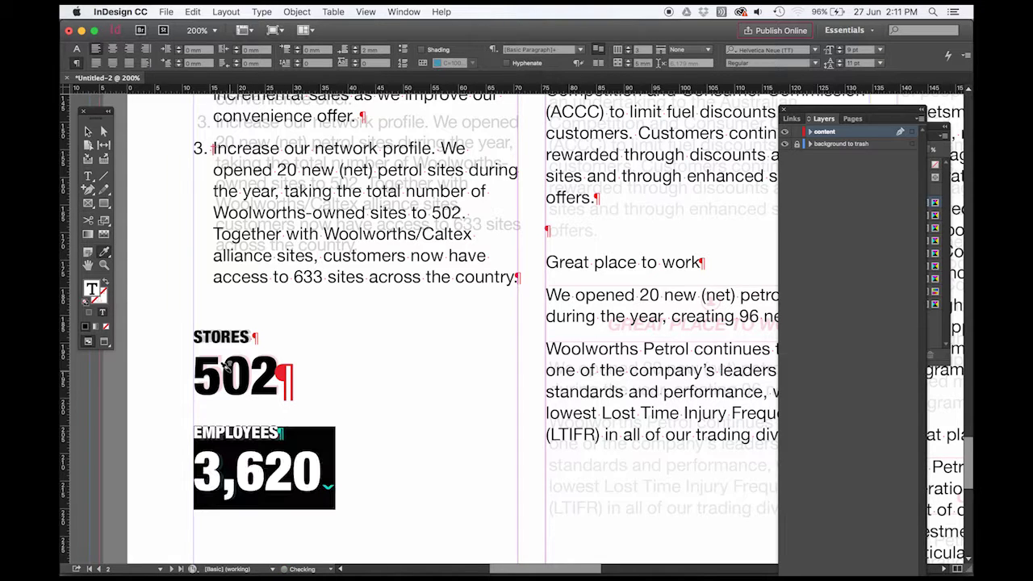
Colour the STORES 502 figure with the Gavs red swatch
click(89, 131)
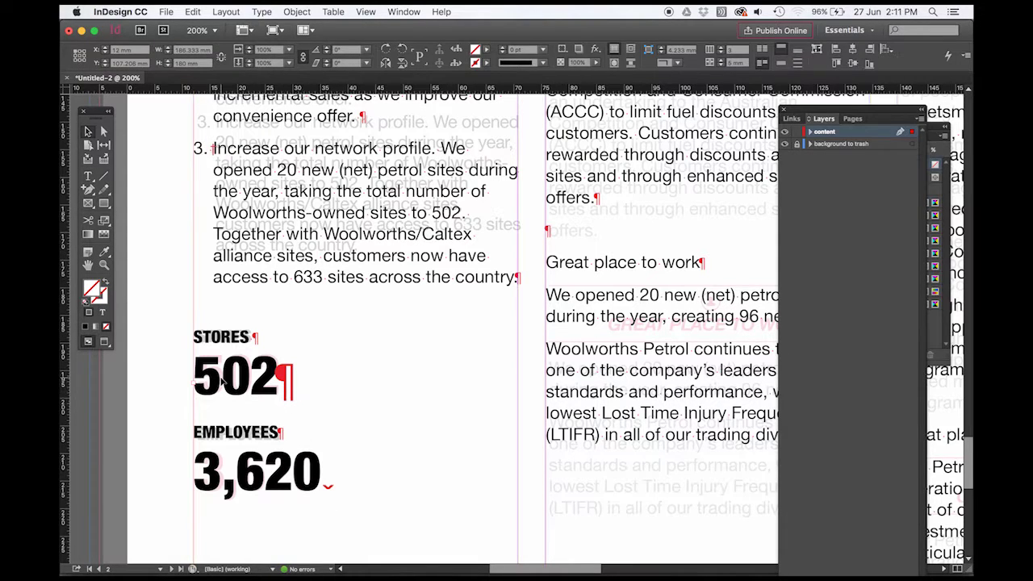
double_click(226, 373)
triple_click(226, 373)
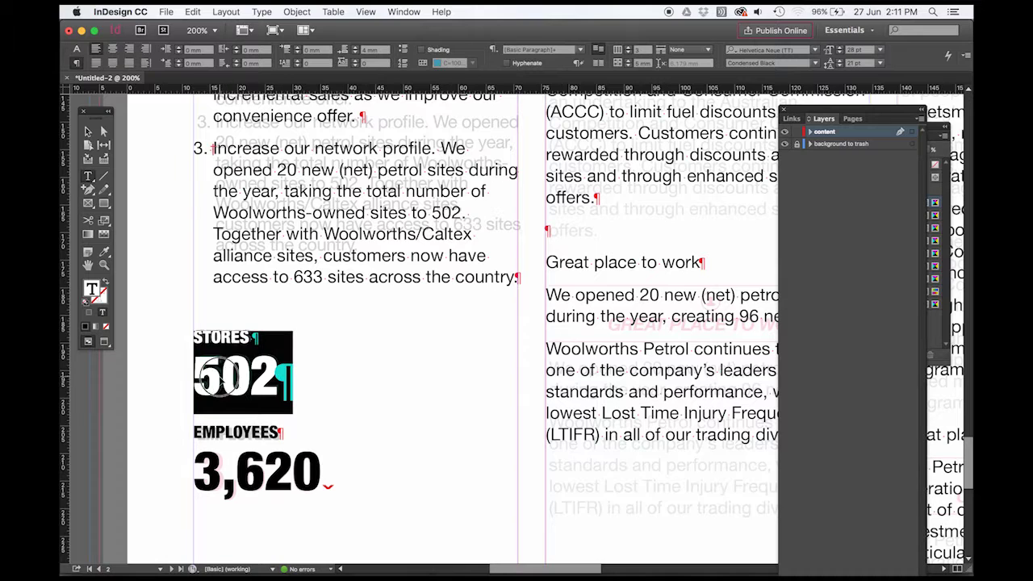
click(225, 373)
key(super+a)
click(936, 161)
click(871, 317)
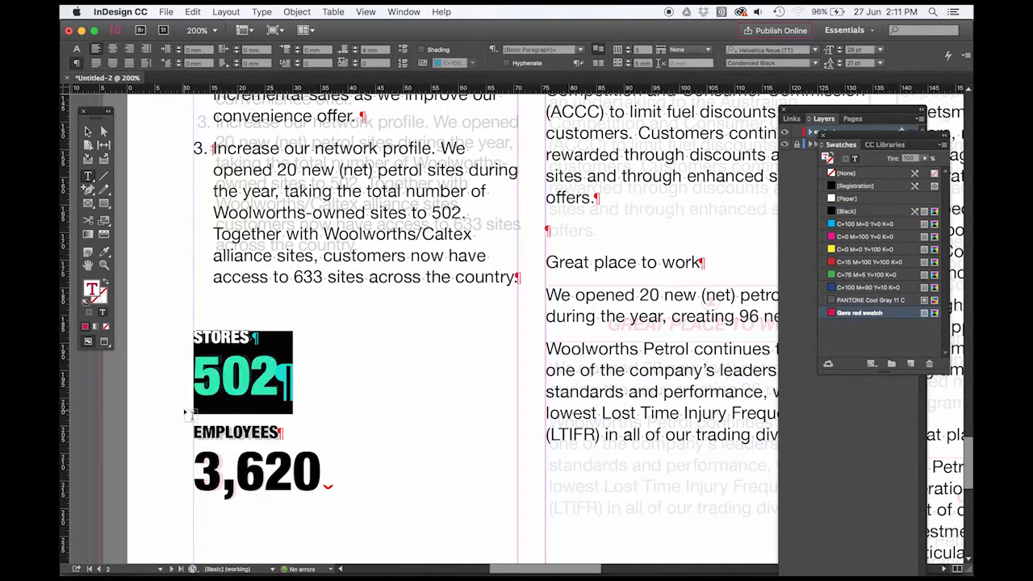
Colour the EMPLOYEES 3,620 figure with the same Gavs red swatch
click(191, 416)
click(227, 466)
key(super+a)
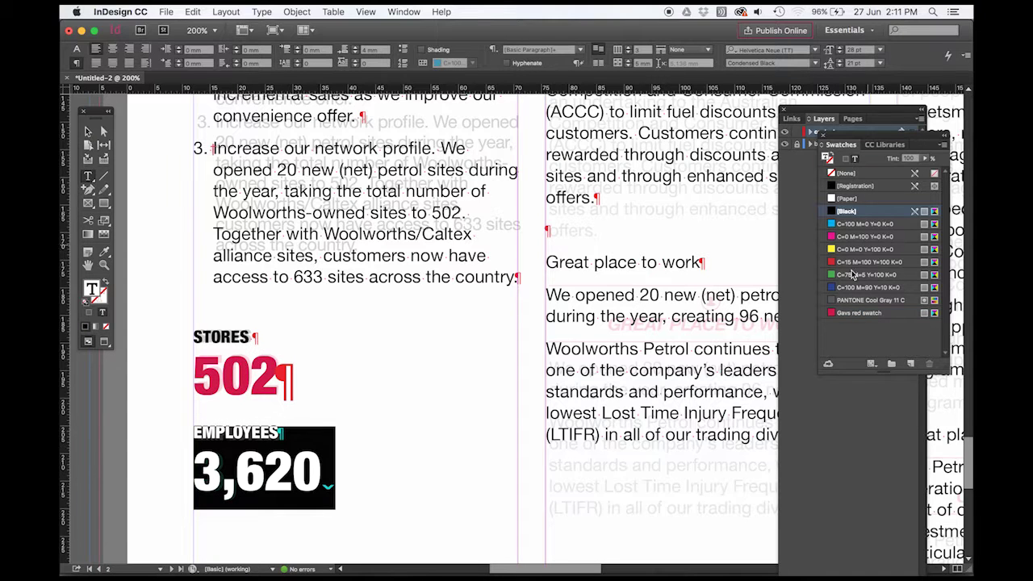
click(340, 452)
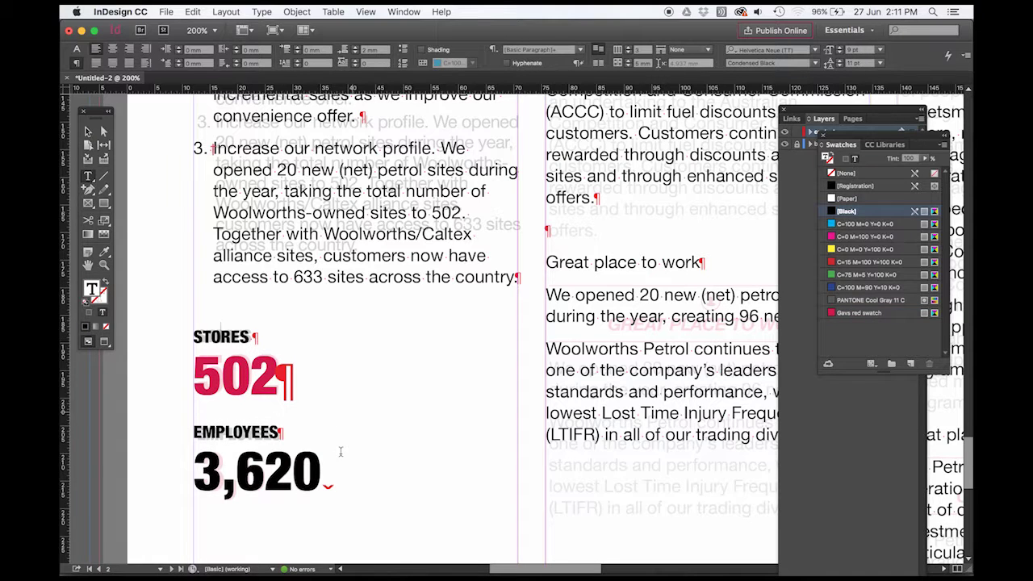
key(super+a)
click(872, 315)
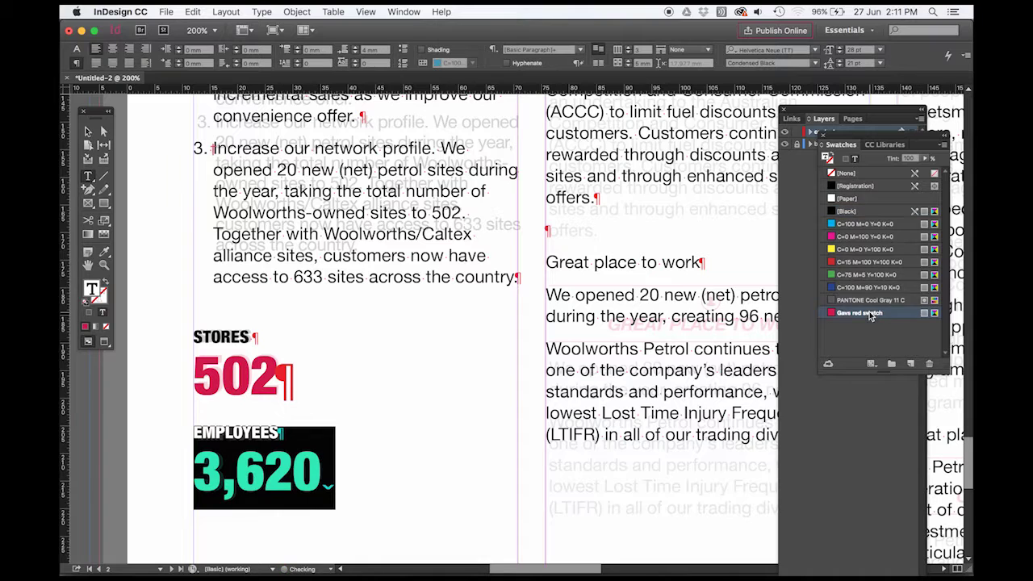
click(431, 213)
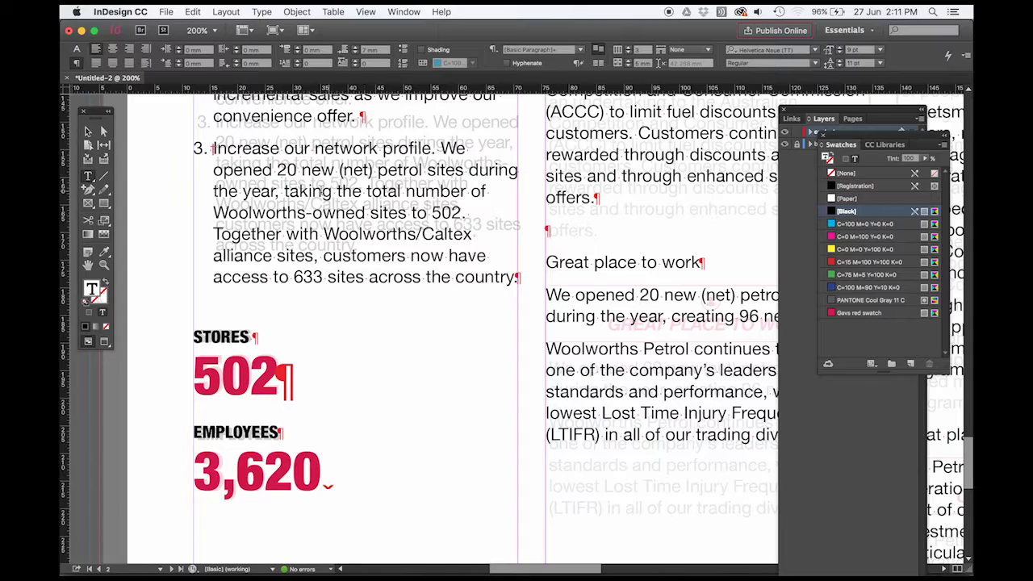
click(88, 132)
Set the three numbered objectives list items to 8.5 pt
scroll(587, 288, up, 10)
scroll(588, 288, right, 5)
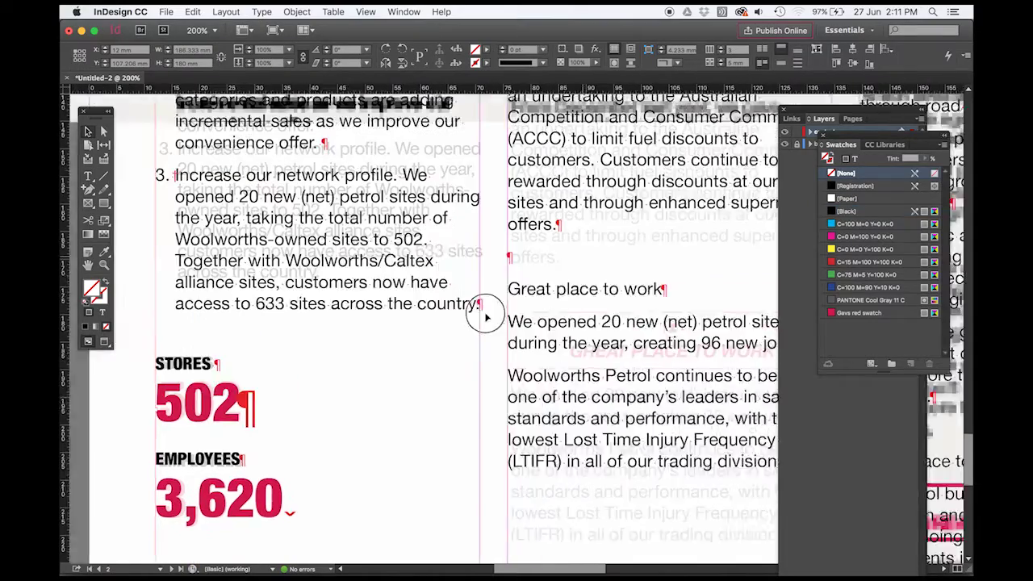
scroll(545, 239, up, 2)
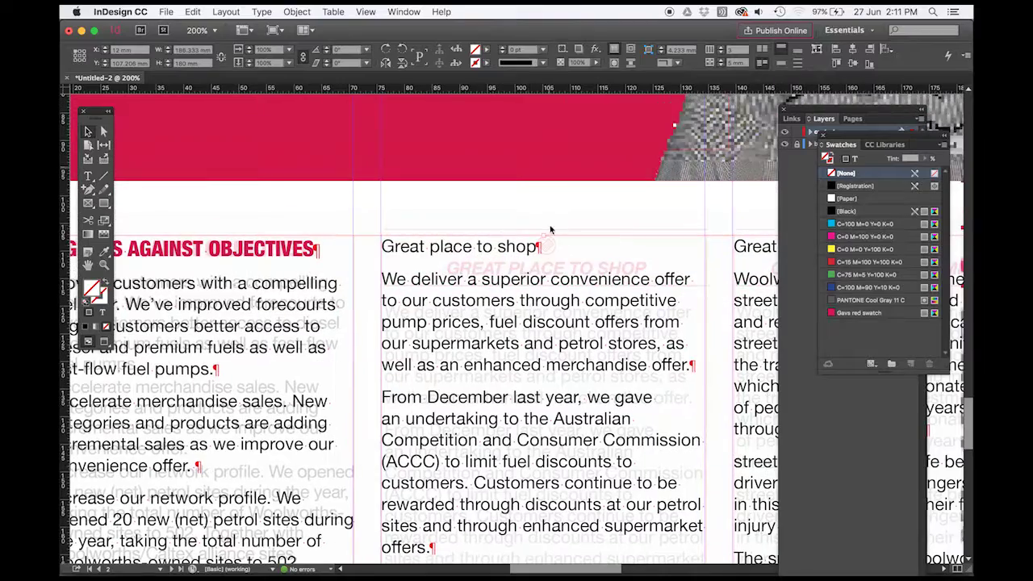
key(super+minus)
key(super+minus)
scroll(479, 257, down, 5)
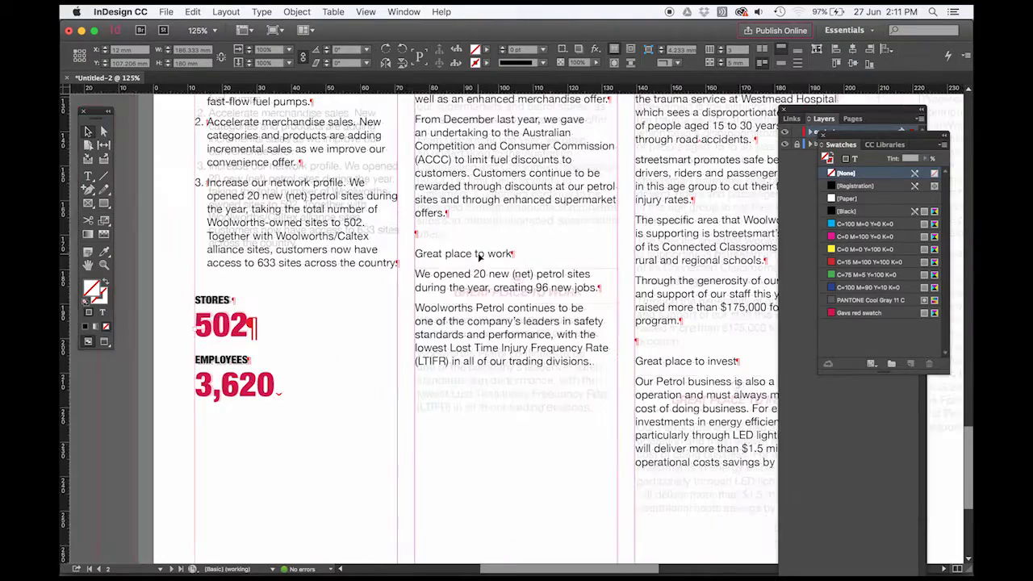
scroll(502, 231, up, 3)
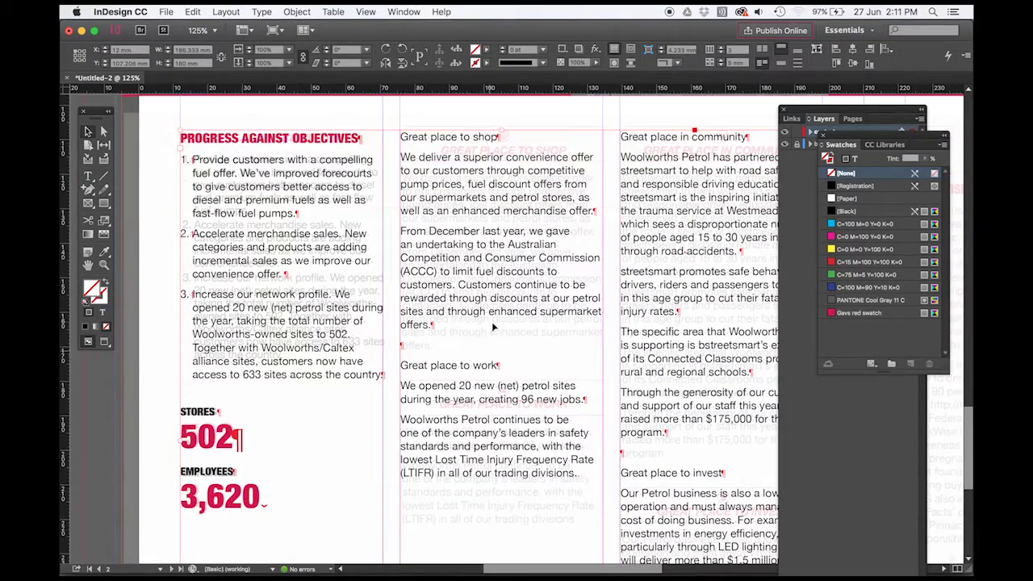
double_click(300, 296)
drag(179, 156, 365, 363)
click(77, 49)
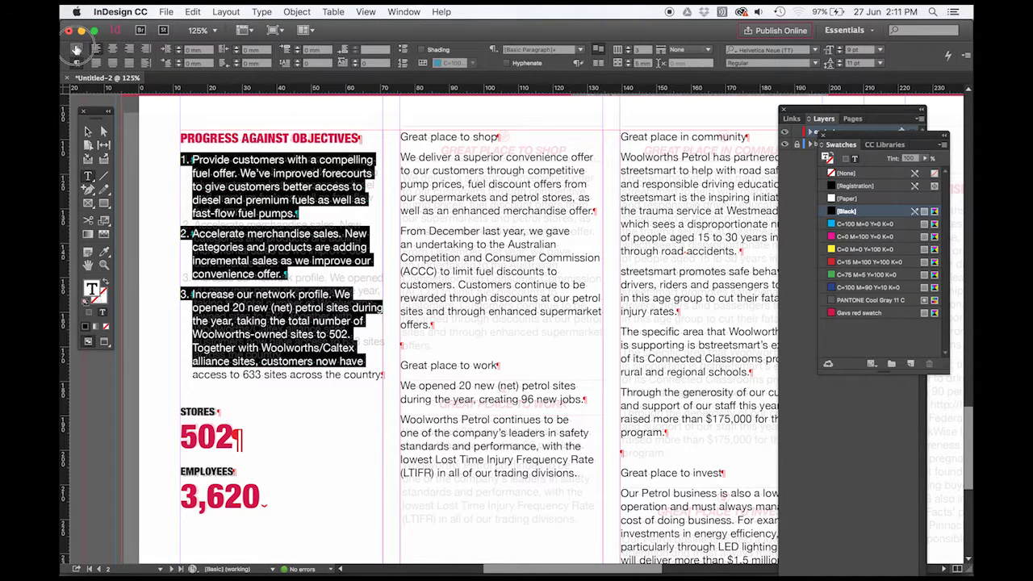
click(212, 52)
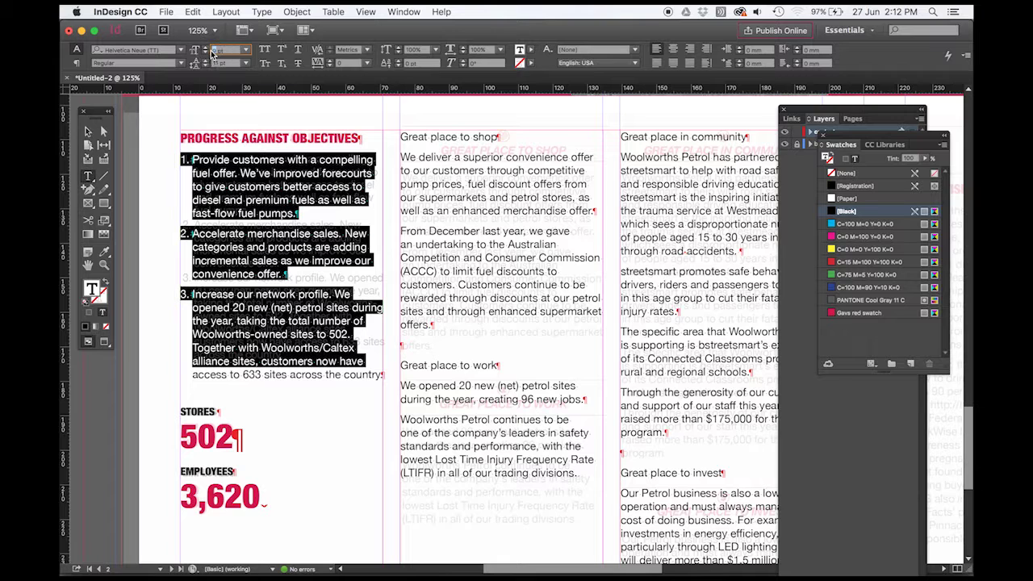
text(8.5)
key(Return)
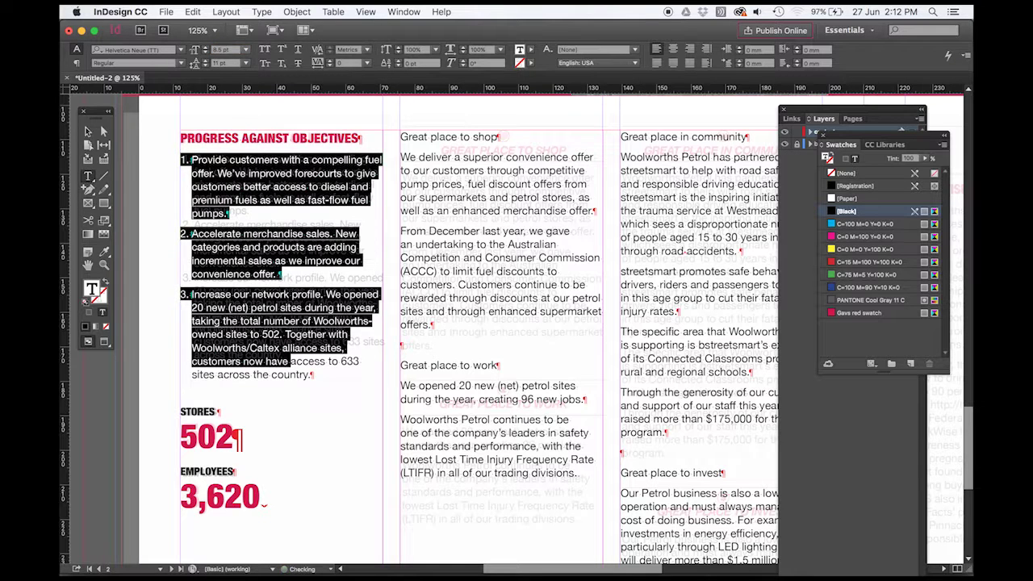
Tighten the list items' tracking to -30
drag(313, 375, 165, 161)
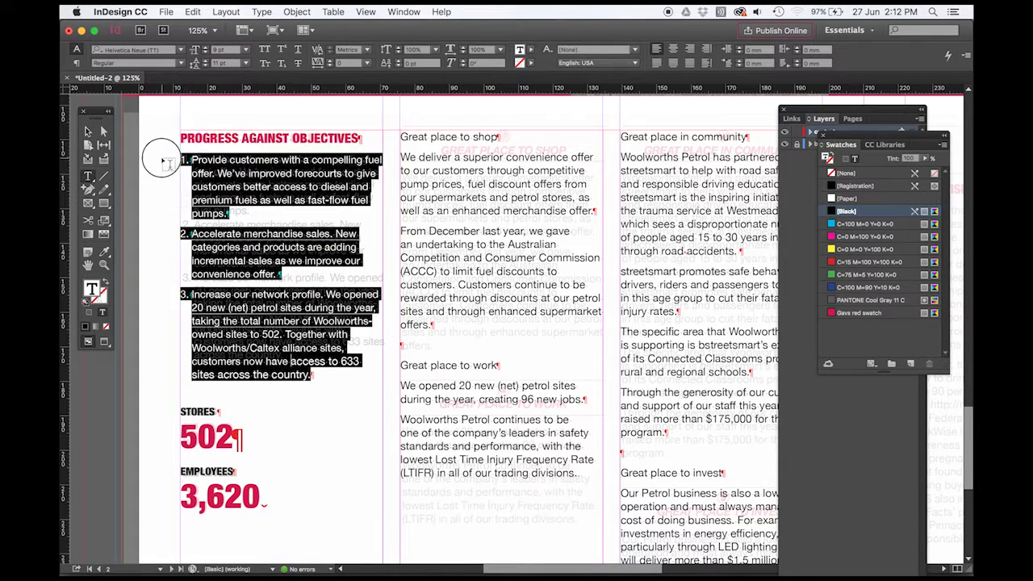
click(329, 67)
click(329, 67)
click(330, 67)
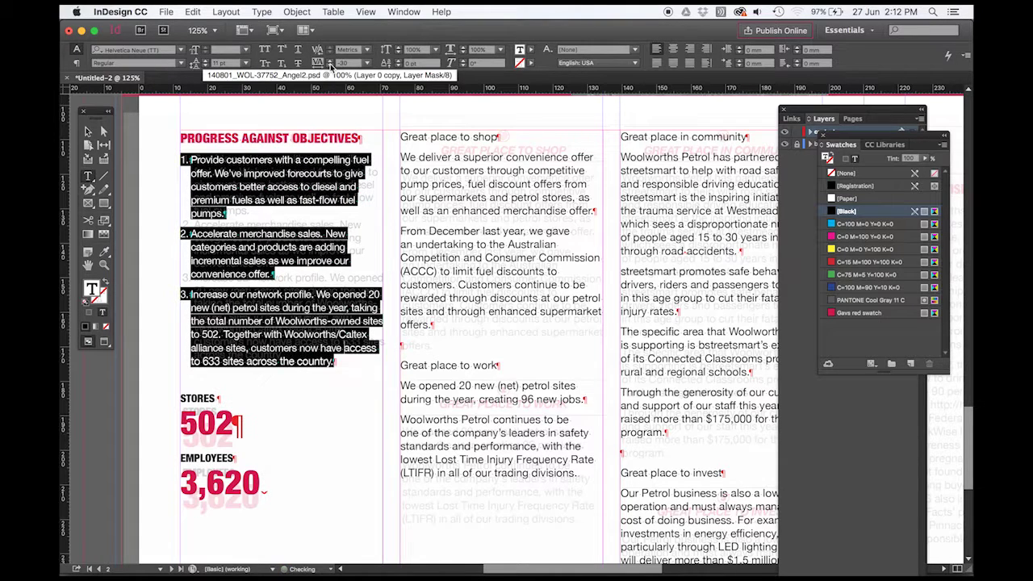
click(266, 326)
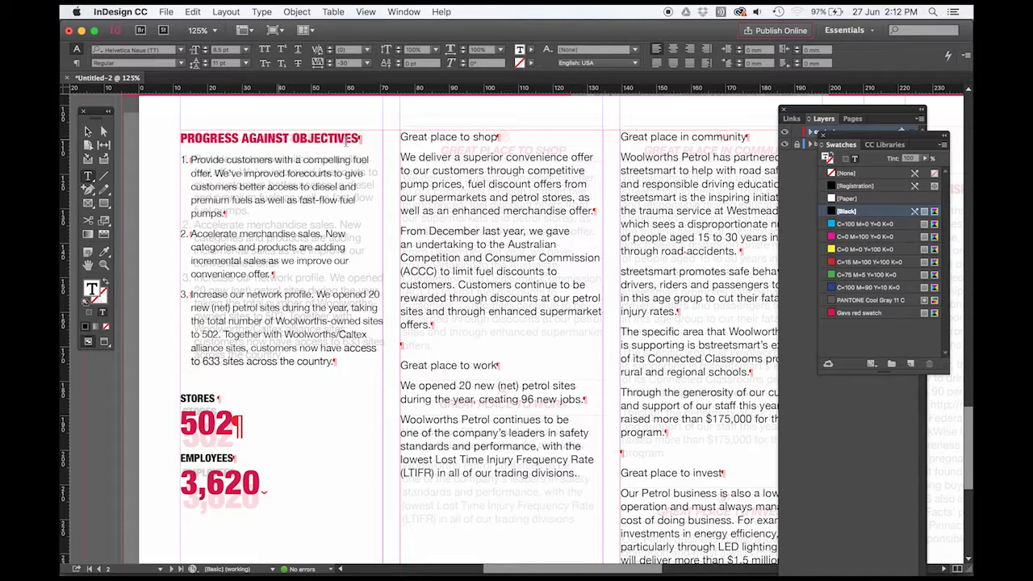
triple_click(465, 137)
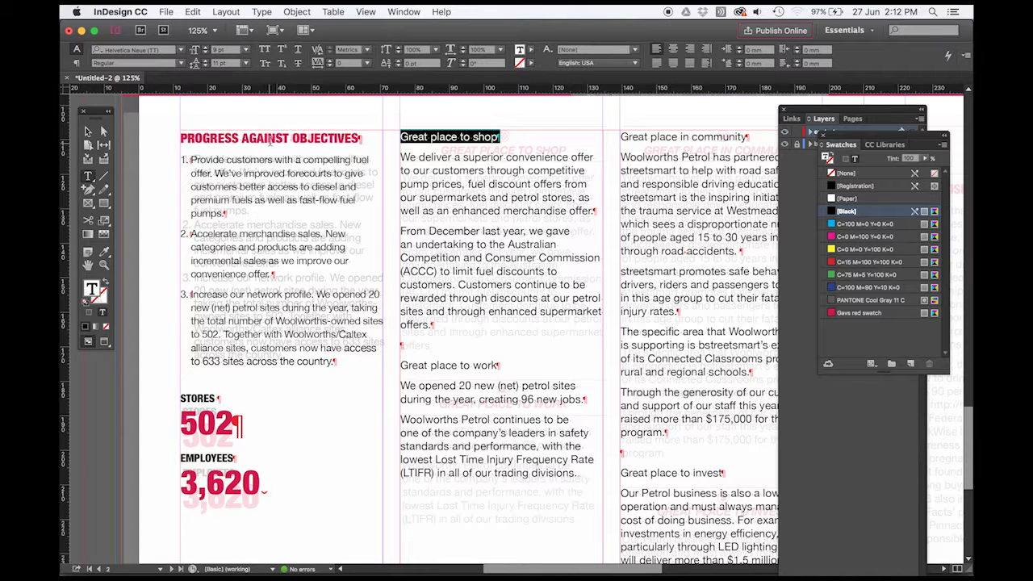
key(cmd+Tab)
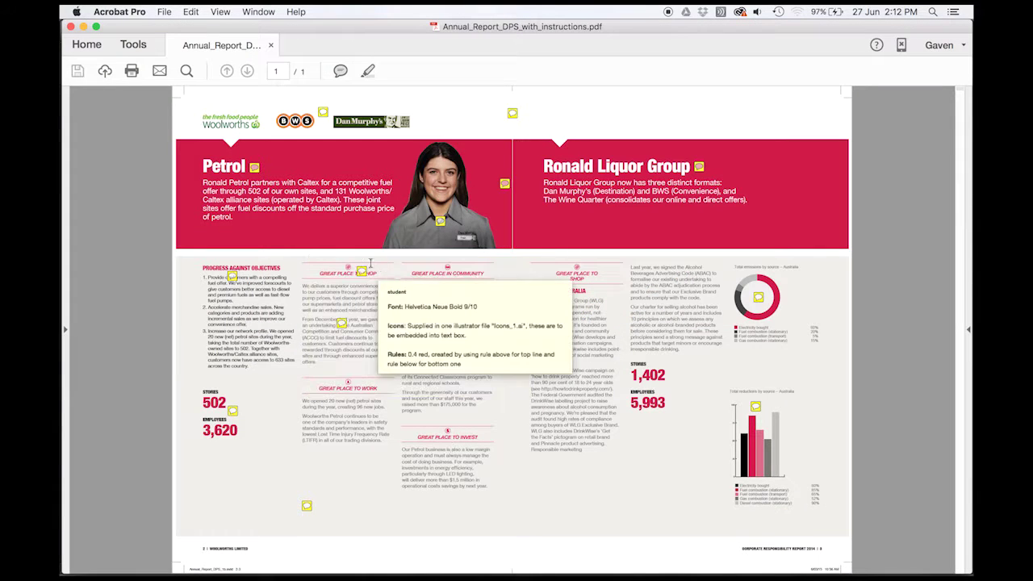
Read the reference PDF's heading-formatting note and zoom into the Great Place to Shop column
click(365, 275)
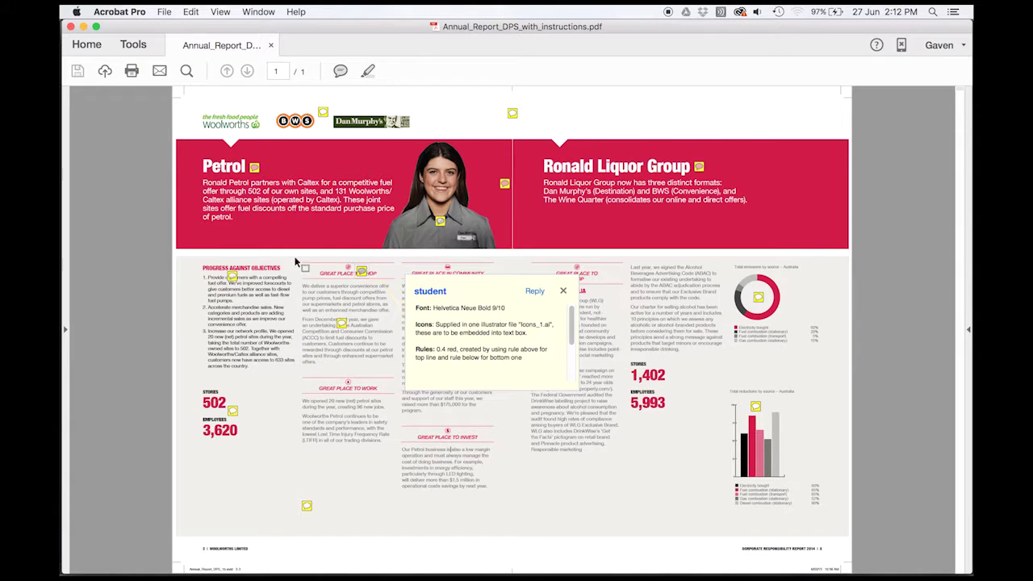
drag(288, 240, 615, 423)
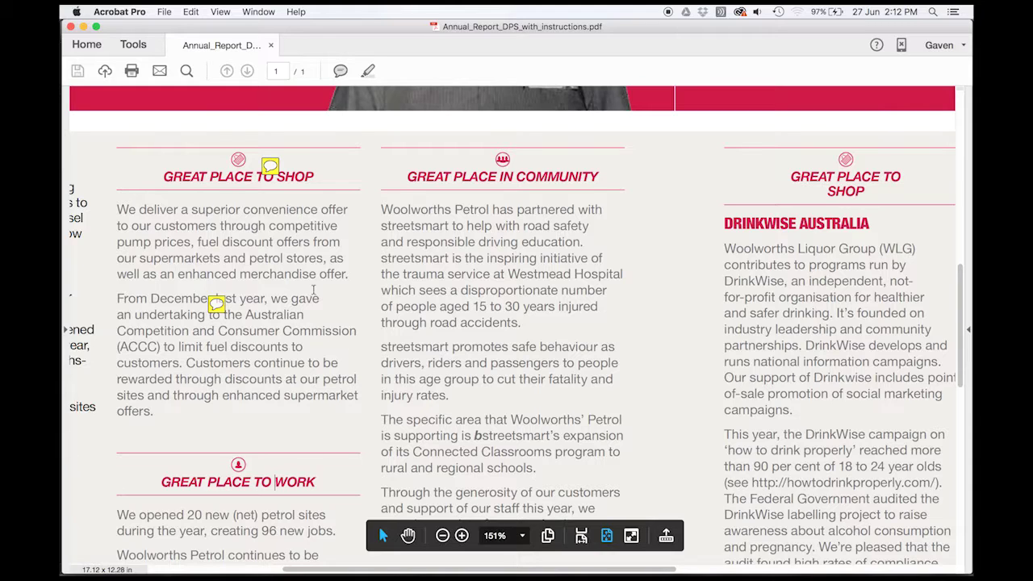
mouse_move(256, 166)
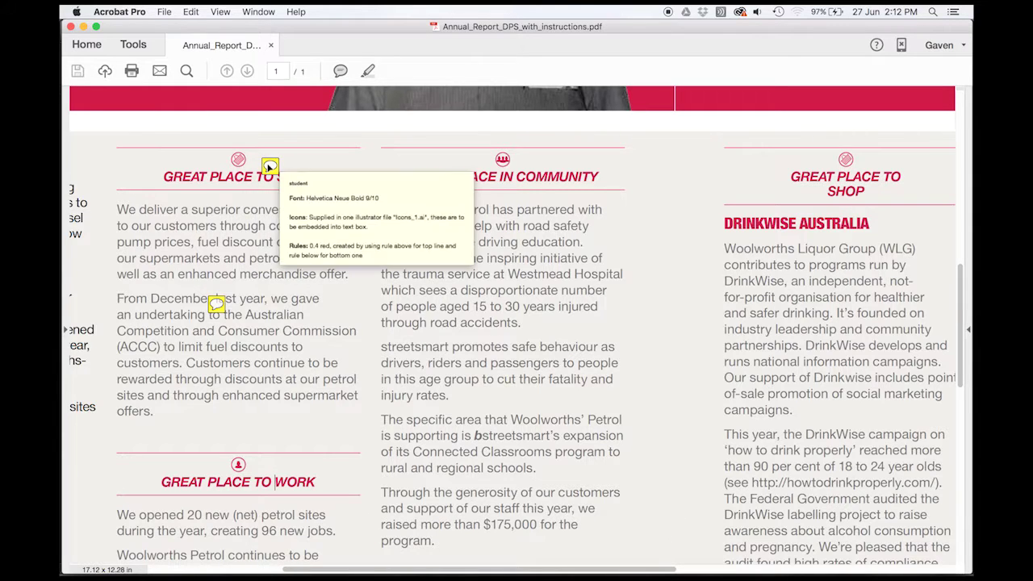
key(super+Tab)
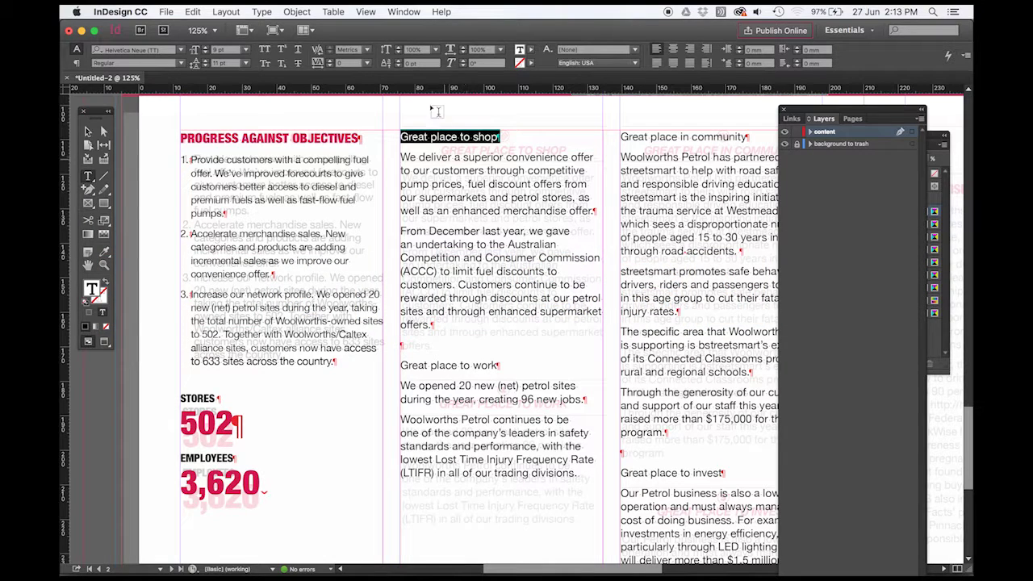
Insert an empty paragraph above 'Great place to shop' and centre the heading
click(472, 139)
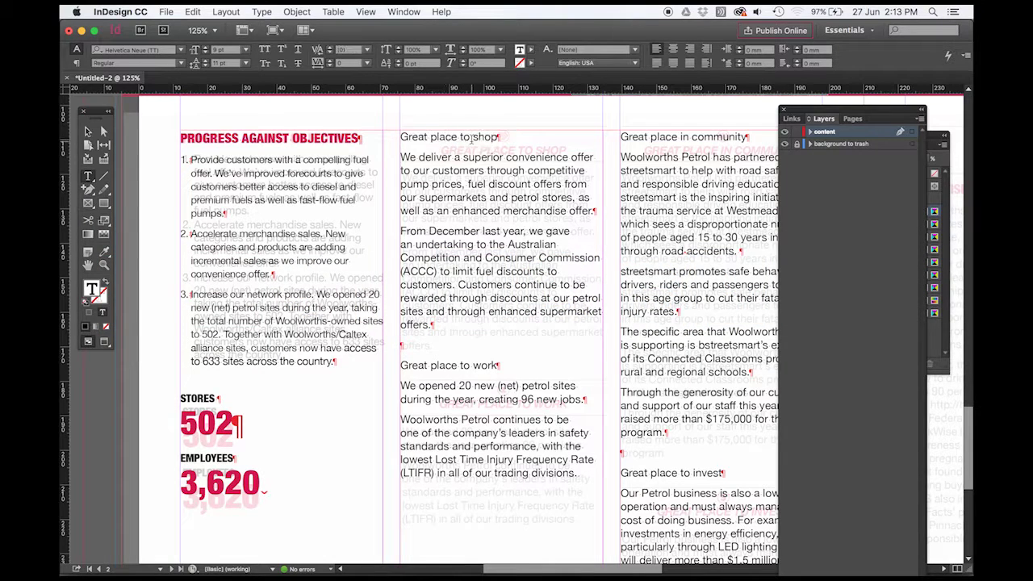
click(401, 136)
key(Return)
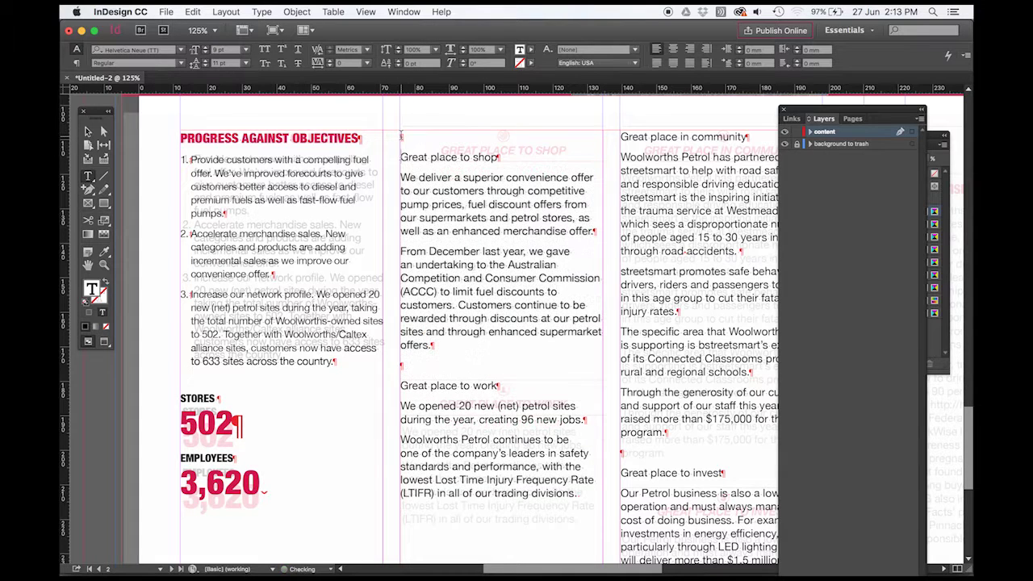
drag(401, 156, 499, 157)
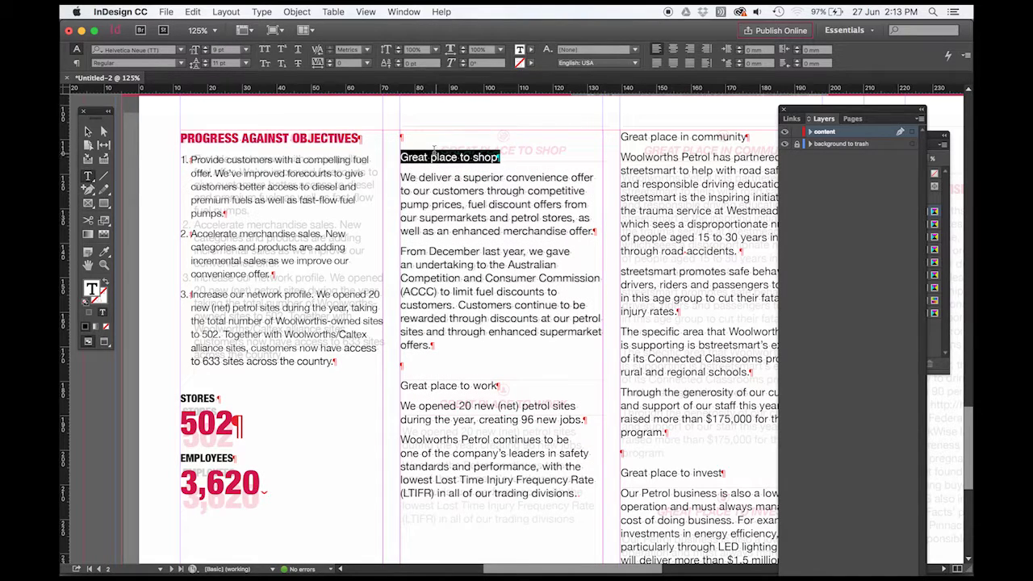
click(673, 49)
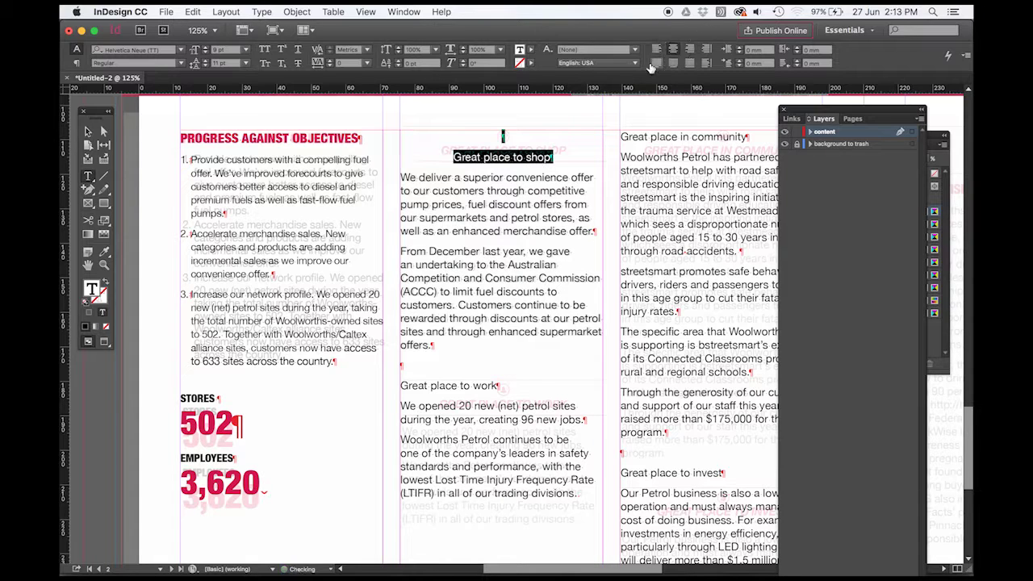
Make the heading Bold Italic, all caps, at 9 pt
click(183, 64)
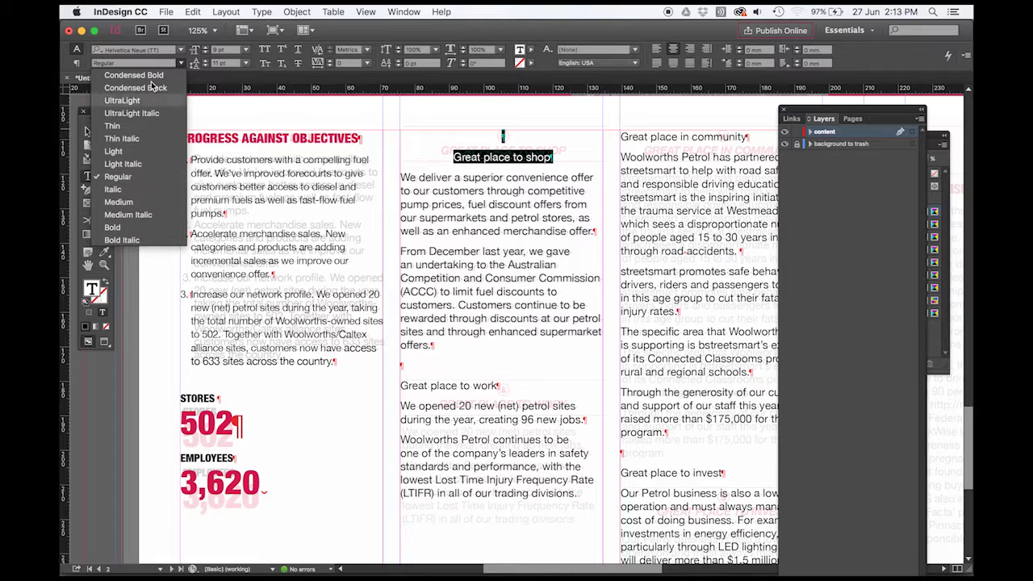
click(165, 78)
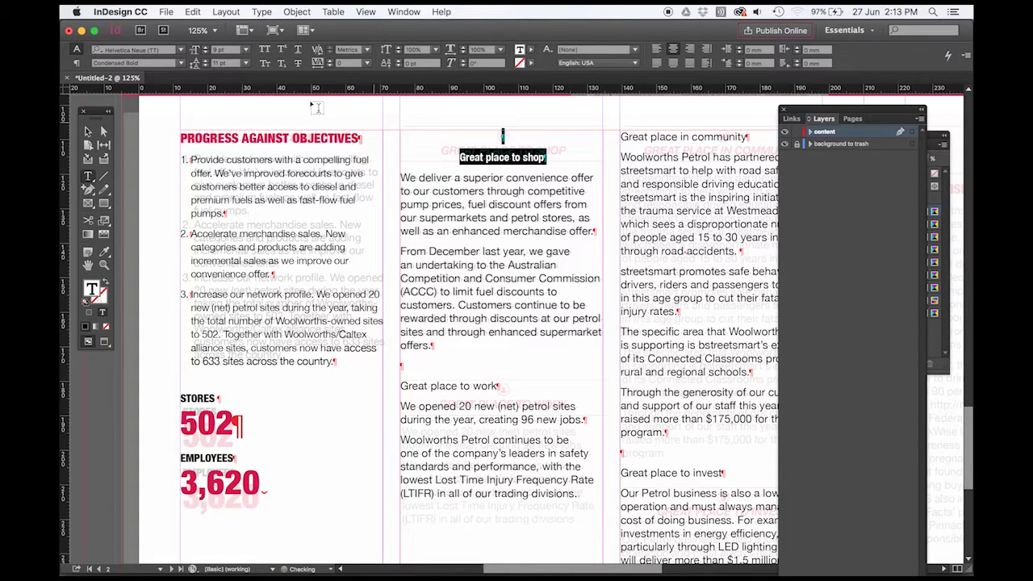
click(266, 50)
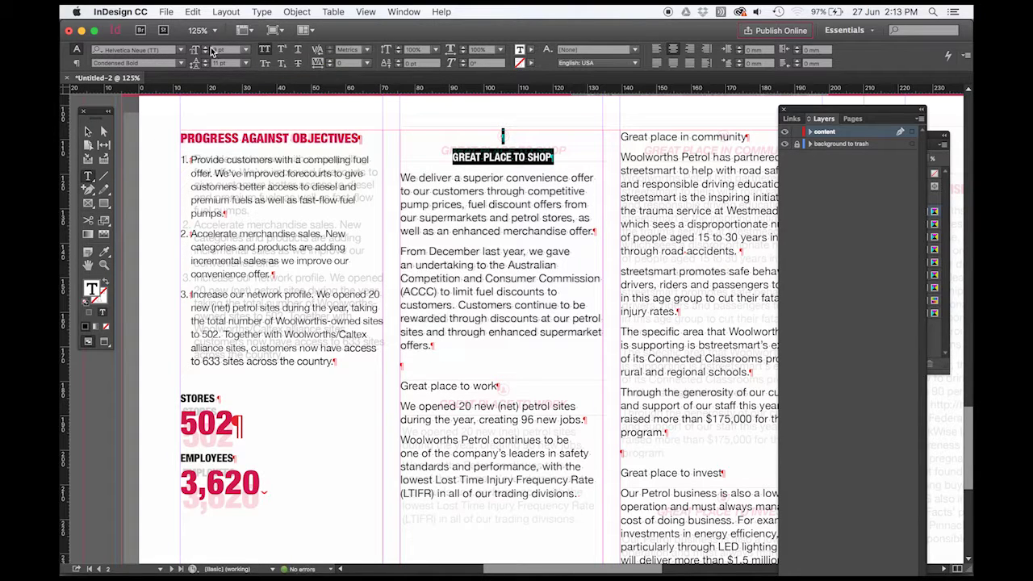
click(206, 49)
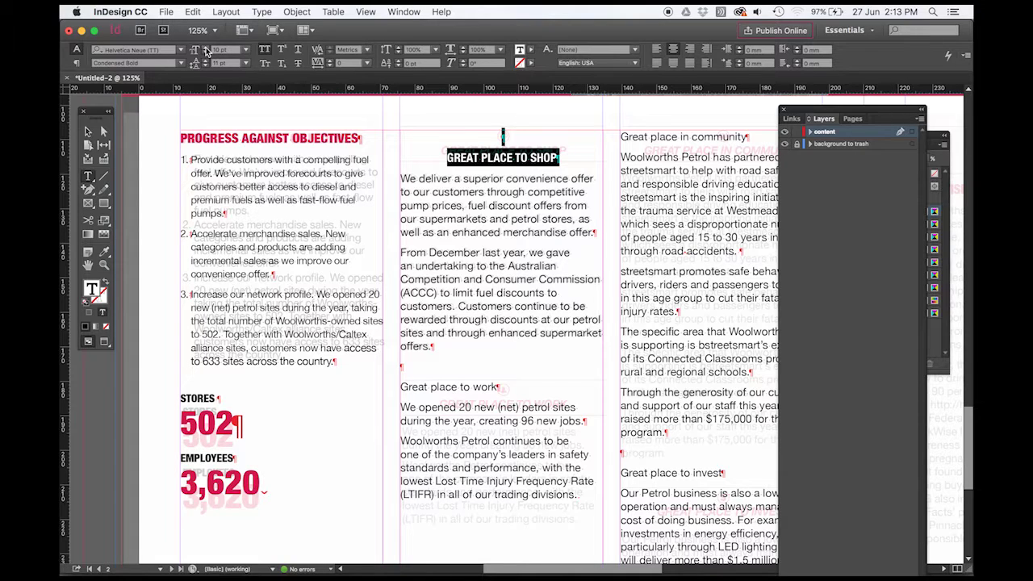
click(206, 49)
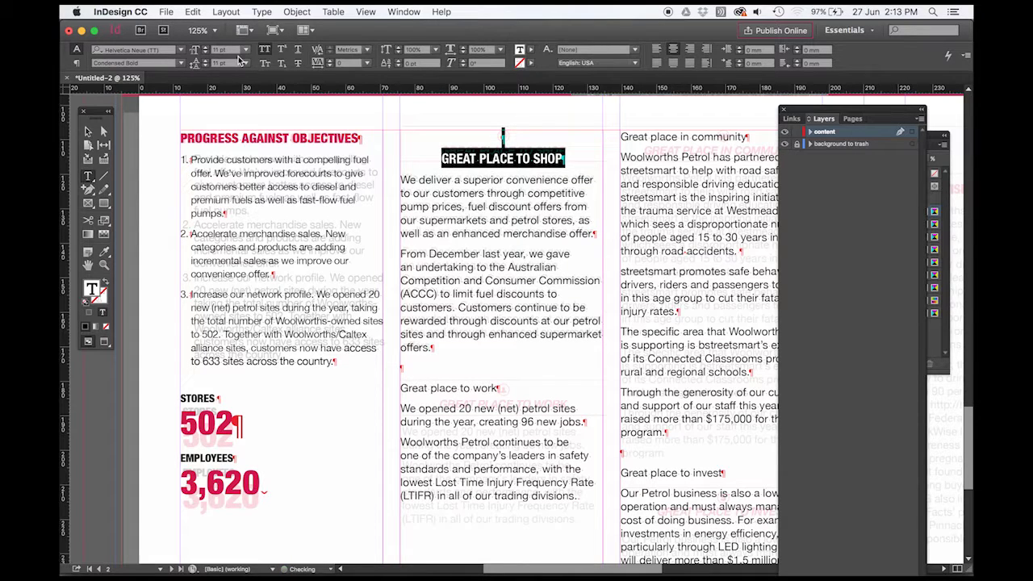
click(179, 64)
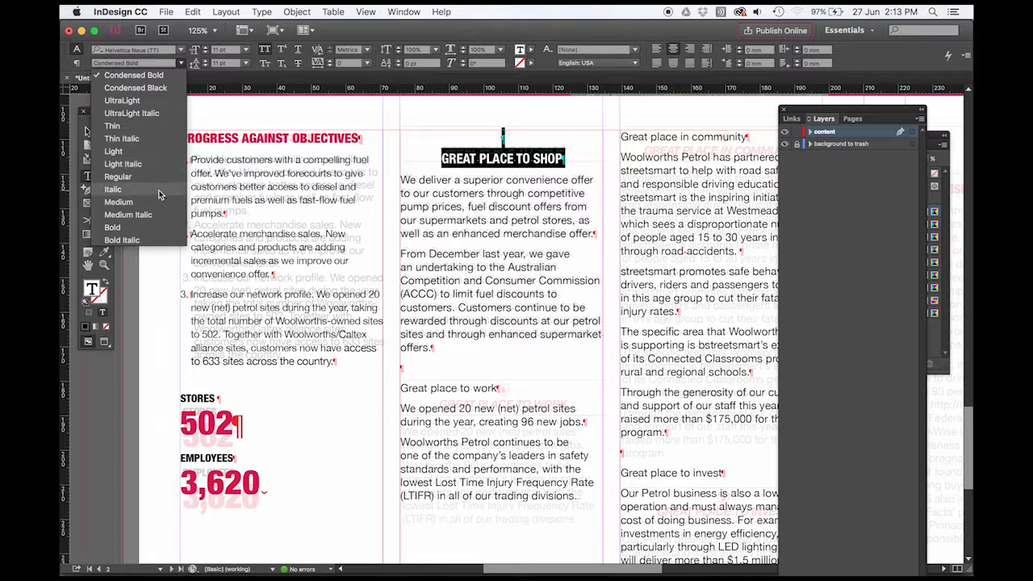
click(150, 241)
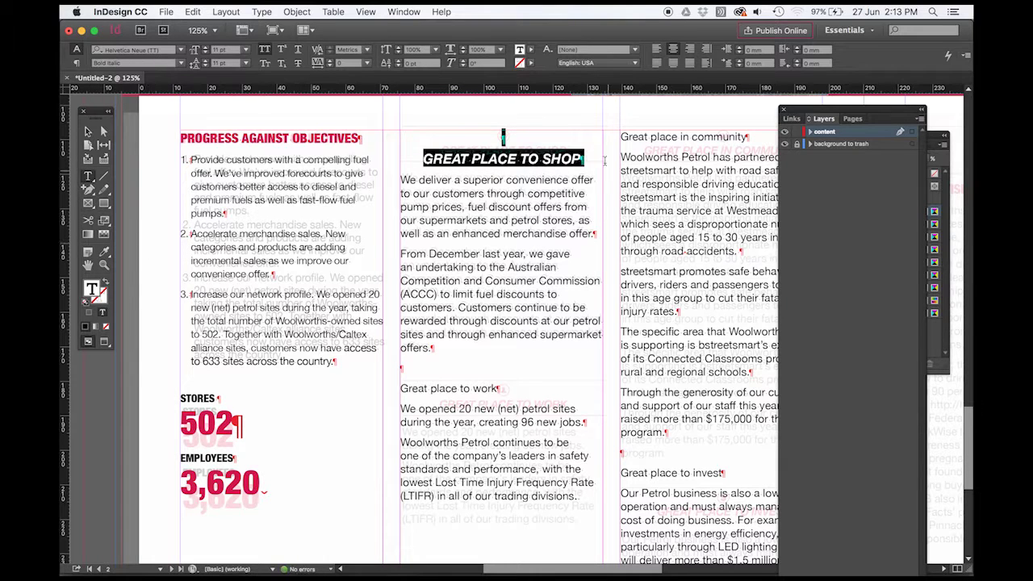
click(206, 54)
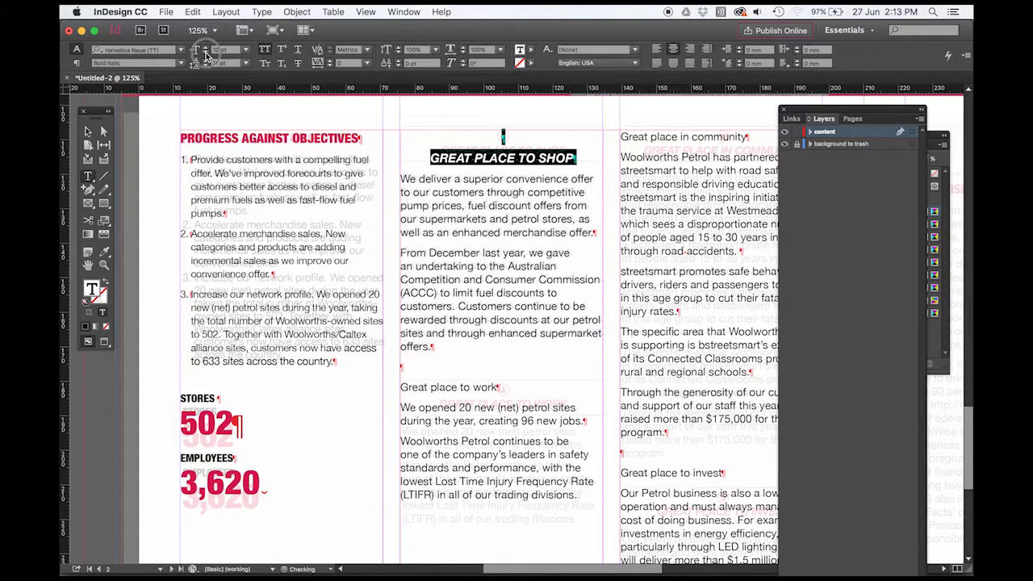
click(206, 53)
click(408, 154)
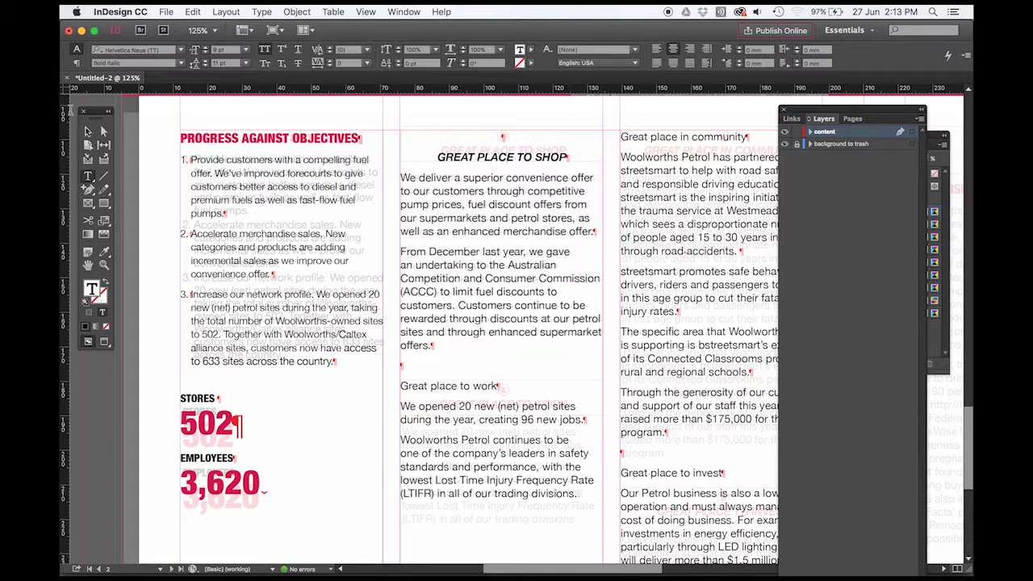
key(Escape)
Raise the text frame's top edge slightly and zoom in to edit the heading text
drag(500, 129, 501, 125)
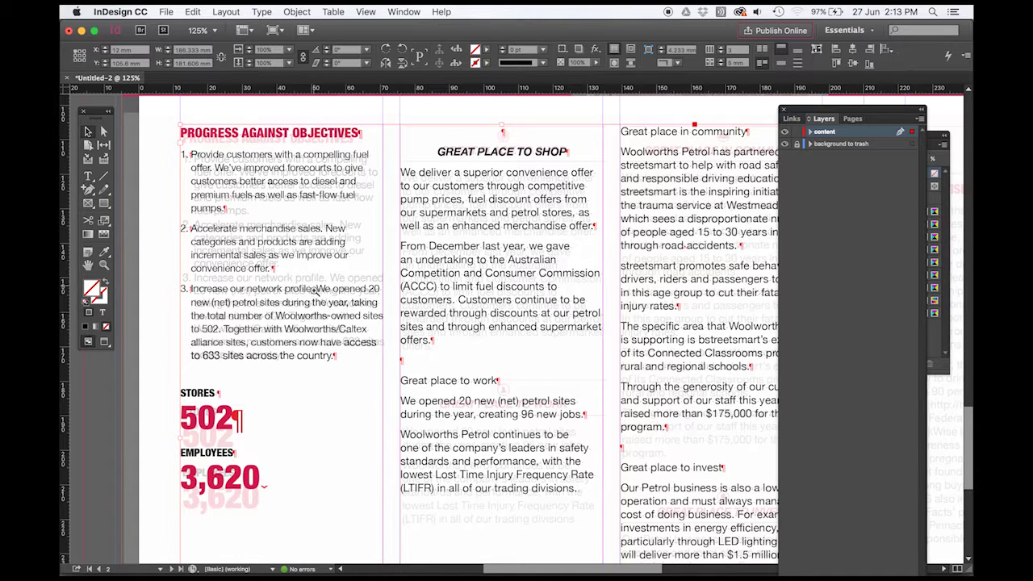
scroll(687, 115, up, 5)
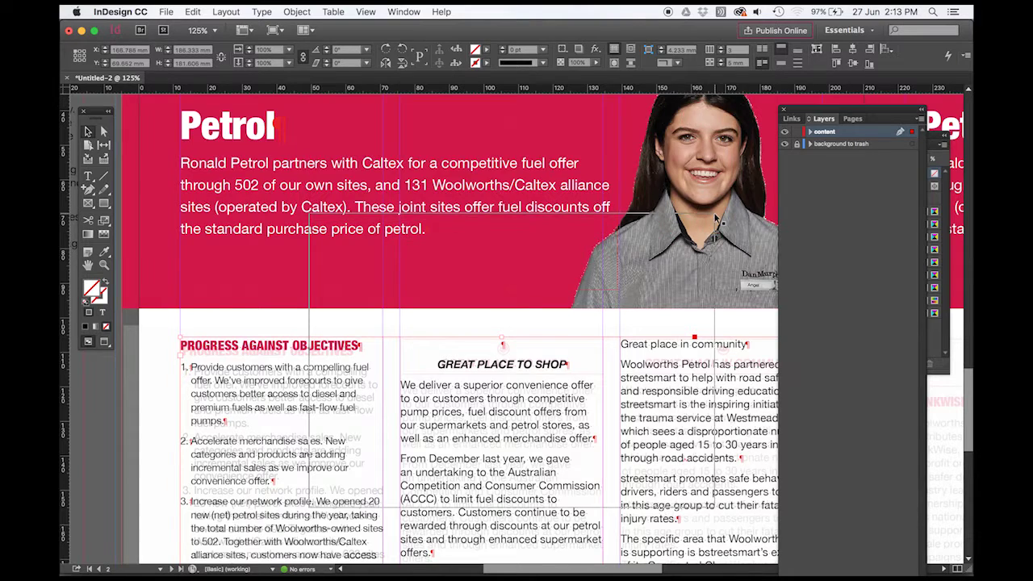
drag(716, 218, 307, 498)
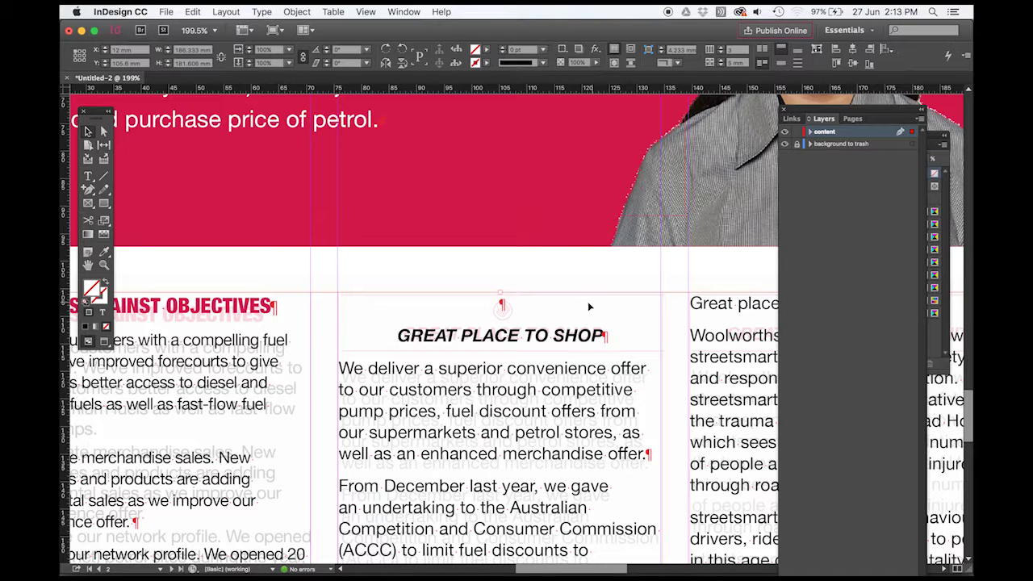
double_click(532, 325)
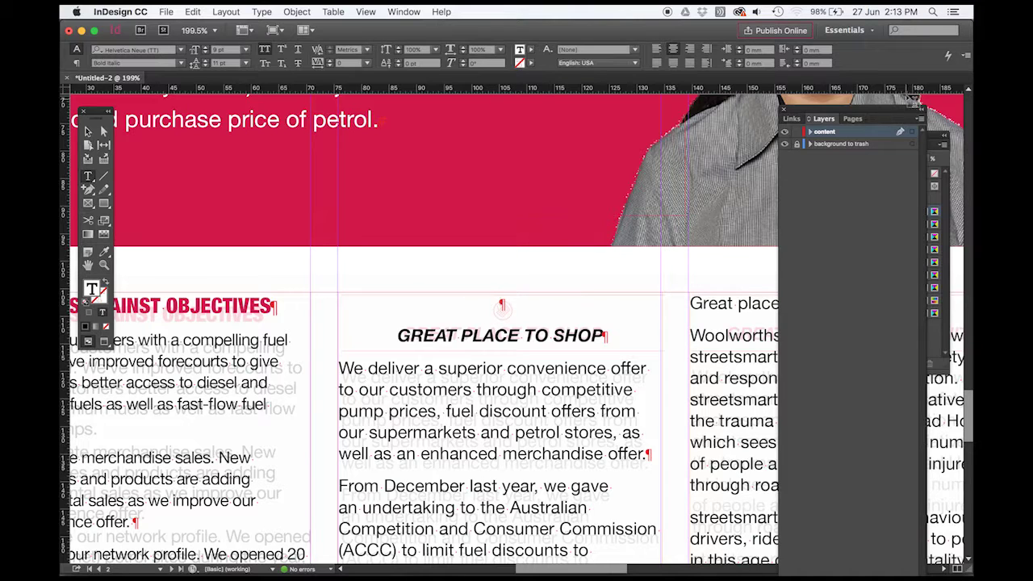
click(965, 55)
Turn on a Rule Above for the GREAT PLACE TO SHOP heading in Paragraph Rules
mouse_move(1007, 59)
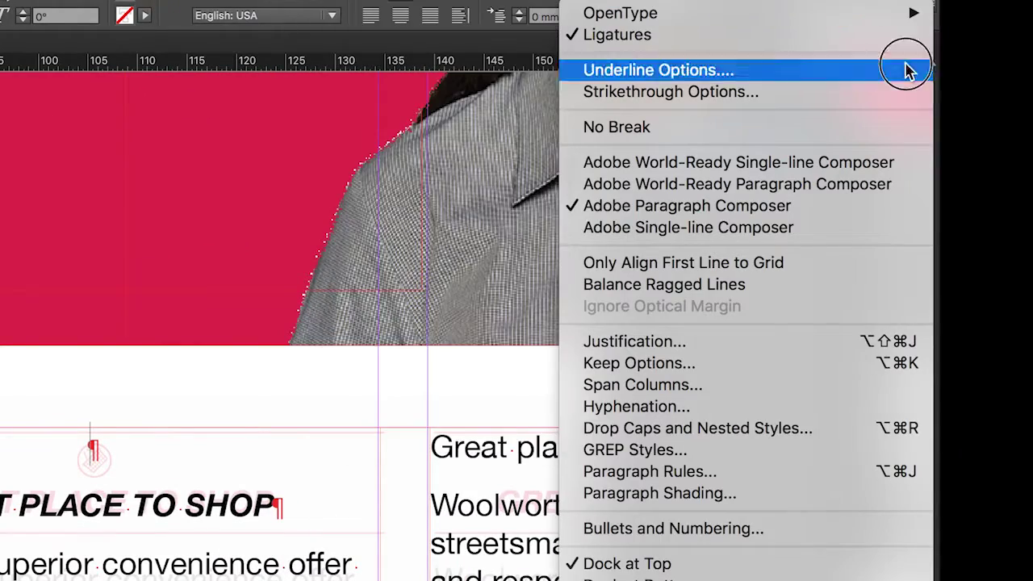
click(659, 476)
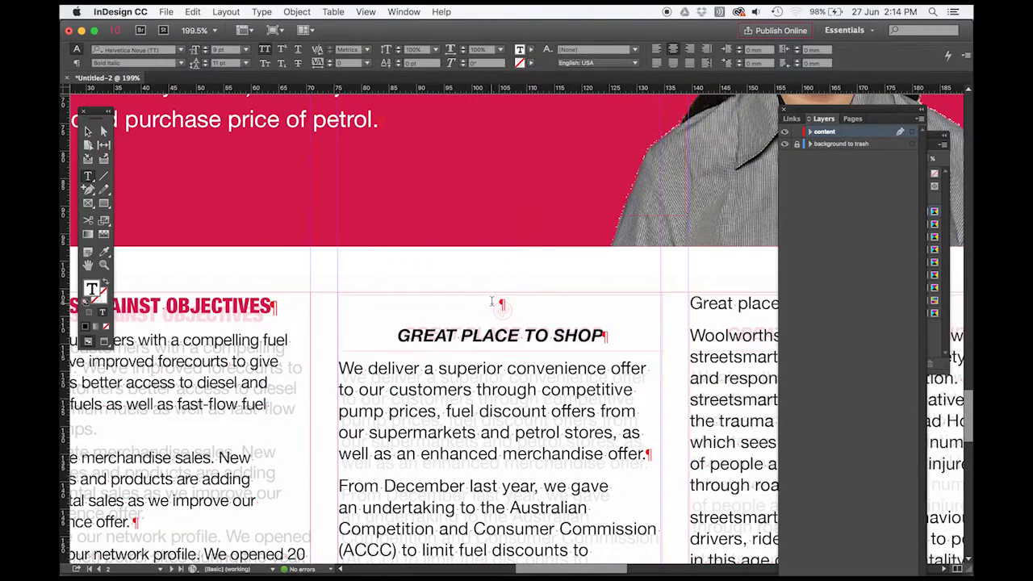
click(966, 57)
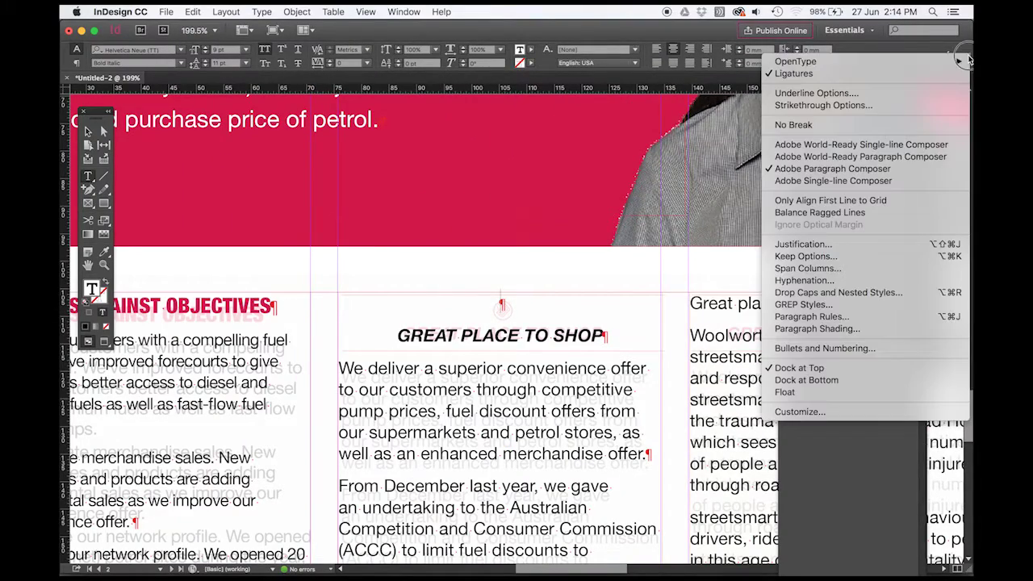
click(839, 317)
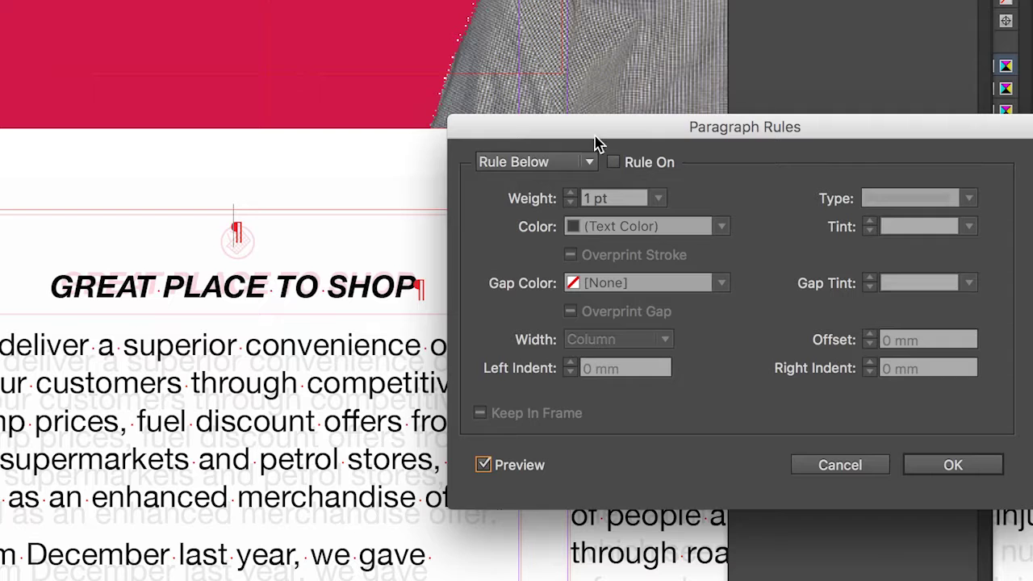
click(556, 162)
click(557, 184)
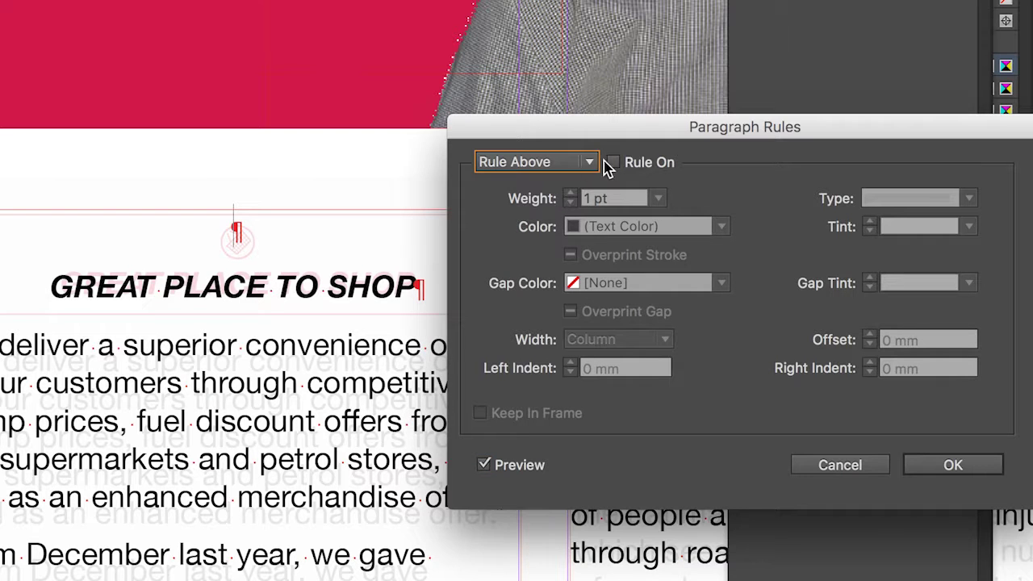
click(613, 161)
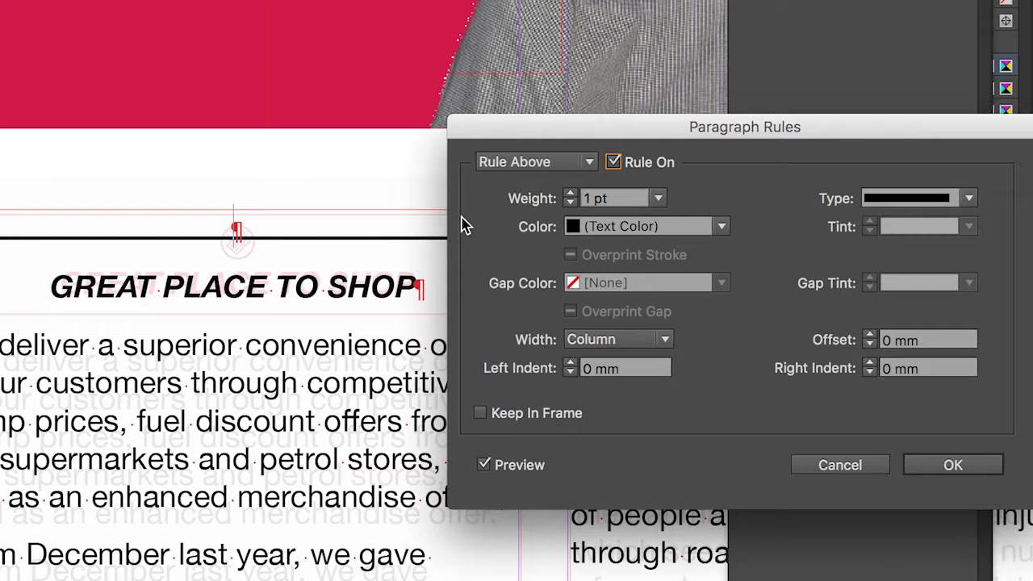
Make the rule above 0.5 pt in Gavs red, offset 3 mm, and confirm
click(656, 198)
click(640, 271)
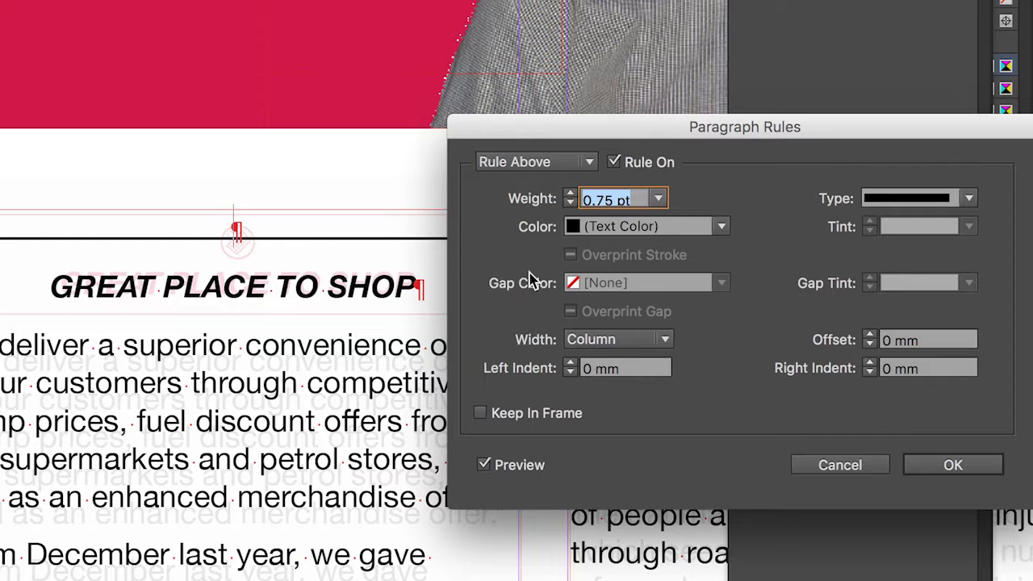
click(658, 198)
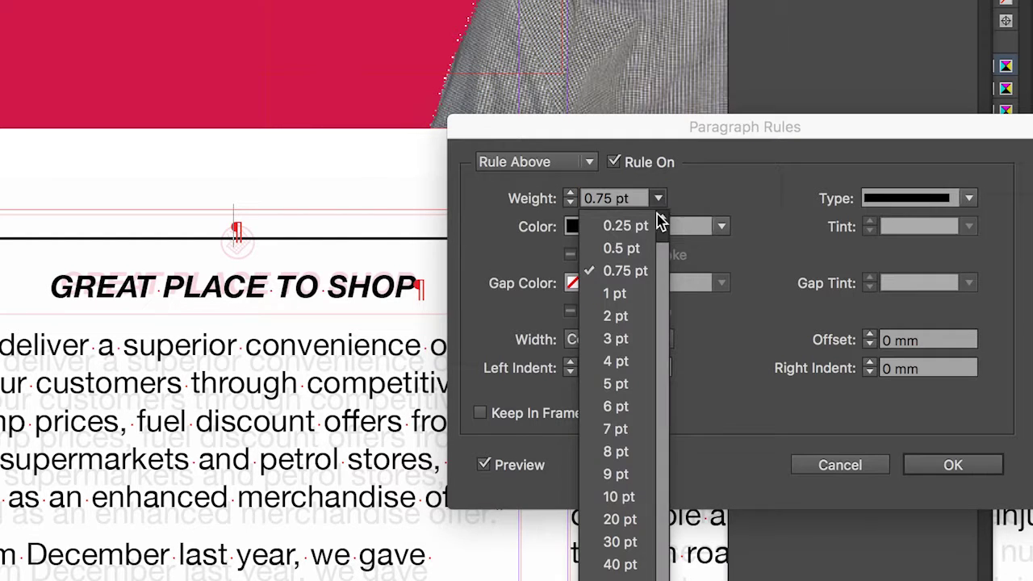
click(644, 248)
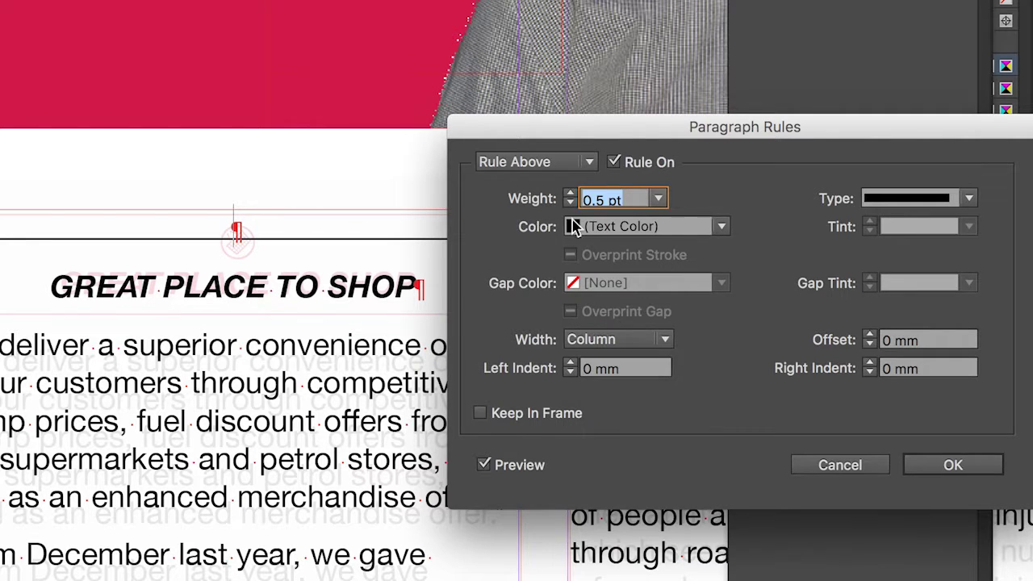
click(721, 227)
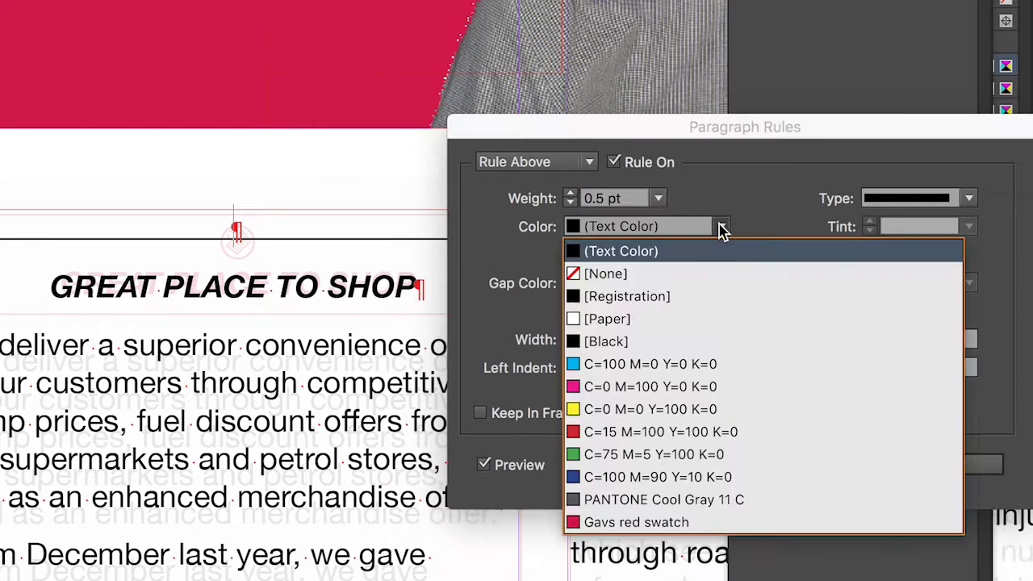
click(638, 524)
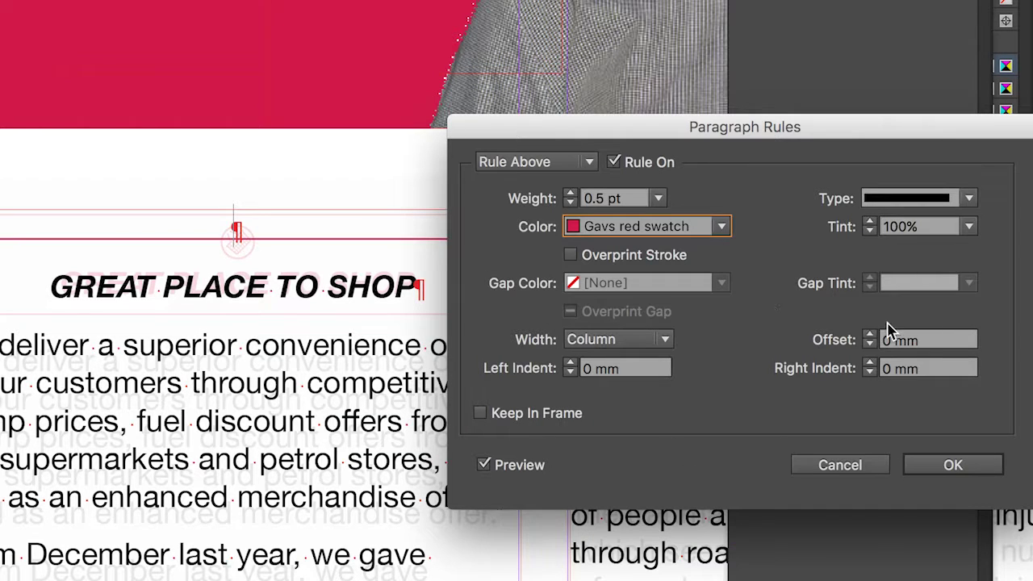
click(869, 346)
click(870, 335)
click(870, 335)
click(870, 336)
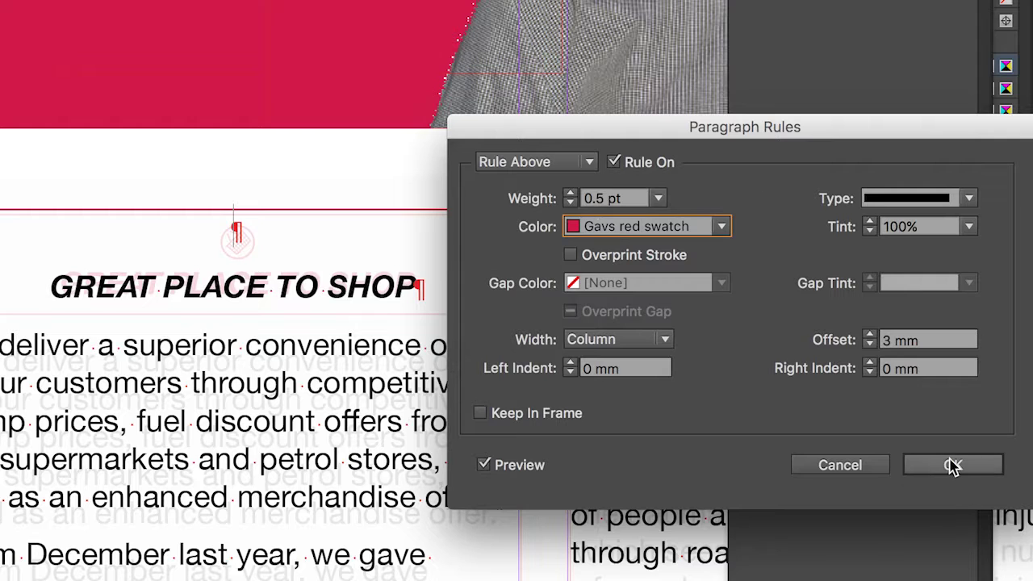
click(546, 161)
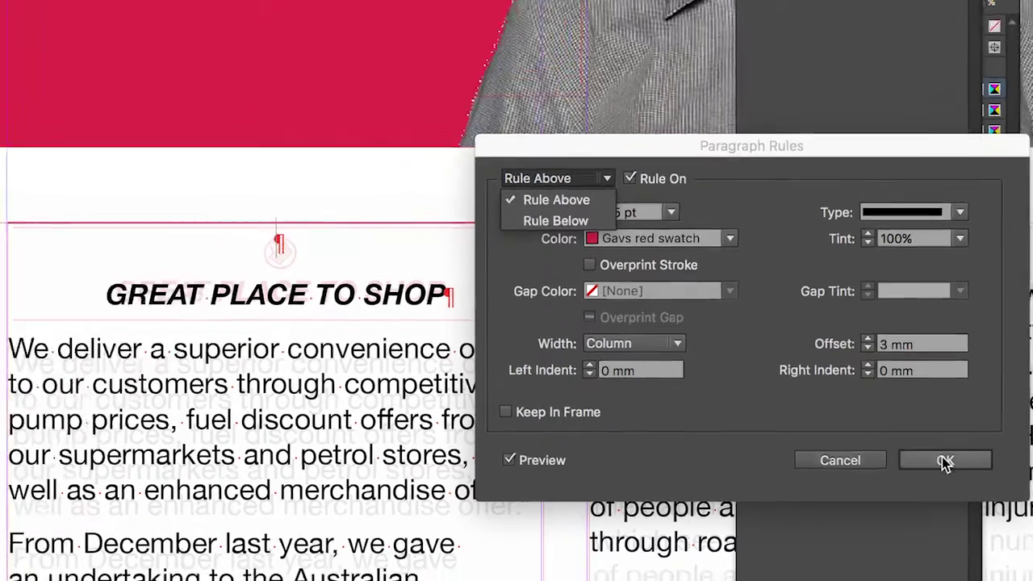
click(945, 460)
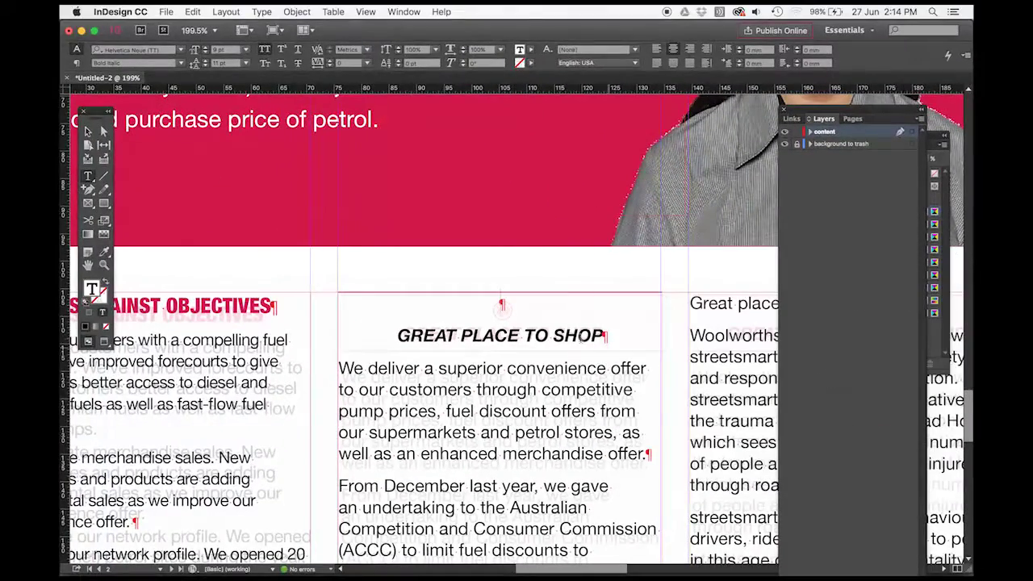
drag(578, 336, 535, 336)
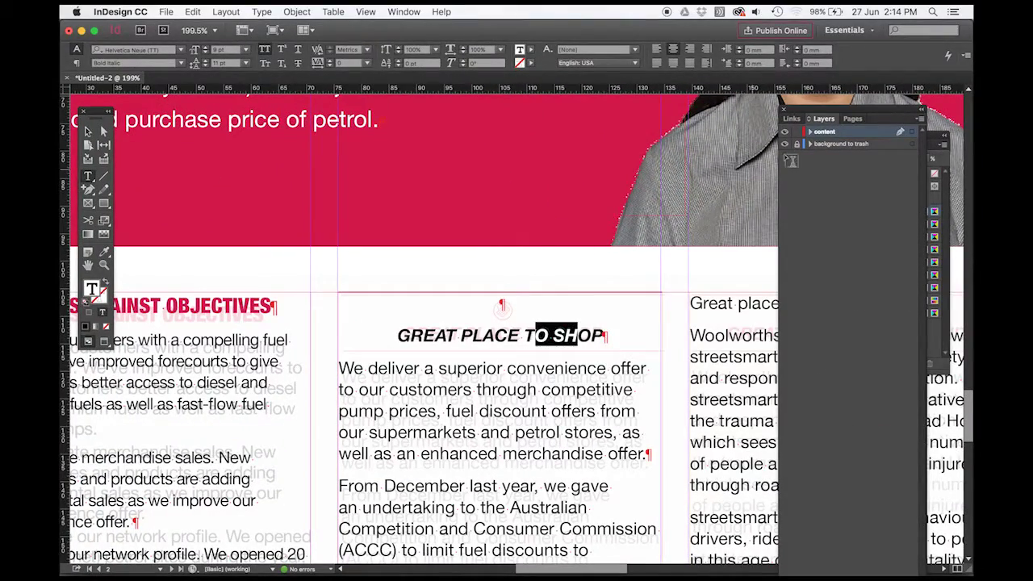
Add a 0.5 pt red Rule Below the heading, offset 2 mm
click(965, 54)
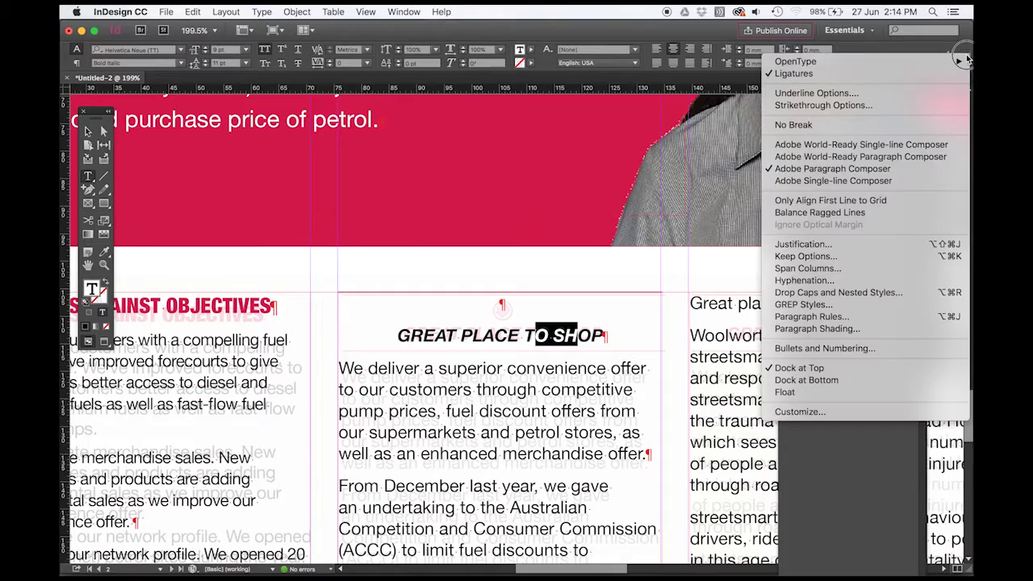
click(839, 316)
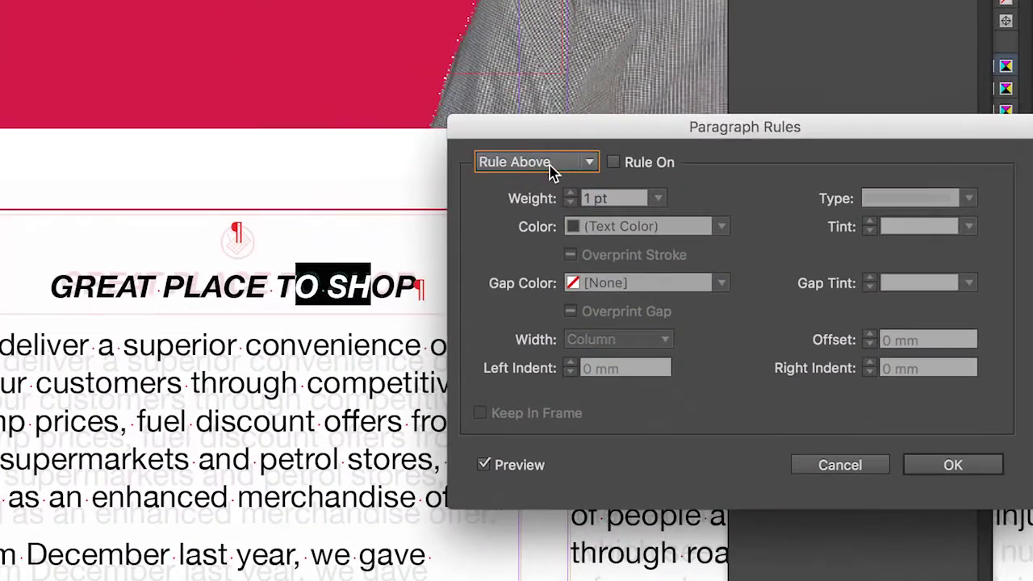
click(551, 169)
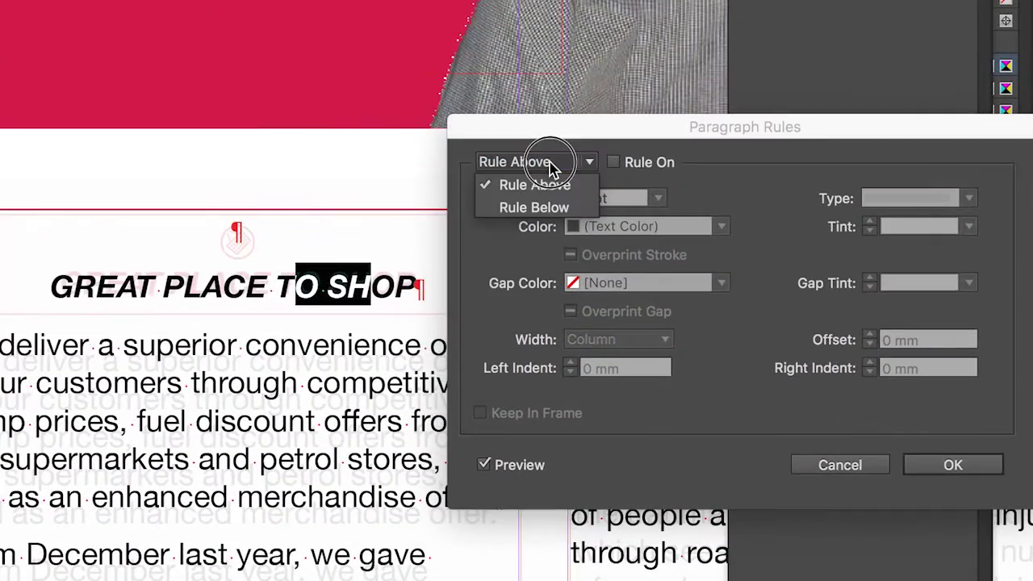
click(561, 211)
click(613, 162)
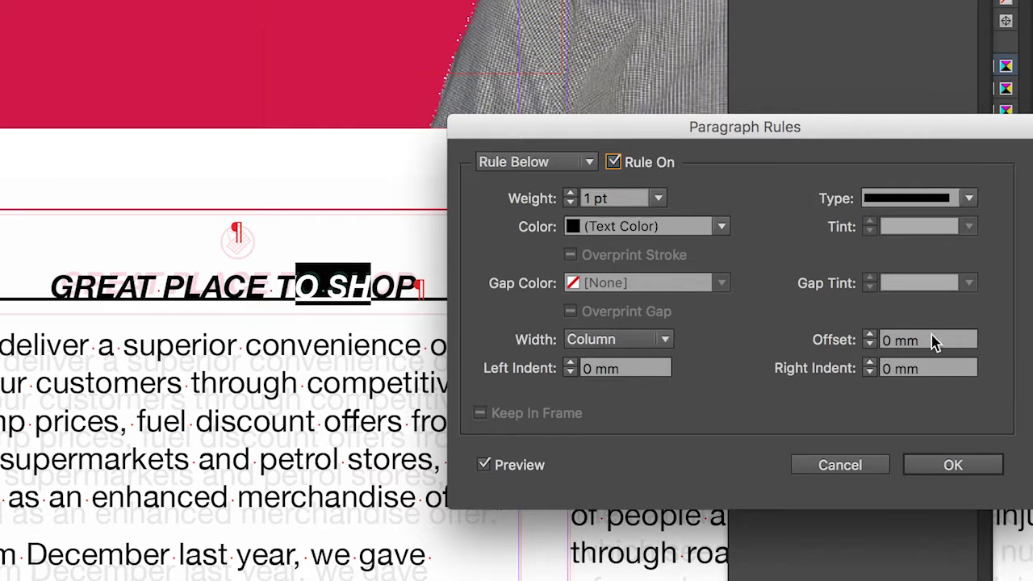
click(869, 334)
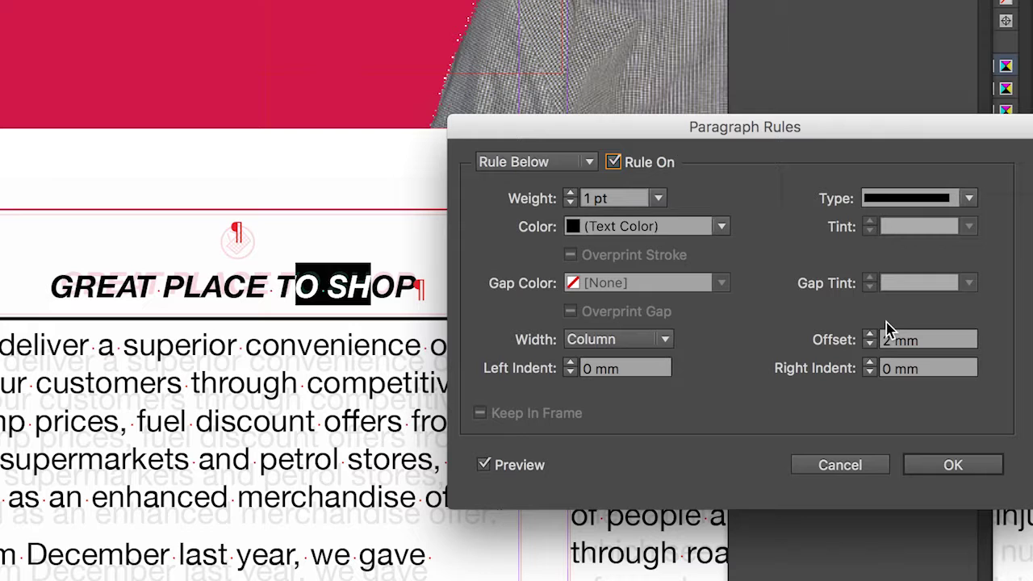
click(656, 201)
click(629, 249)
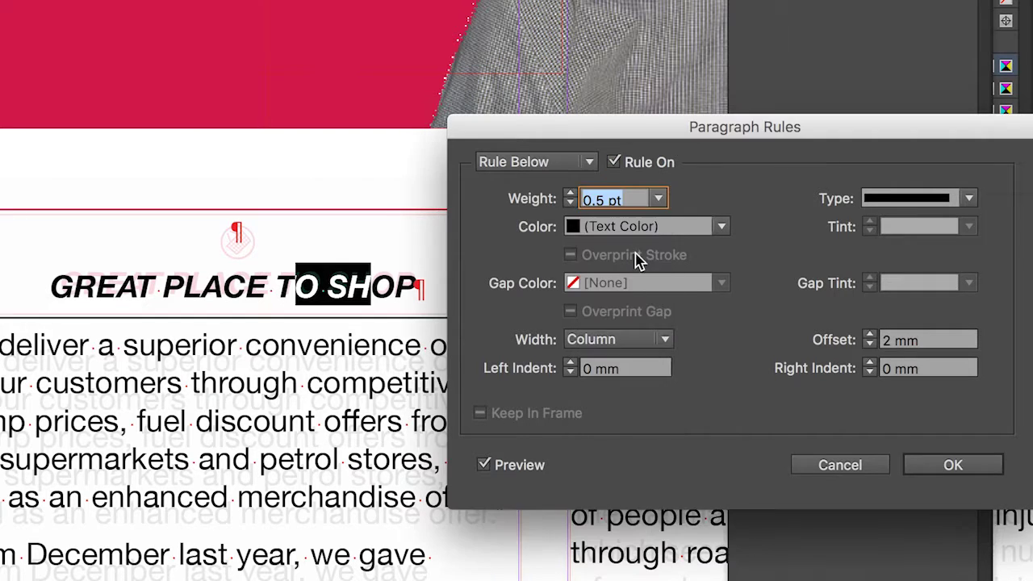
click(721, 226)
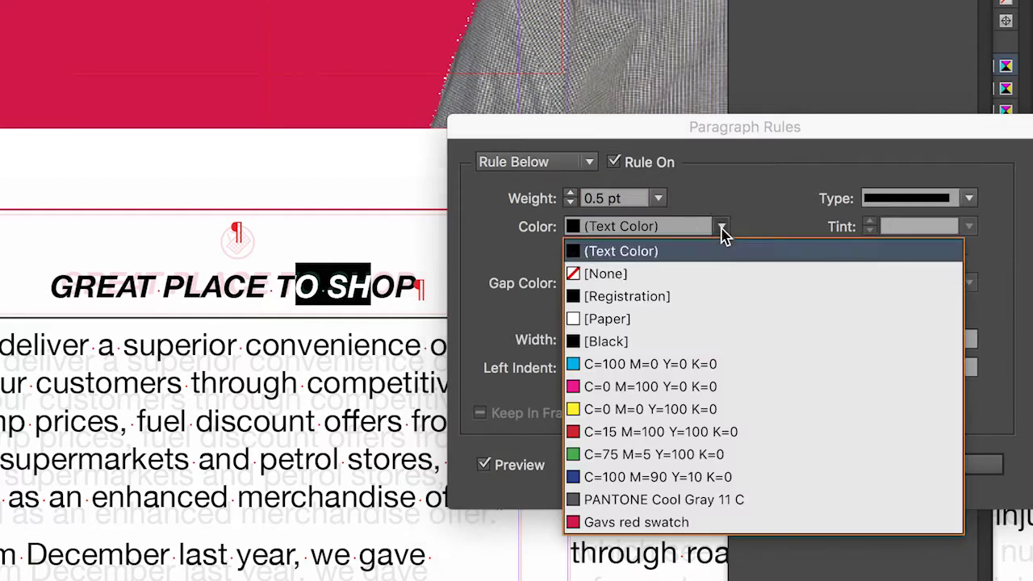
click(655, 525)
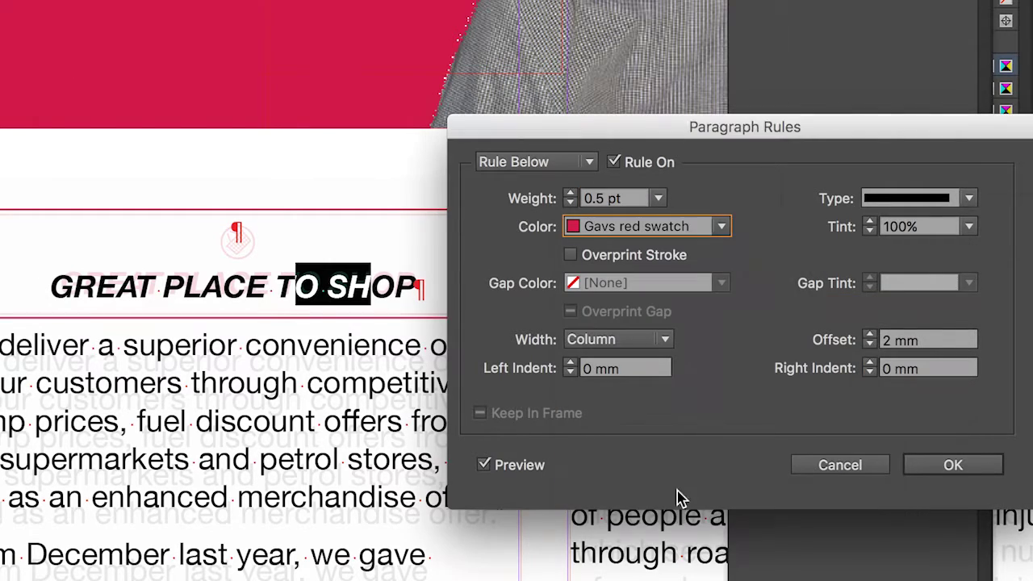
click(952, 460)
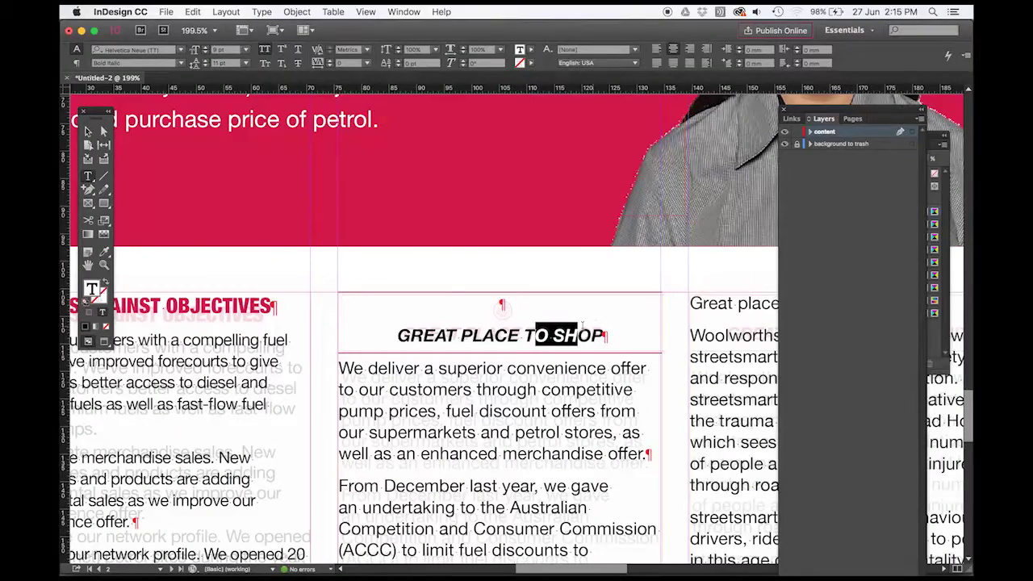
Colour the GREAT PLACE TO SHOP heading text with the red swatch
triple_click(538, 335)
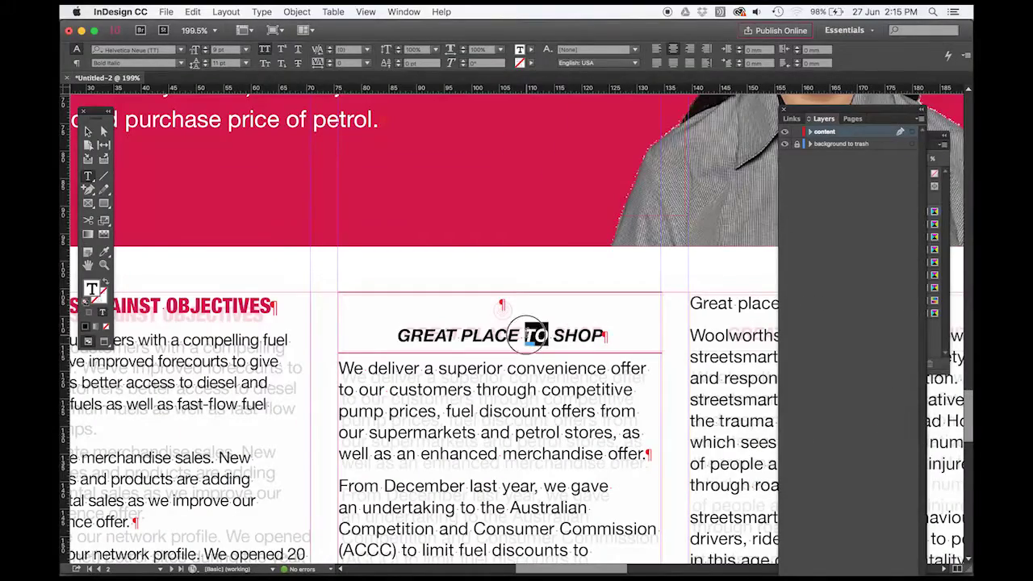
click(930, 139)
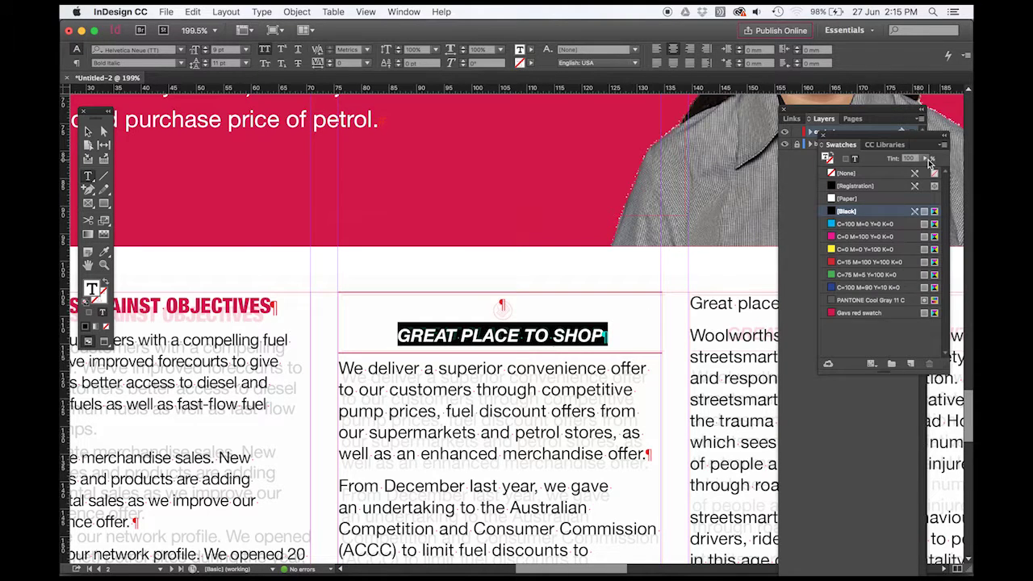
click(860, 312)
click(687, 321)
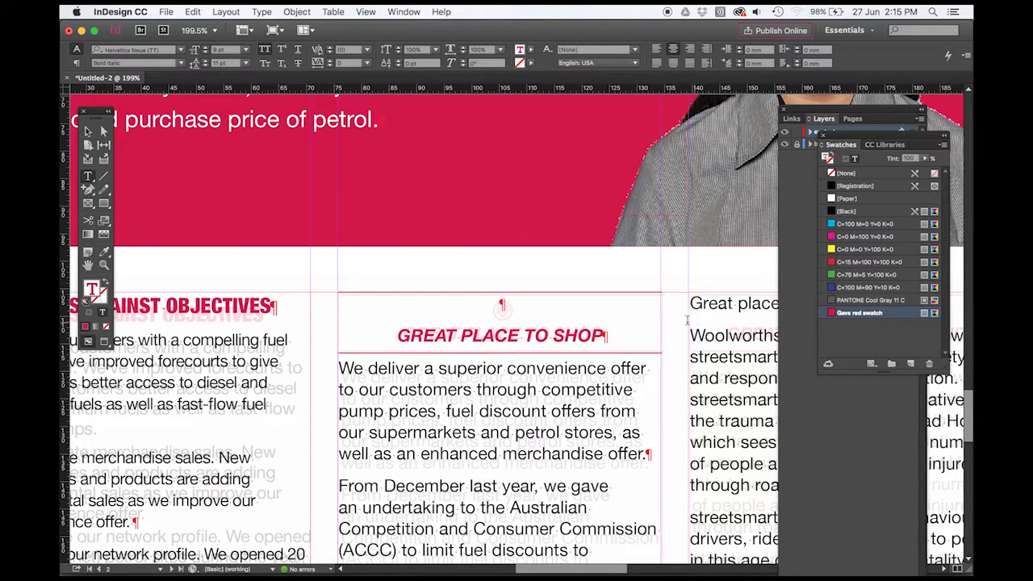
Increase the heading's Space After to push the body text lower
drag(565, 335, 472, 336)
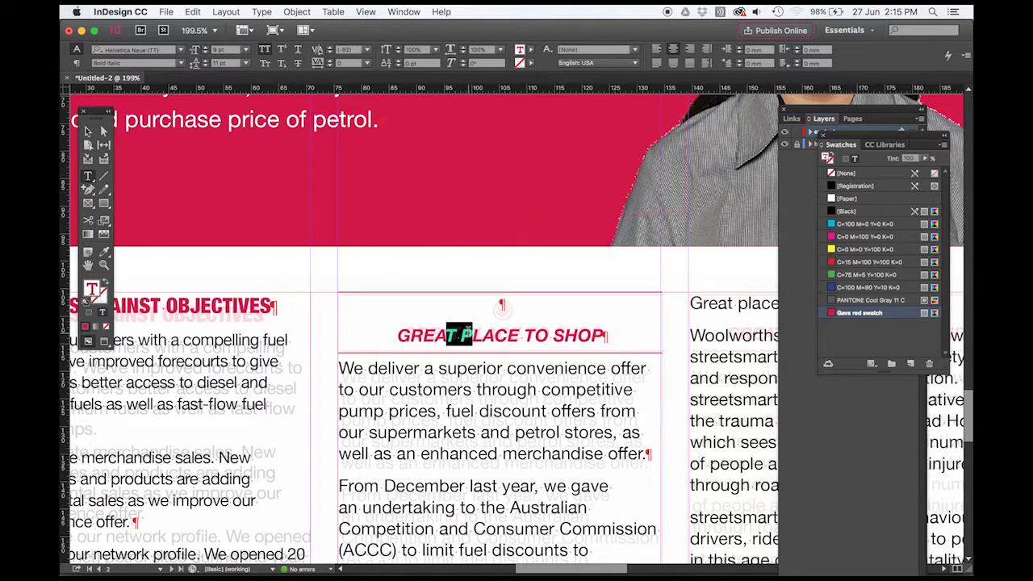
click(76, 63)
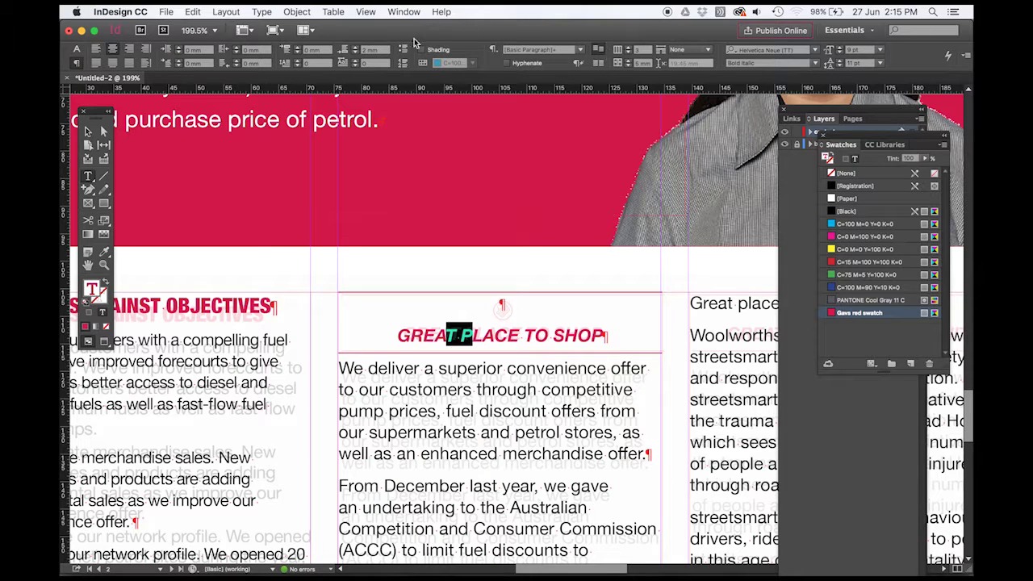
click(359, 46)
click(359, 46)
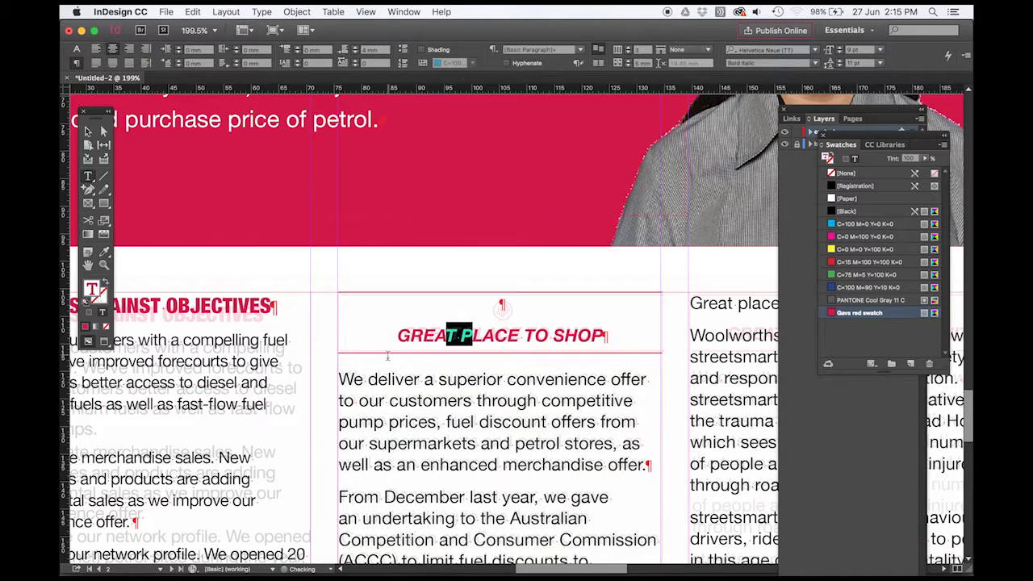
click(531, 310)
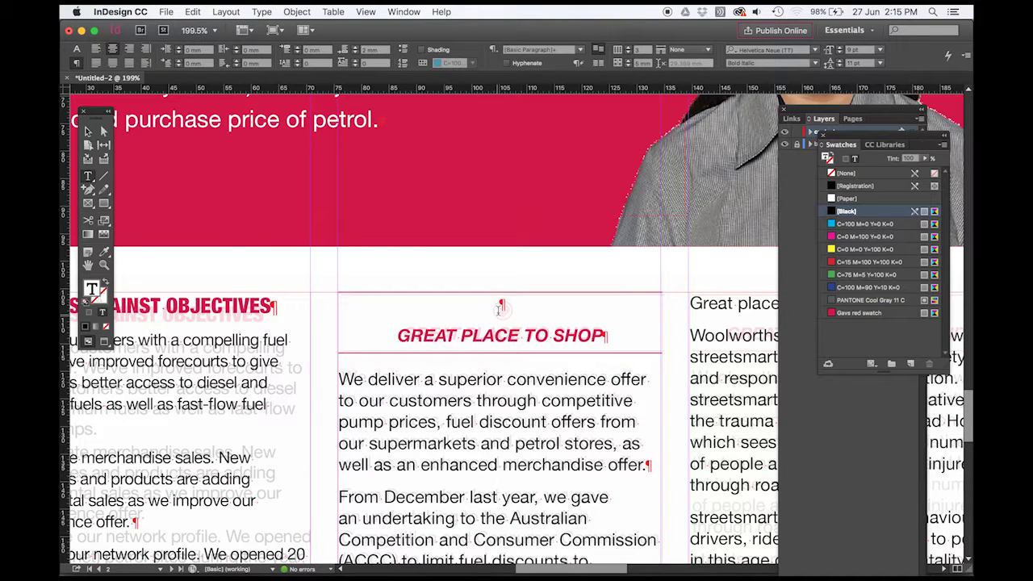
click(88, 130)
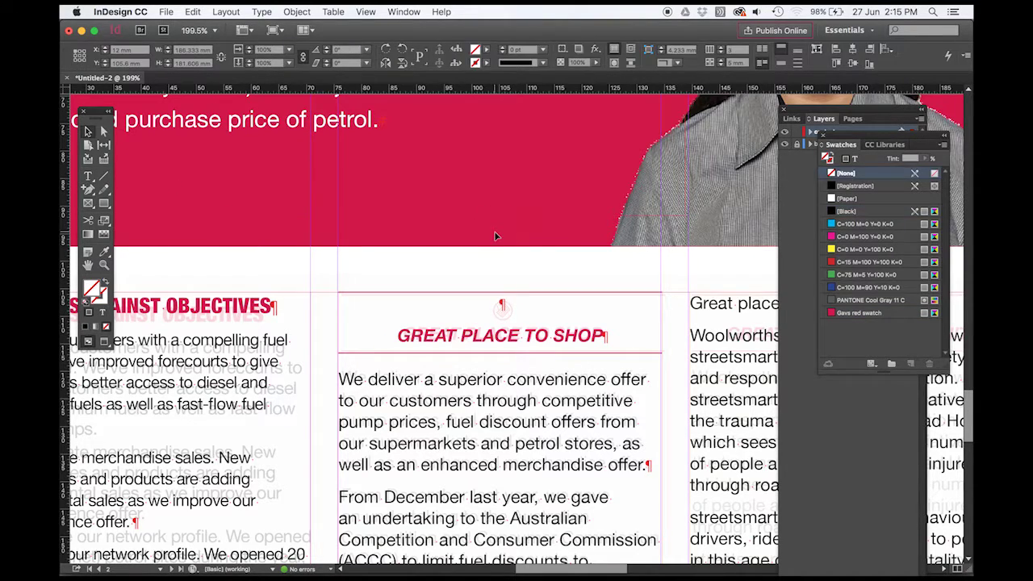
Place icons_1.ai as a row of four red icons above the heading
click(166, 11)
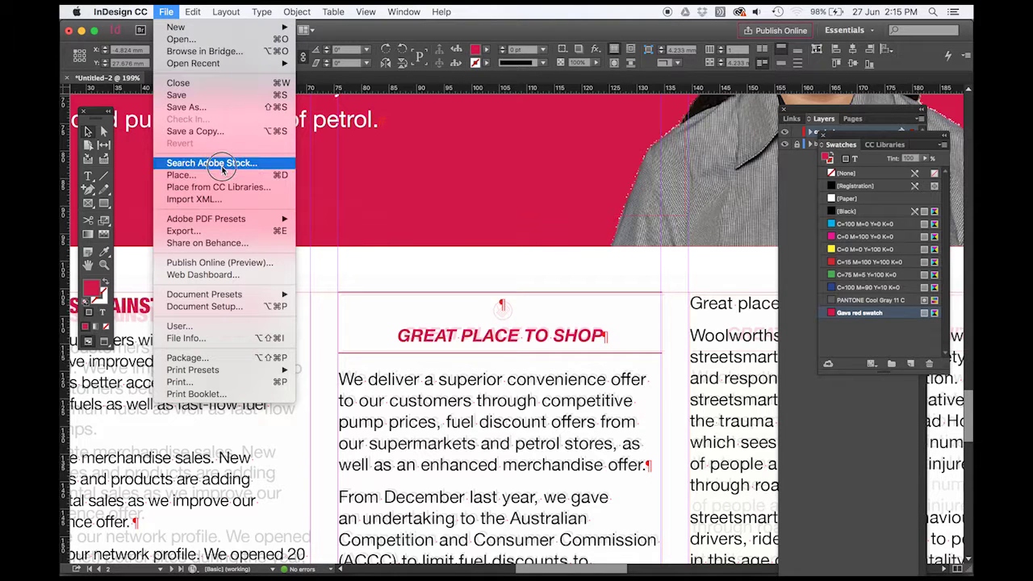
click(221, 176)
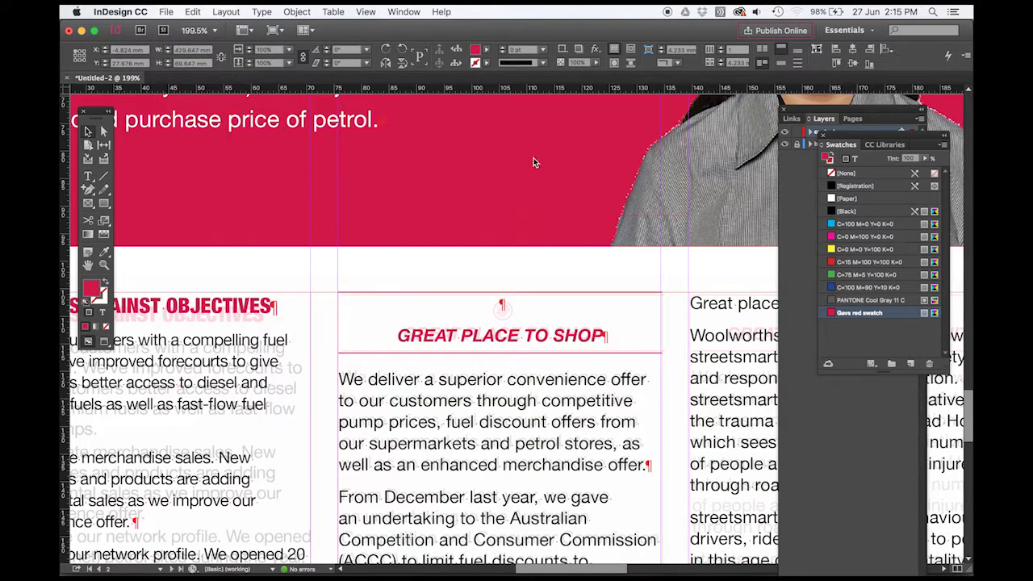
click(340, 135)
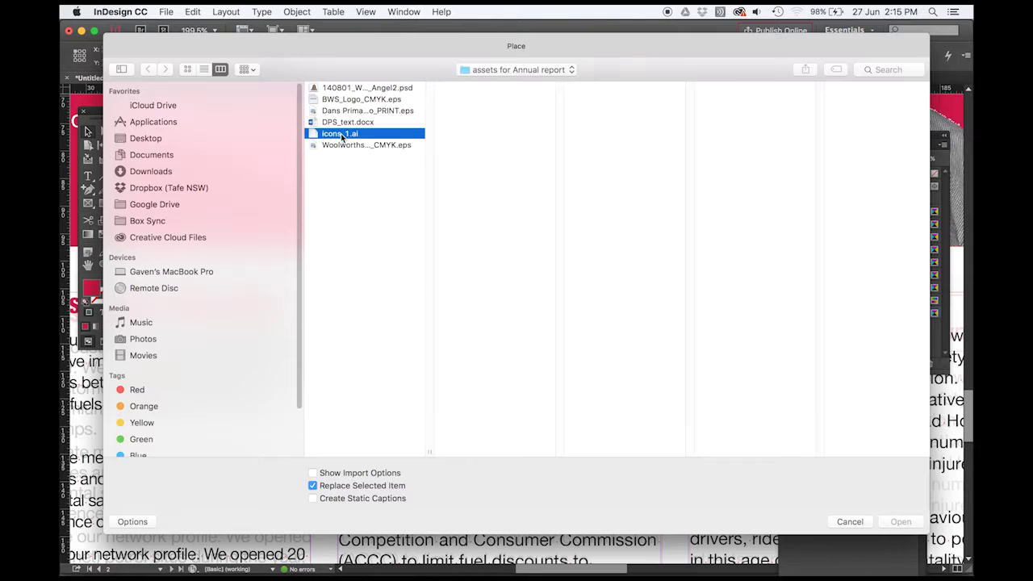
click(890, 524)
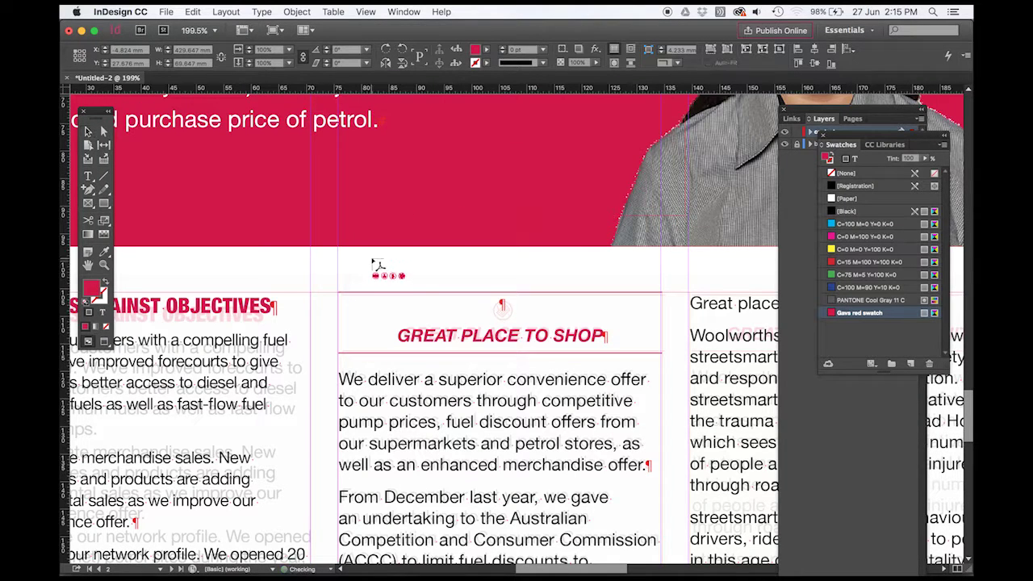
click(373, 260)
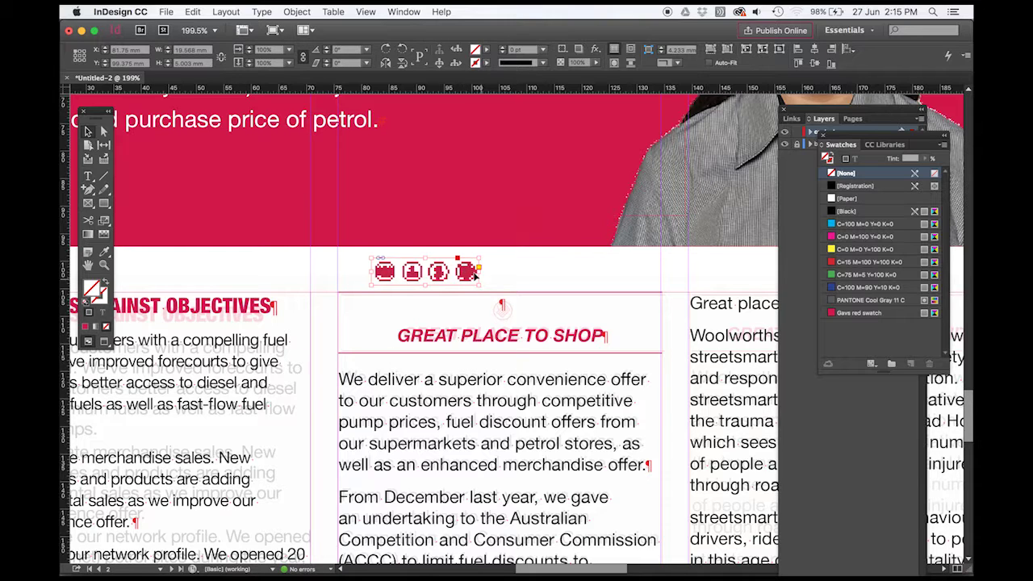
Set the placed icons to High Quality Display
right_click(466, 272)
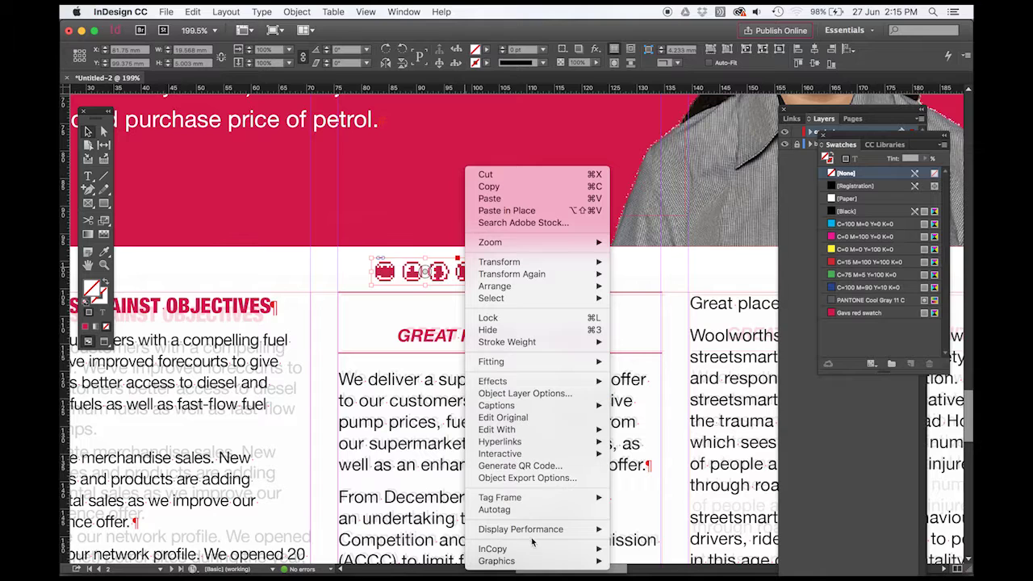
mouse_move(549, 530)
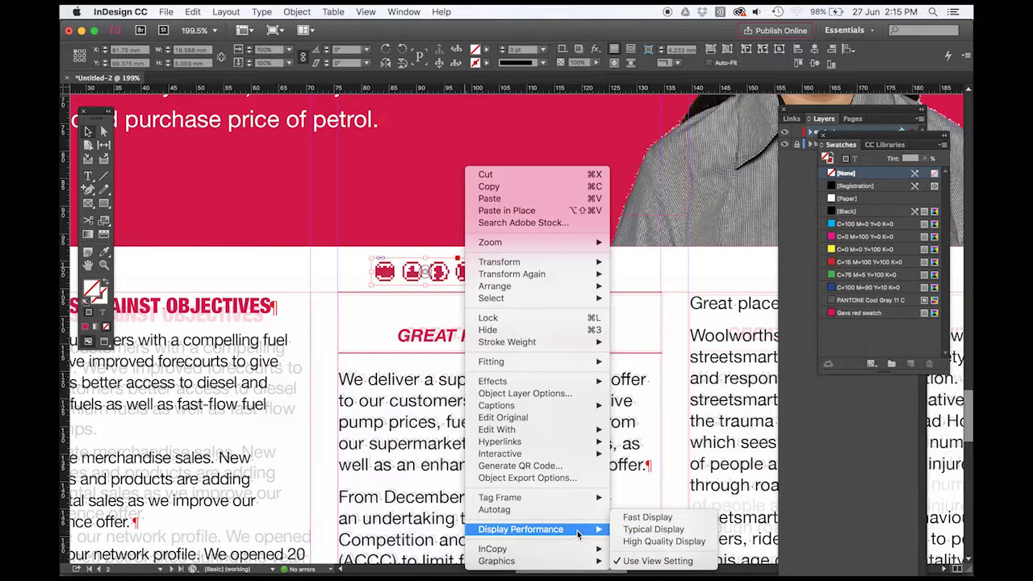
click(663, 540)
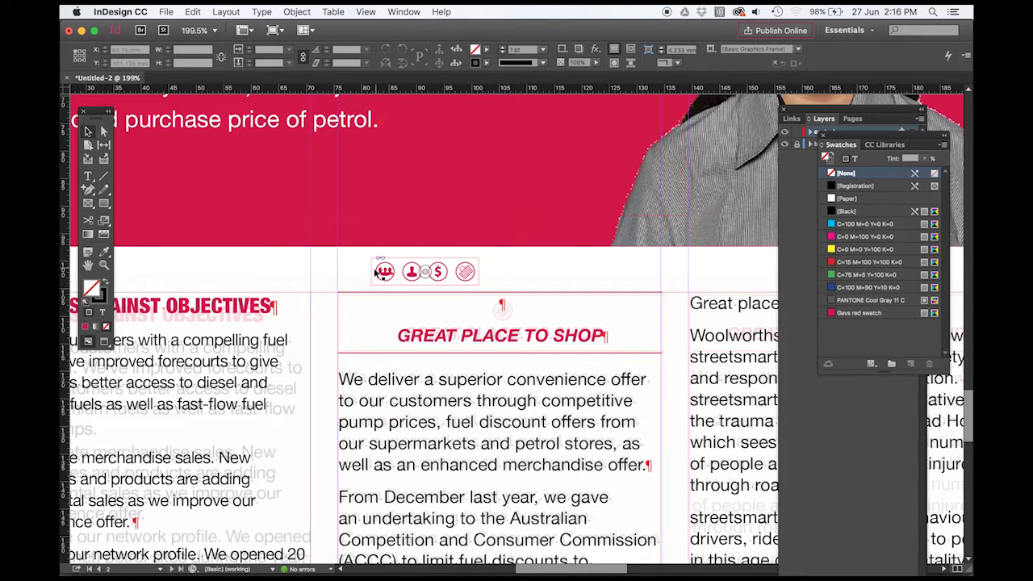
Crop the icon row to its last icon and position it above the heading's upper rule
drag(369, 271, 506, 314)
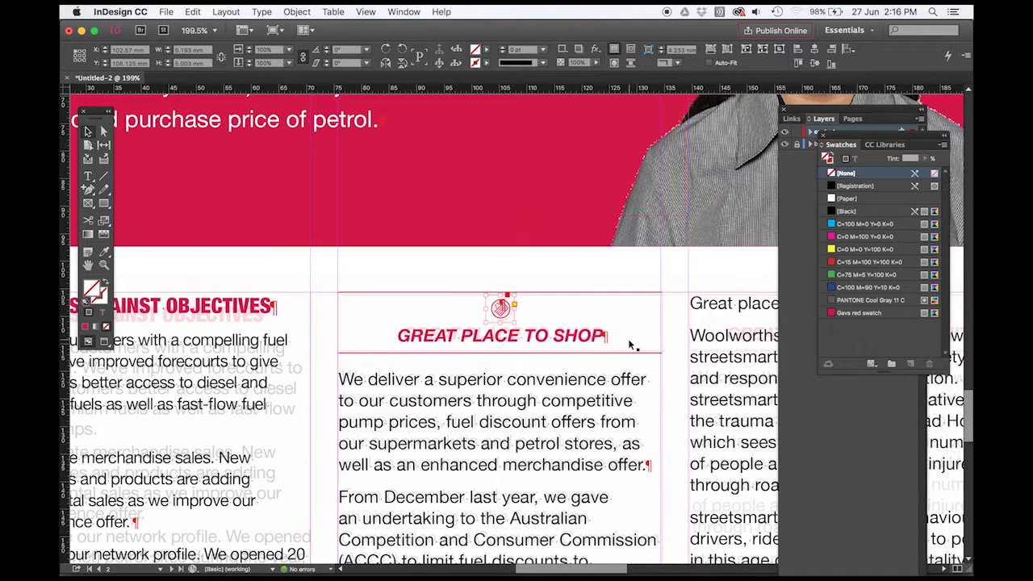
key(Up)
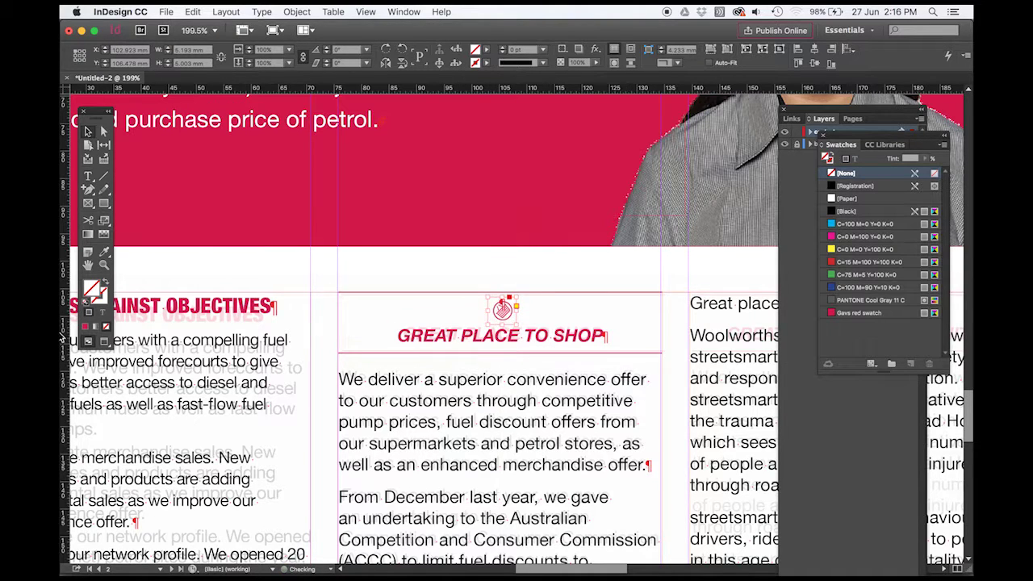
click(103, 341)
click(405, 204)
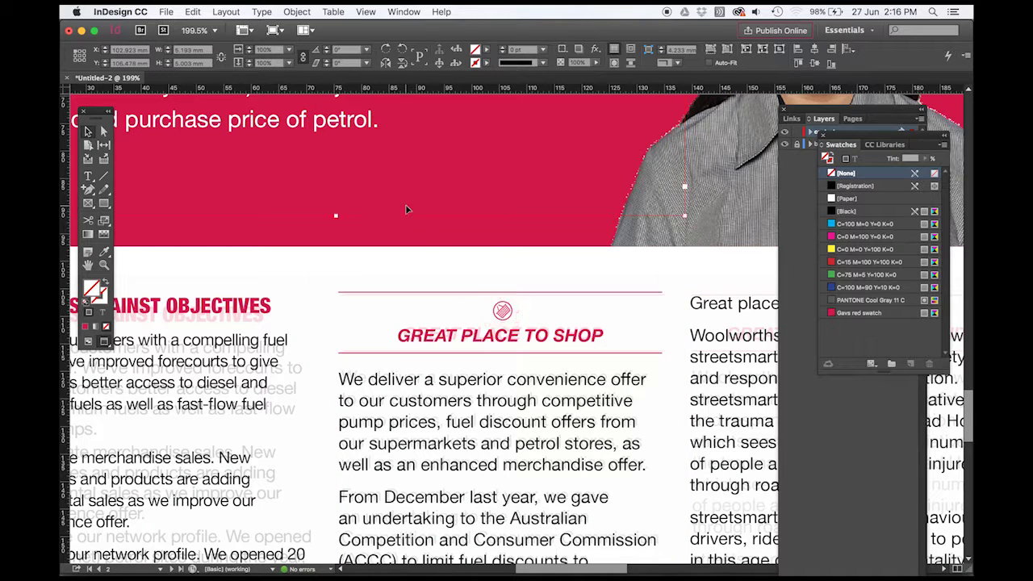
click(502, 310)
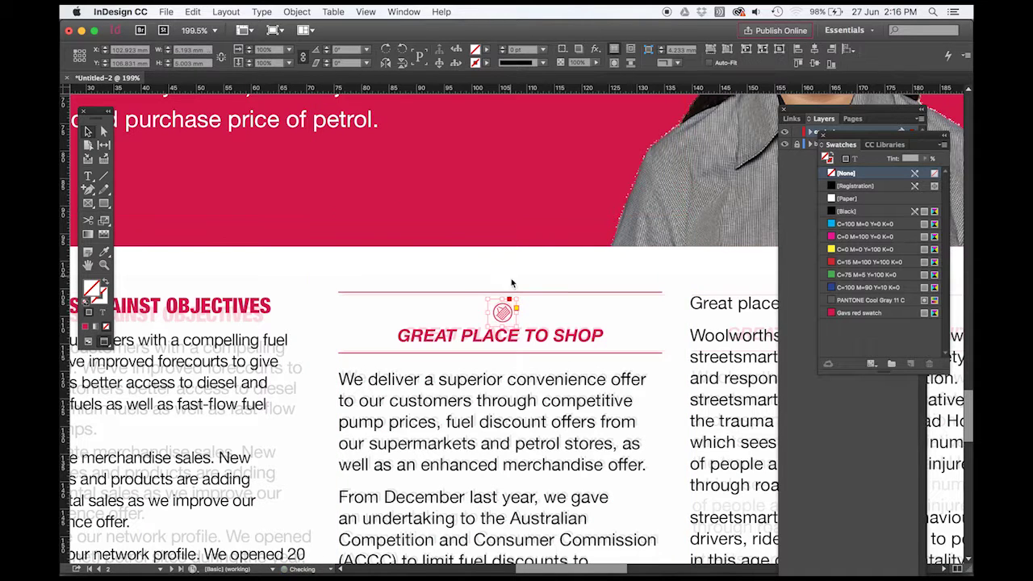
drag(502, 310, 504, 274)
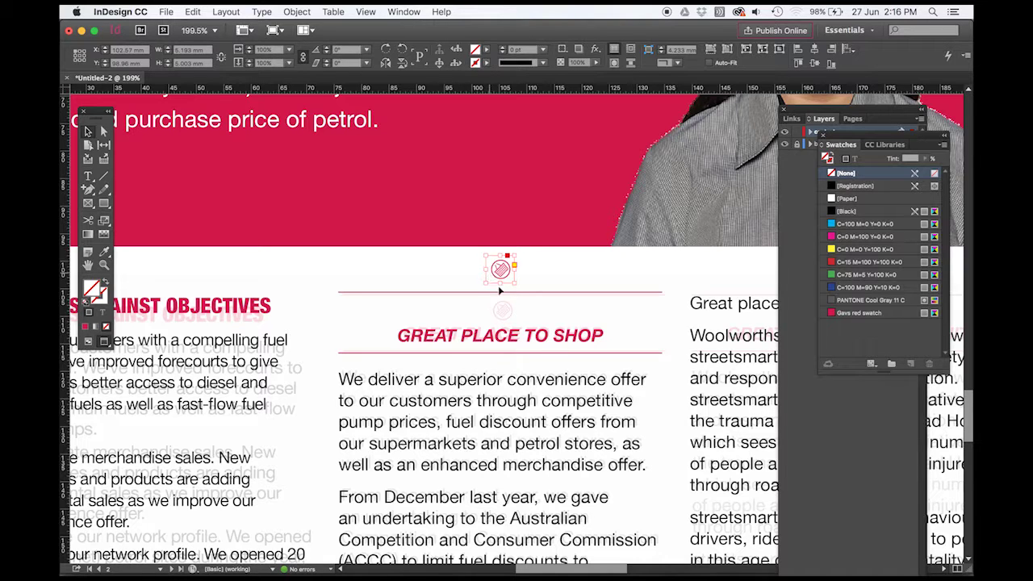
key(w)
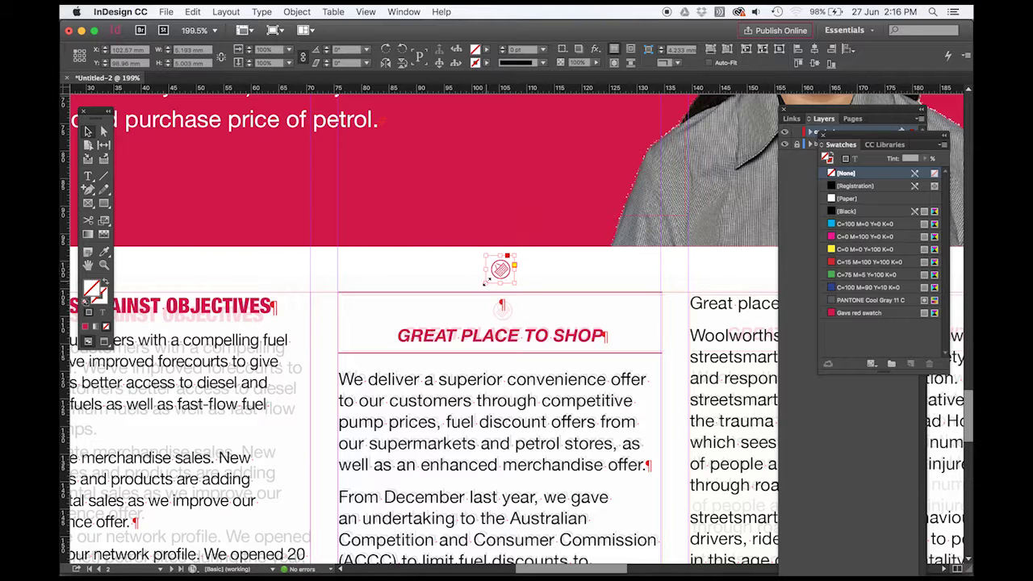
Cut the icon and paste it inline into the empty paragraph above GREAT PLACE TO SHOP
click(196, 12)
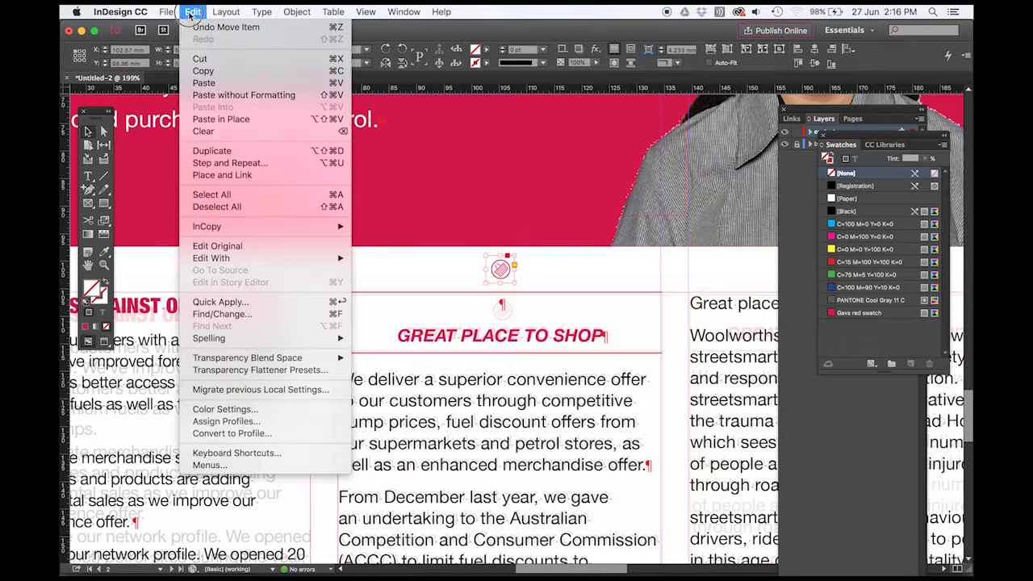
click(209, 59)
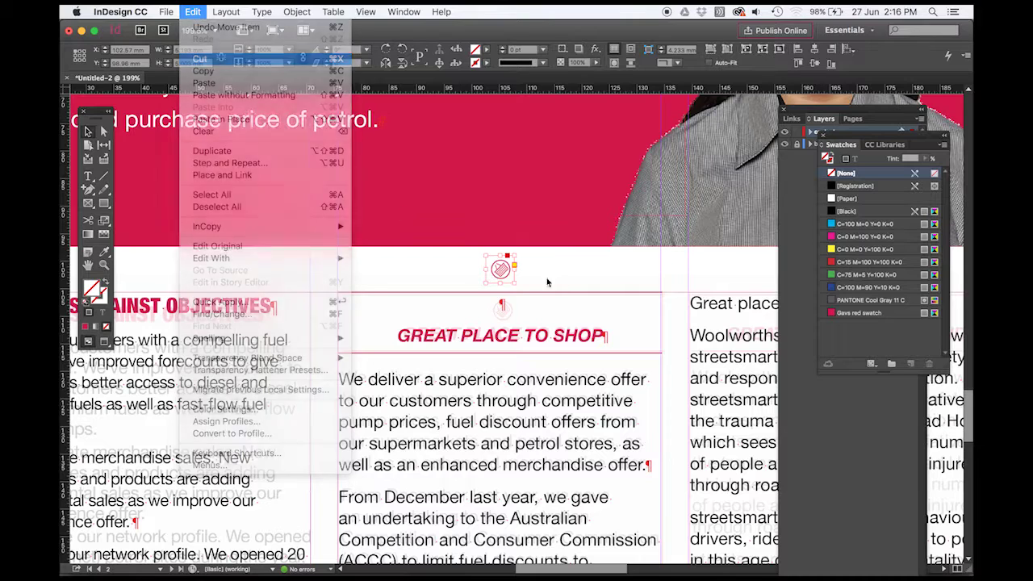
double_click(502, 307)
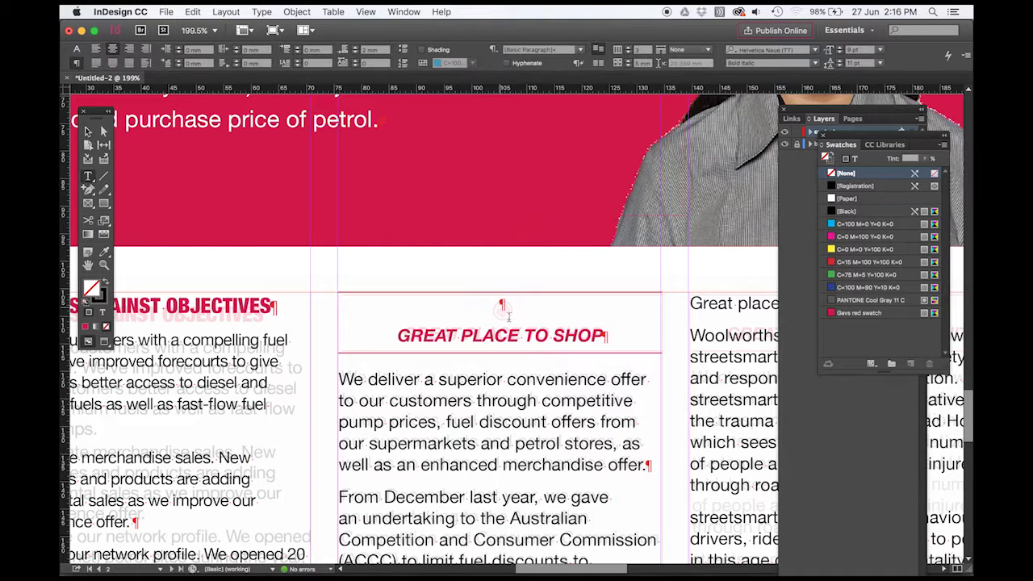
text(ASDFADSF)
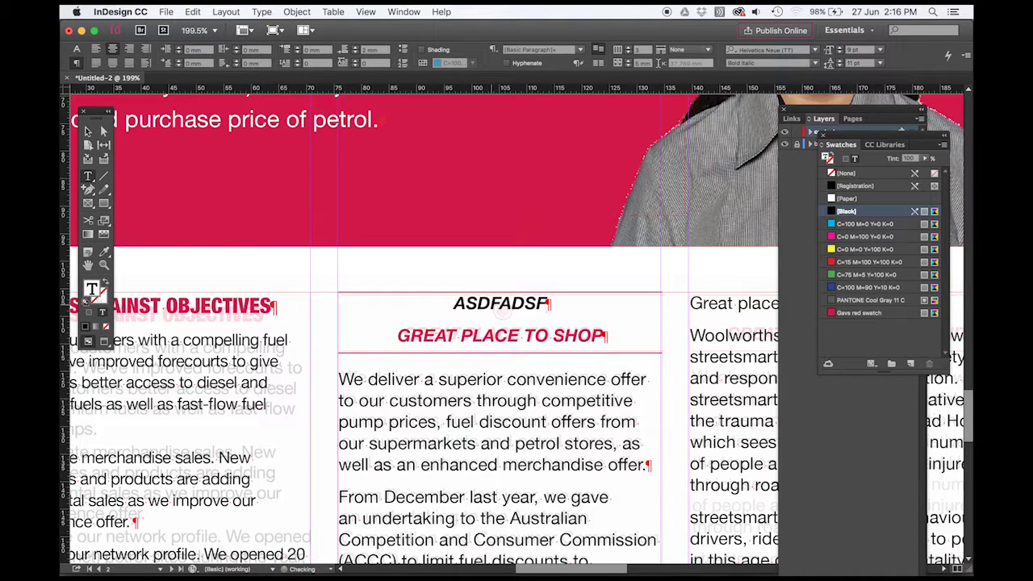
key(BackSpace)
key(BackSpace)
key(BackSpace)
key(BackSpace)
key(BackSpace)
key(BackSpace)
key(BackSpace)
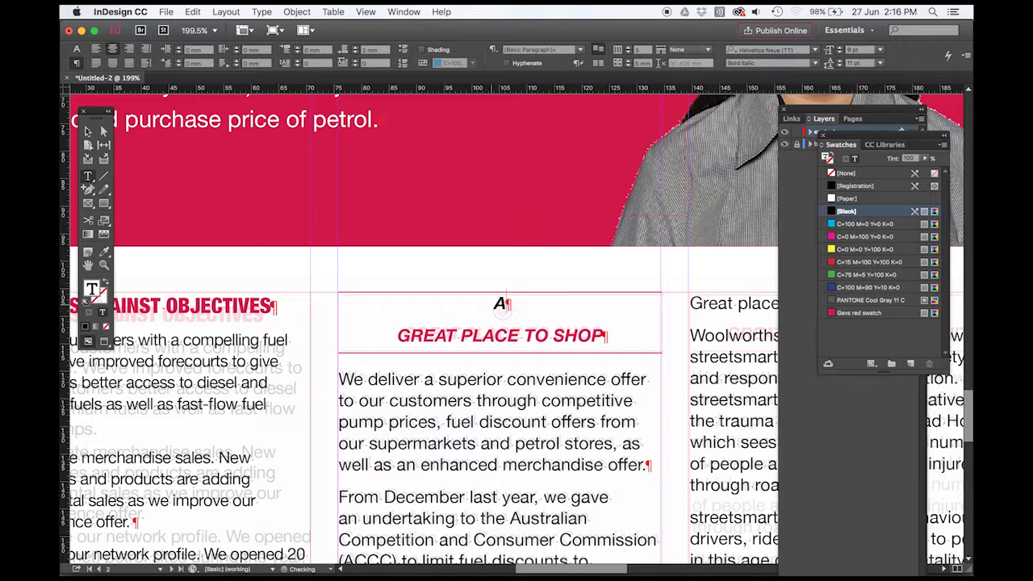
key(BackSpace)
click(192, 11)
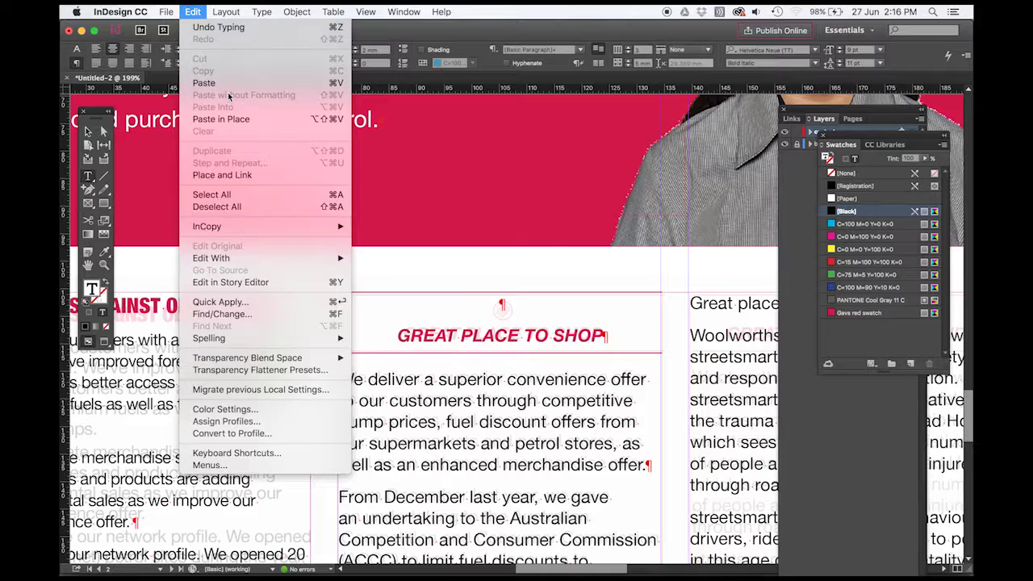
click(210, 81)
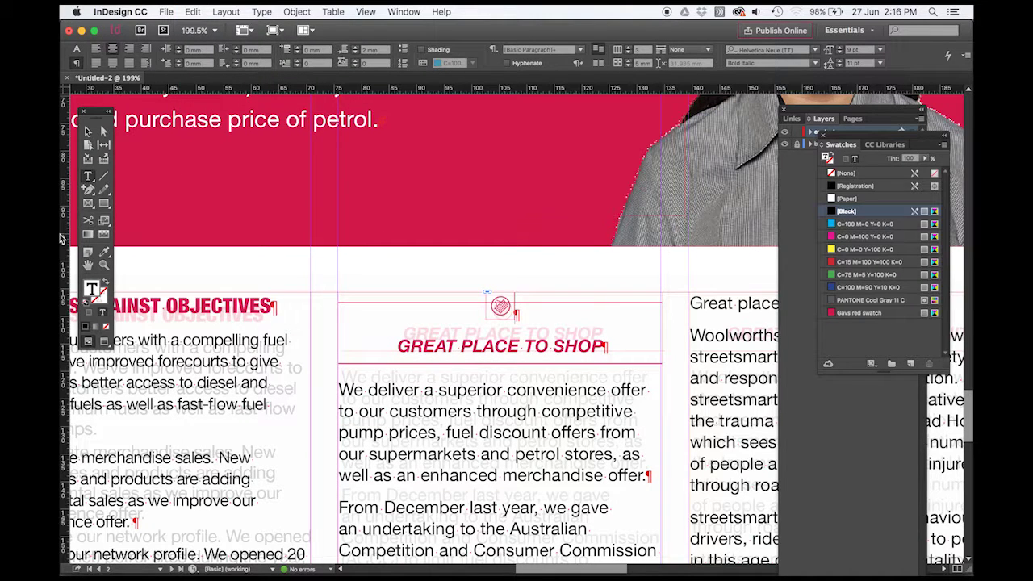
click(88, 129)
double_click(483, 313)
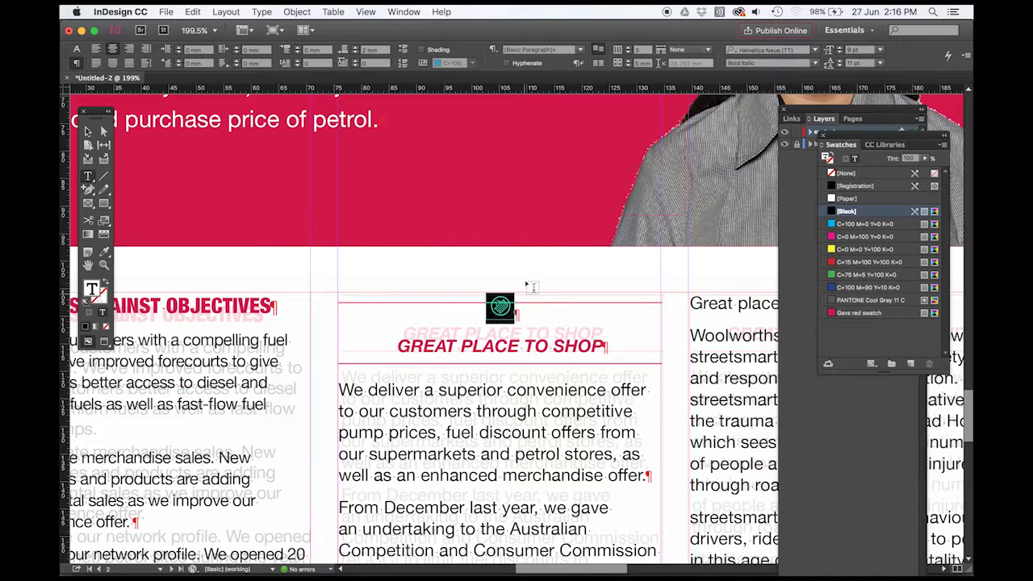
Give the inline basket icon above GREAT PLACE TO SHOP a -5 pt baseline shift, then check its new position
click(355, 55)
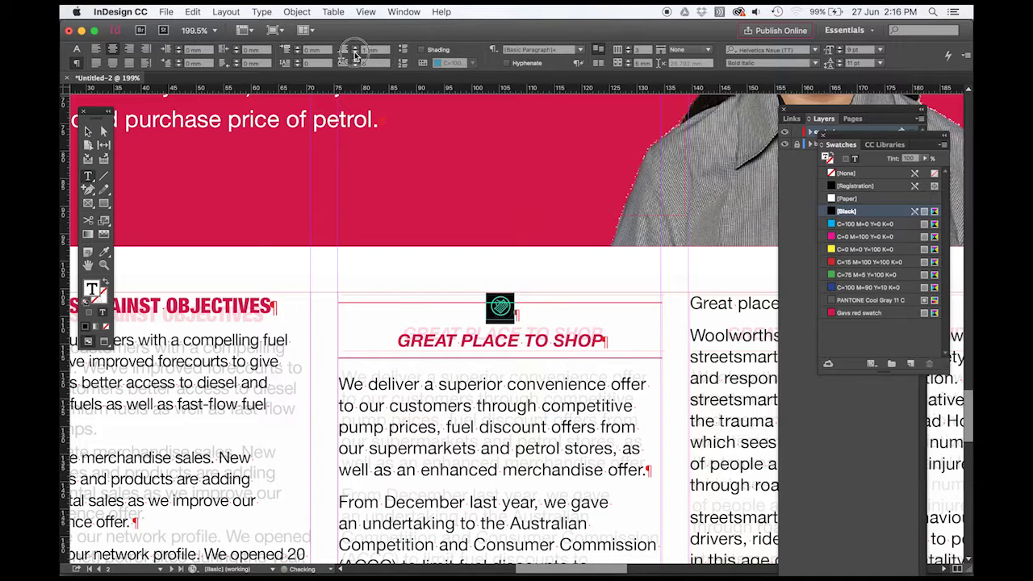
click(77, 49)
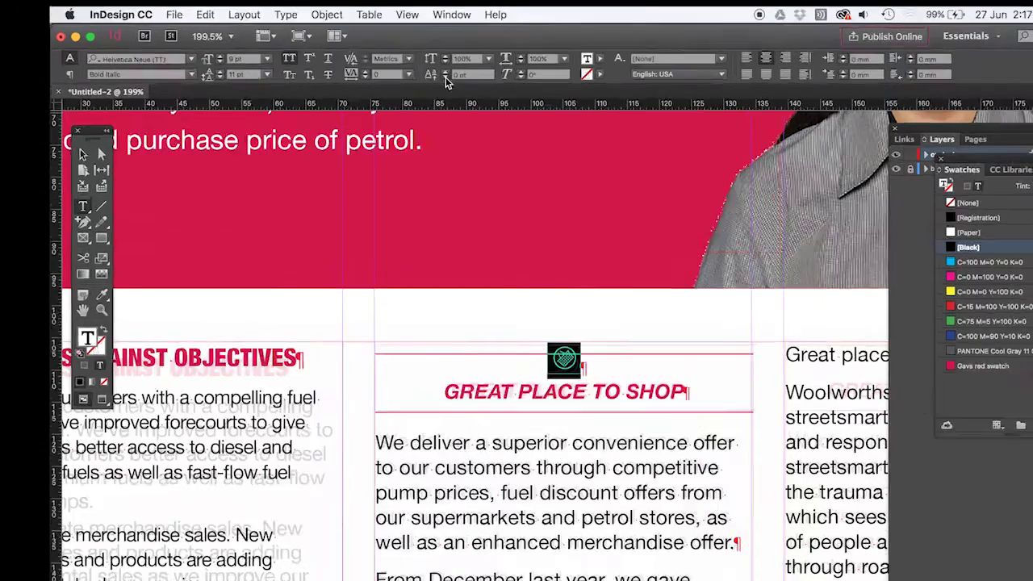
click(398, 65)
click(398, 65)
click(727, 148)
click(727, 147)
click(727, 147)
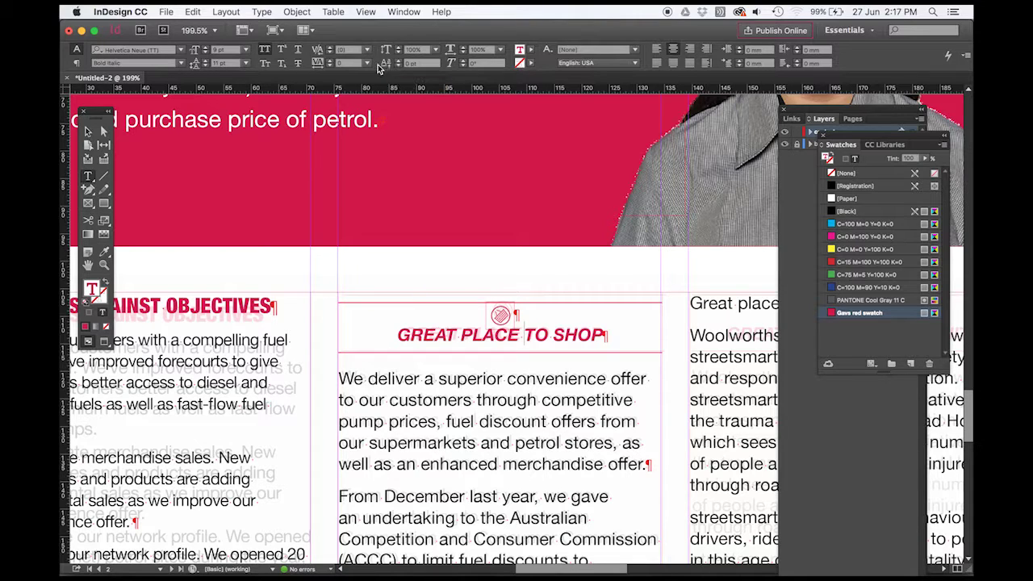
drag(487, 314, 515, 315)
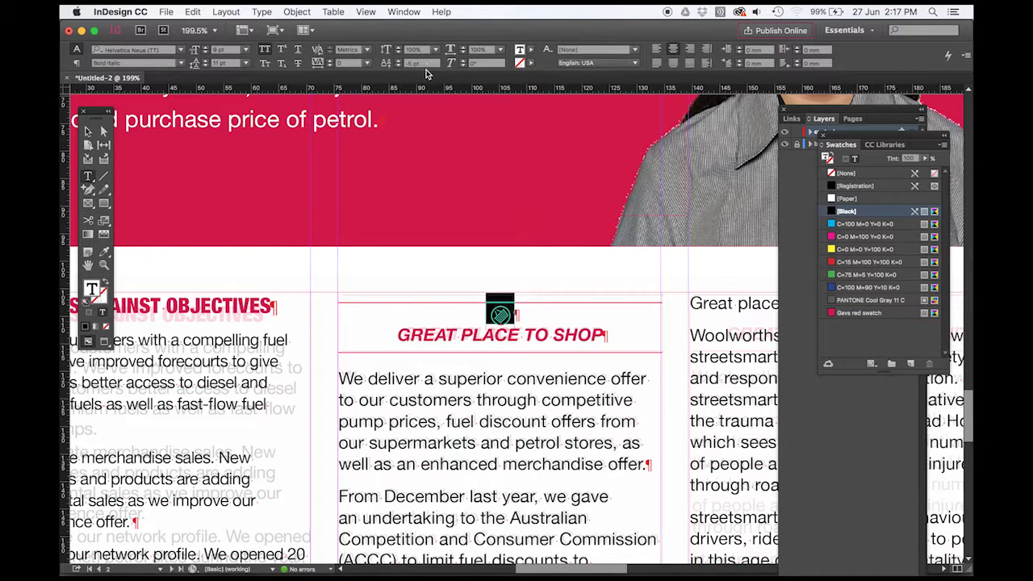
click(573, 387)
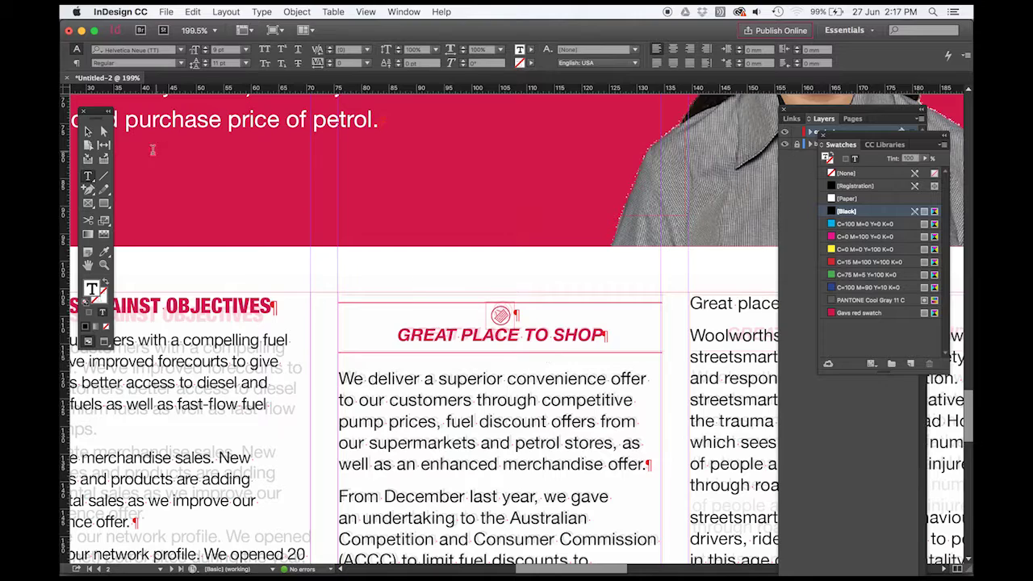